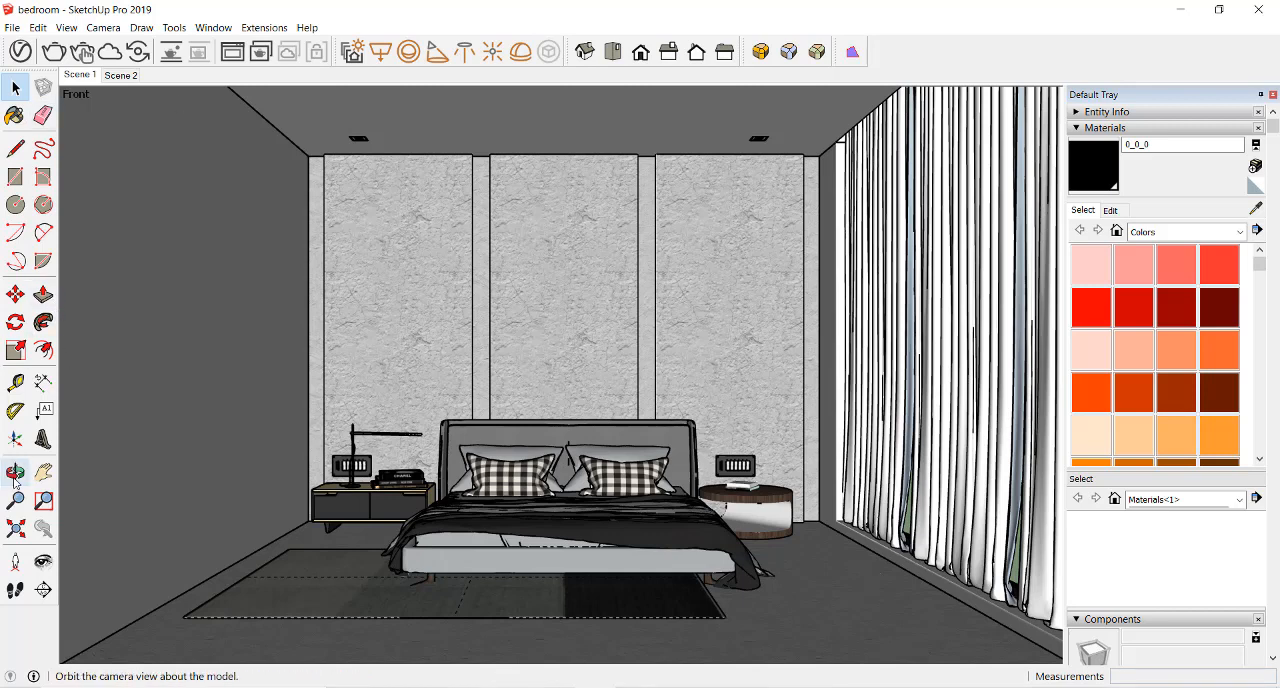
{"action": "left_click", "coordinate": [43, 472]}
{"action": "left_click_drag", "start_coordinate": [640, 465], "coordinate": [570, 472]}
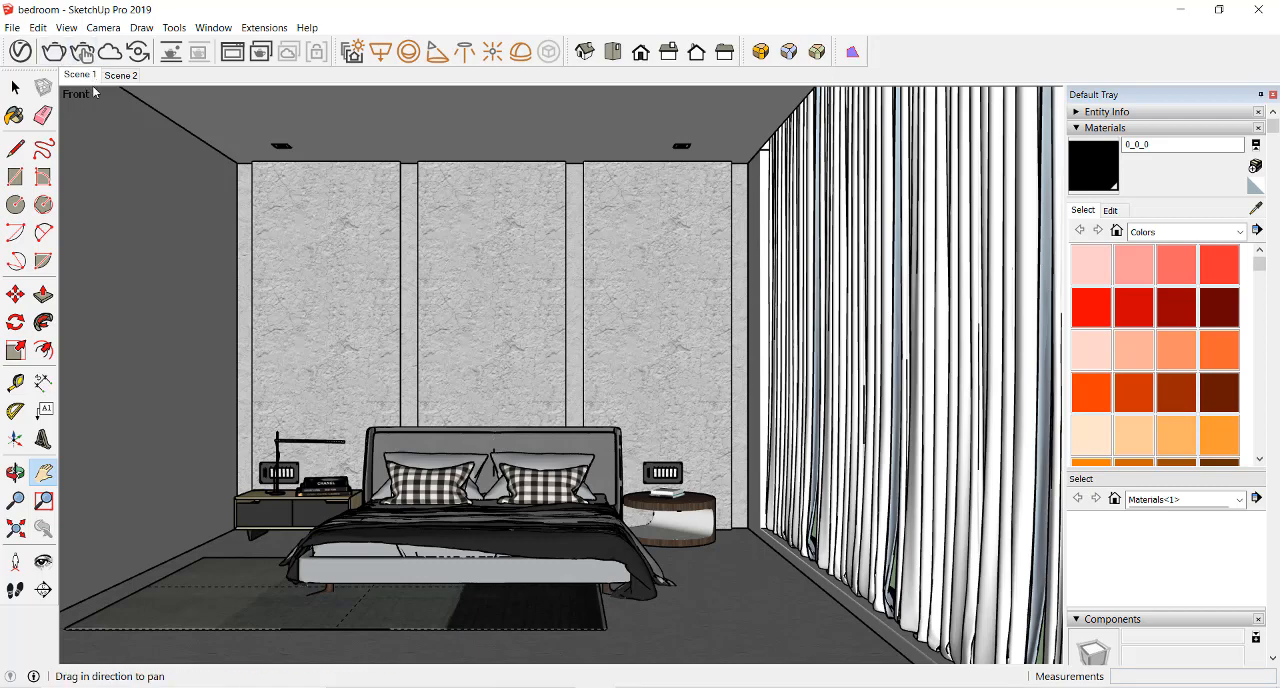
{"action": "left_click_drag", "start_coordinate": [95, 93], "coordinate": [157, 108]}
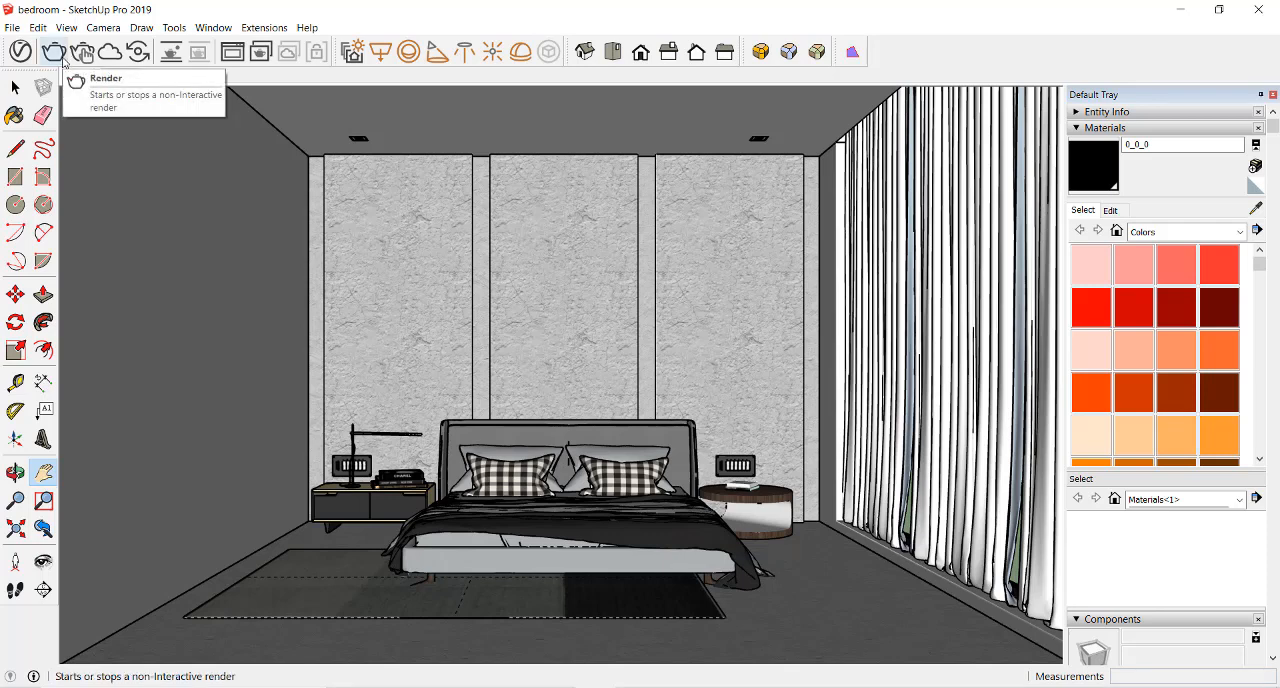
Run a brief V-Ray test render of the bedroom's Scene 1 view, stop it and close the render window
{"action": "left_click", "coordinate": [60, 56]}
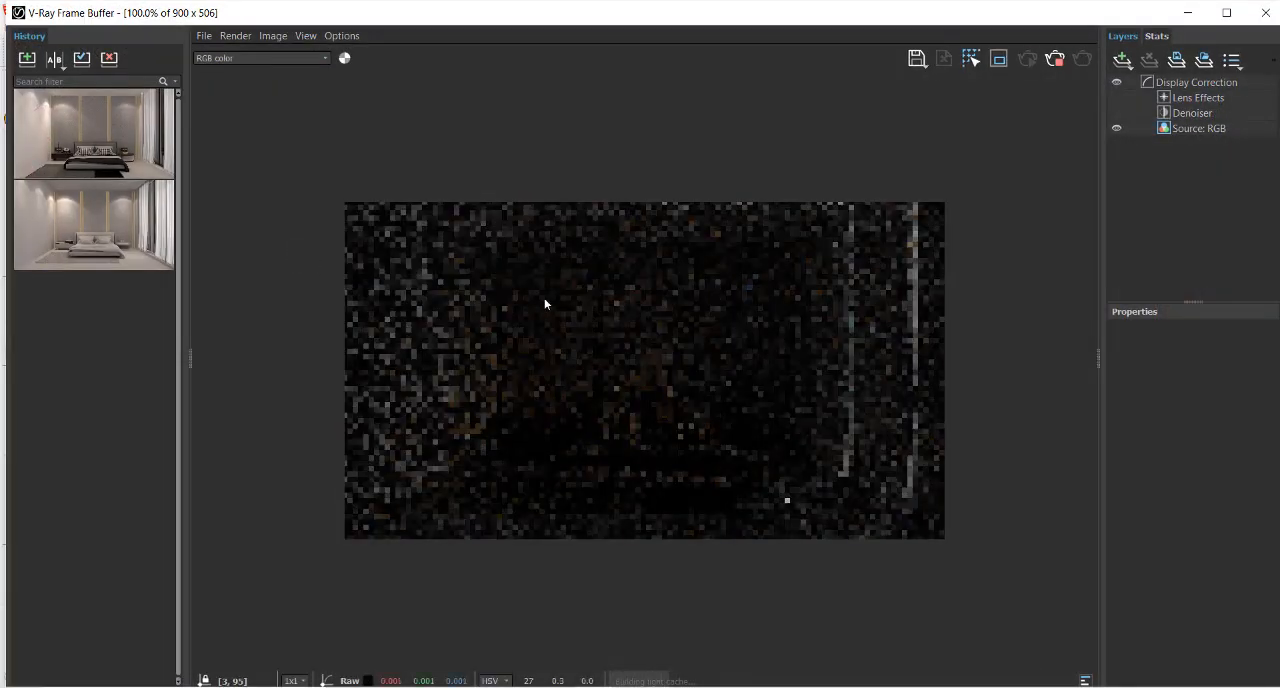
{"action": "scroll", "coordinate": [713, 276], "scroll_direction": "up", "scroll_amount": 2}
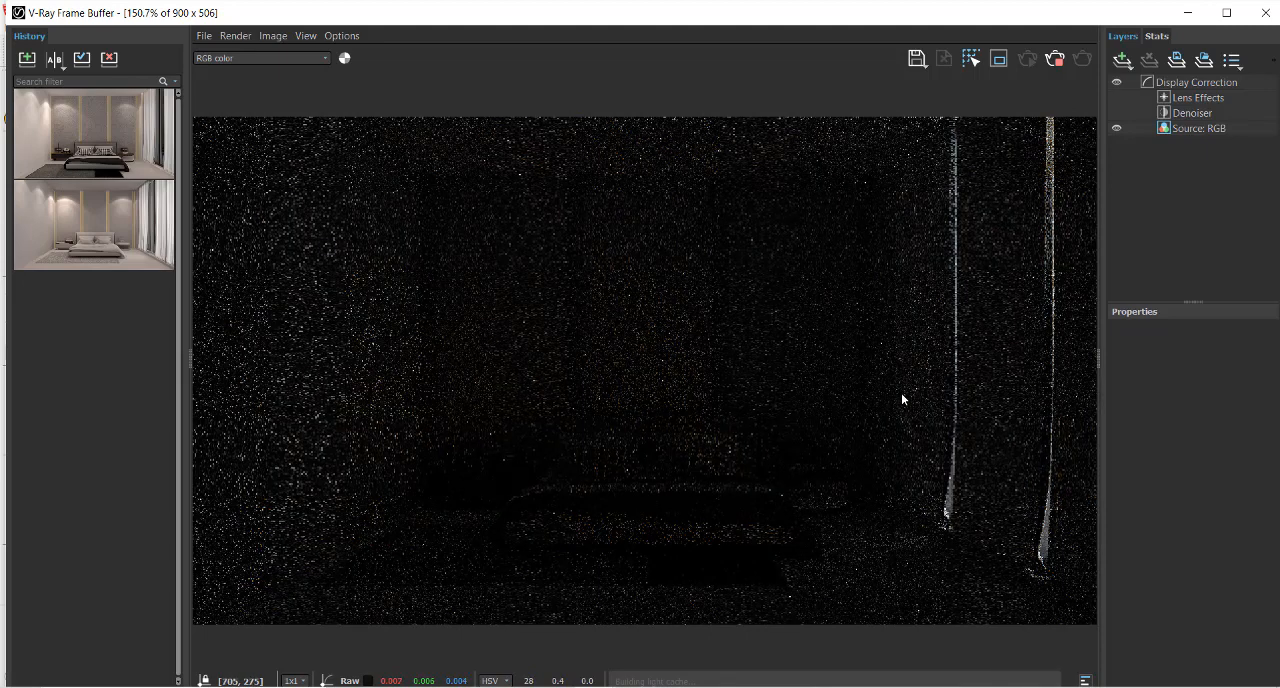
{"action": "left_click", "coordinate": [1057, 62]}
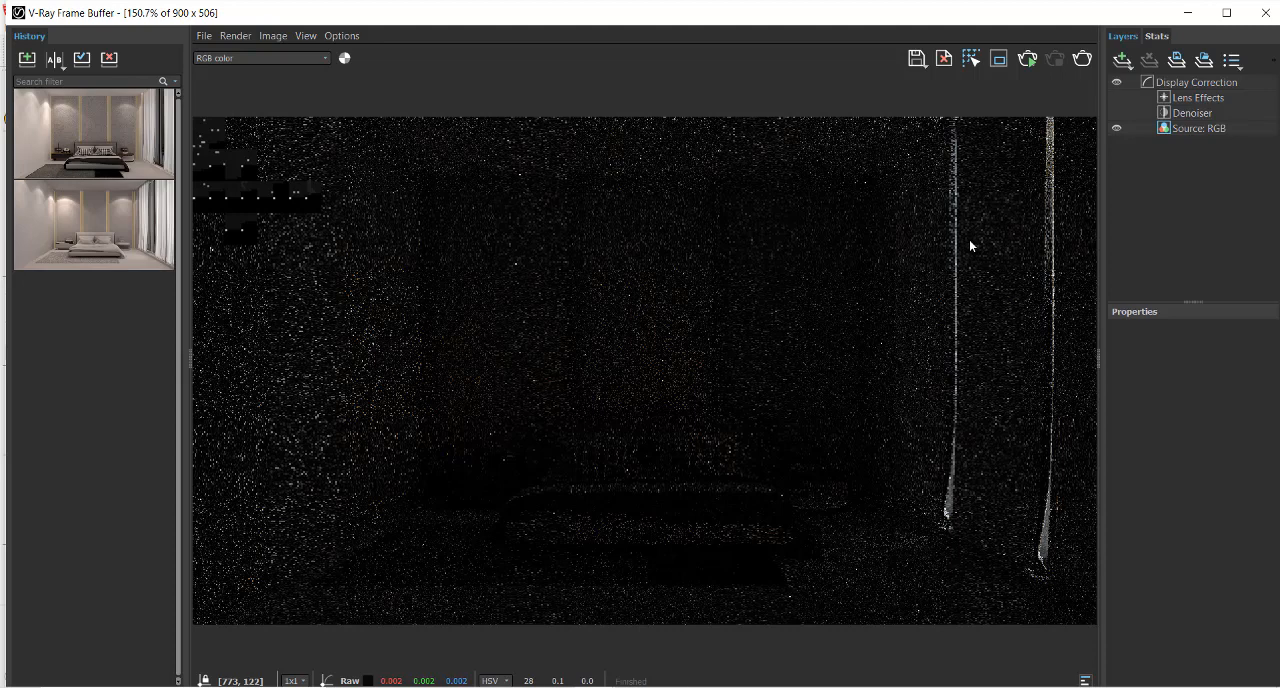
{"action": "left_click", "coordinate": [1265, 12]}
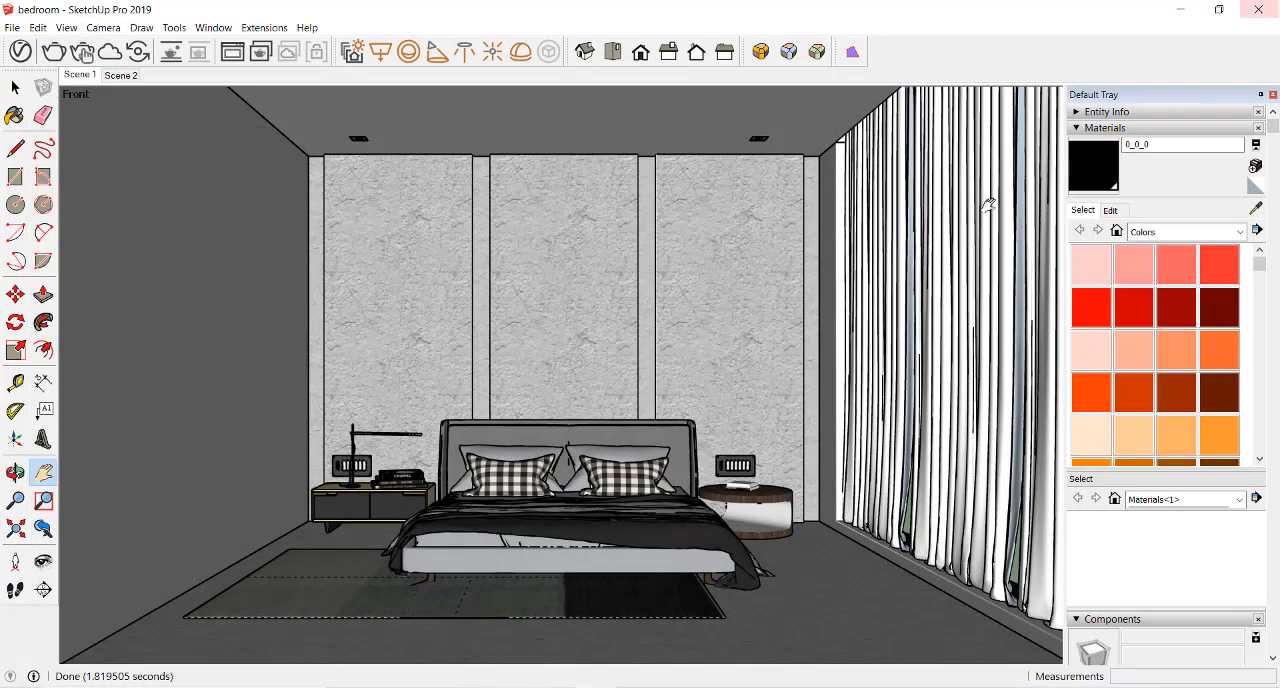
Sample the curtain's current material and create a generic V-Ray material named CURTAIN
{"action": "left_click", "coordinate": [1256, 207]}
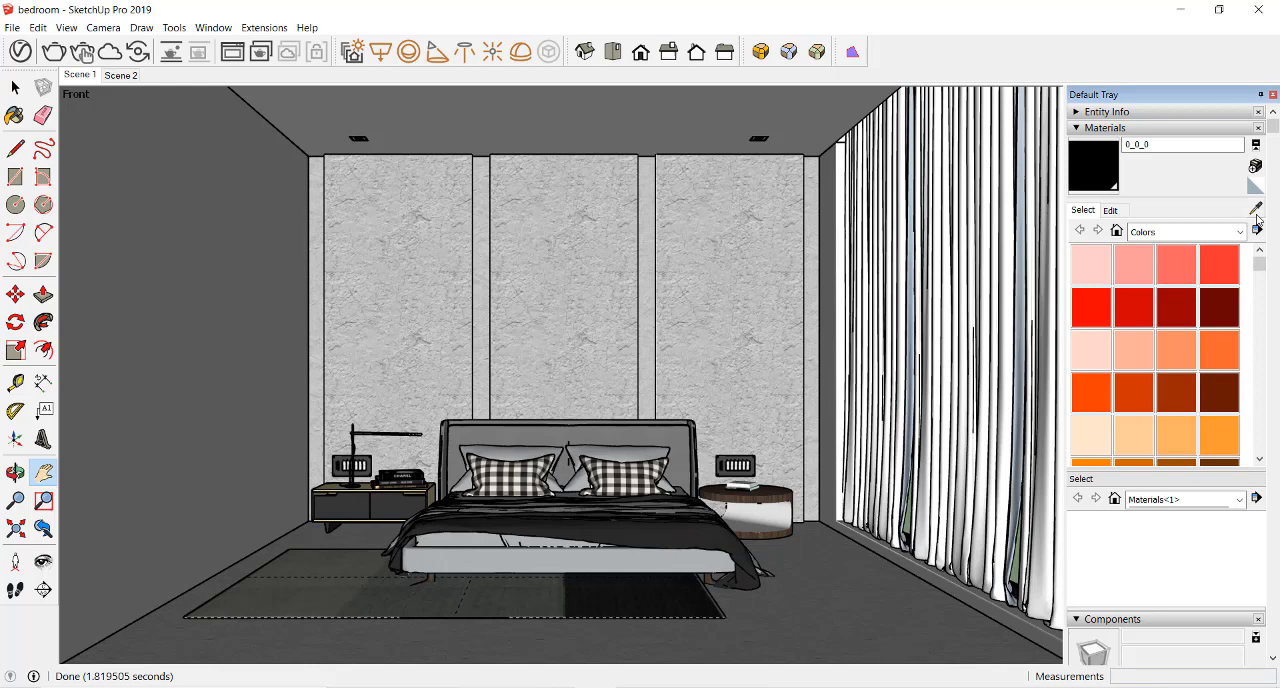
{"action": "left_click", "coordinate": [1005, 224]}
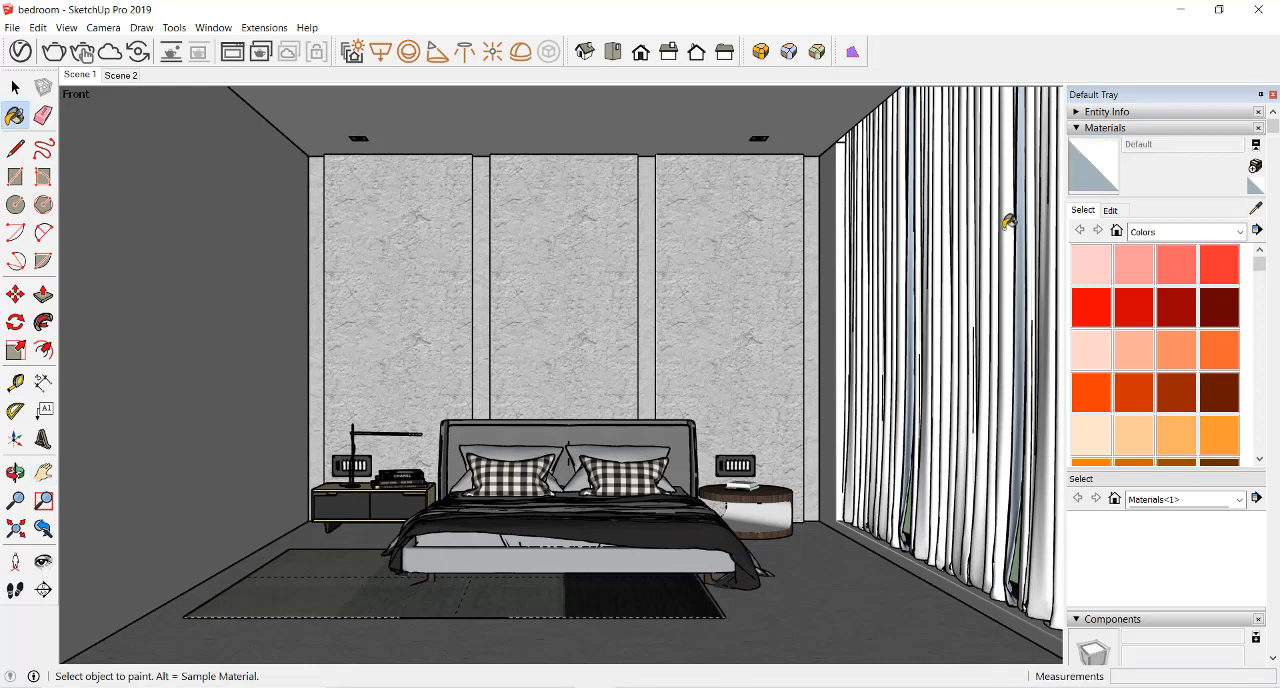
{"action": "left_click", "coordinate": [21, 51]}
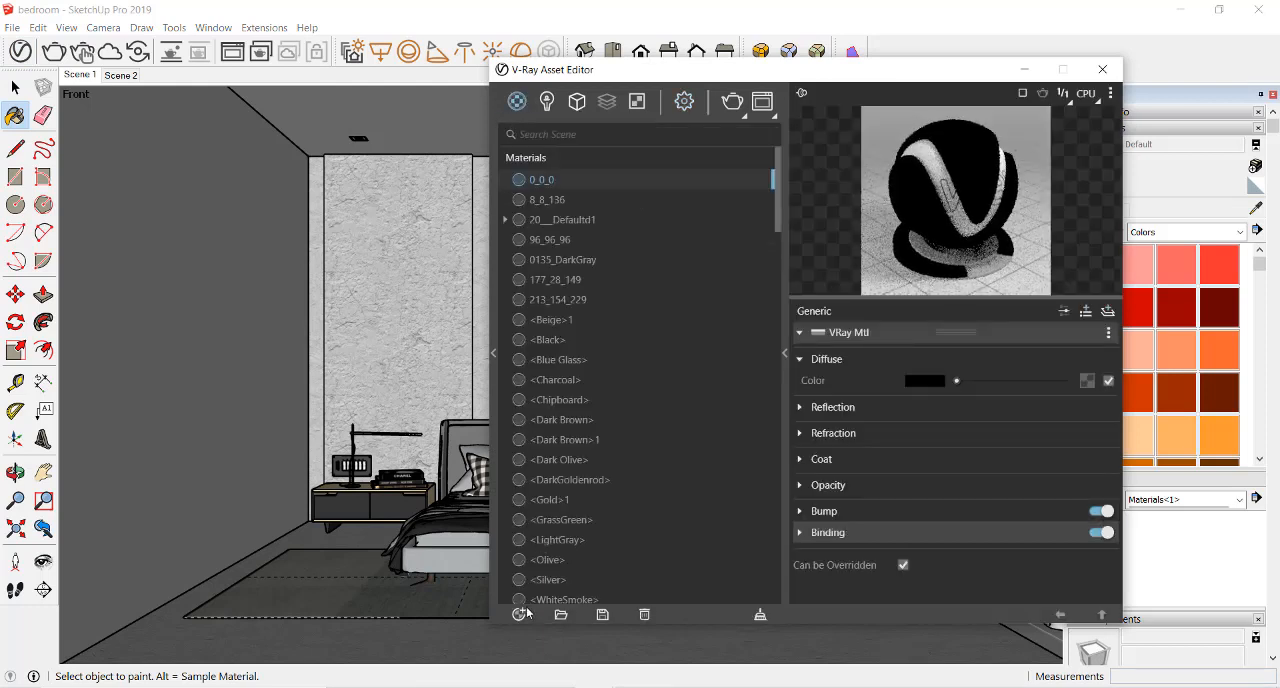
{"action": "left_click", "coordinate": [520, 614]}
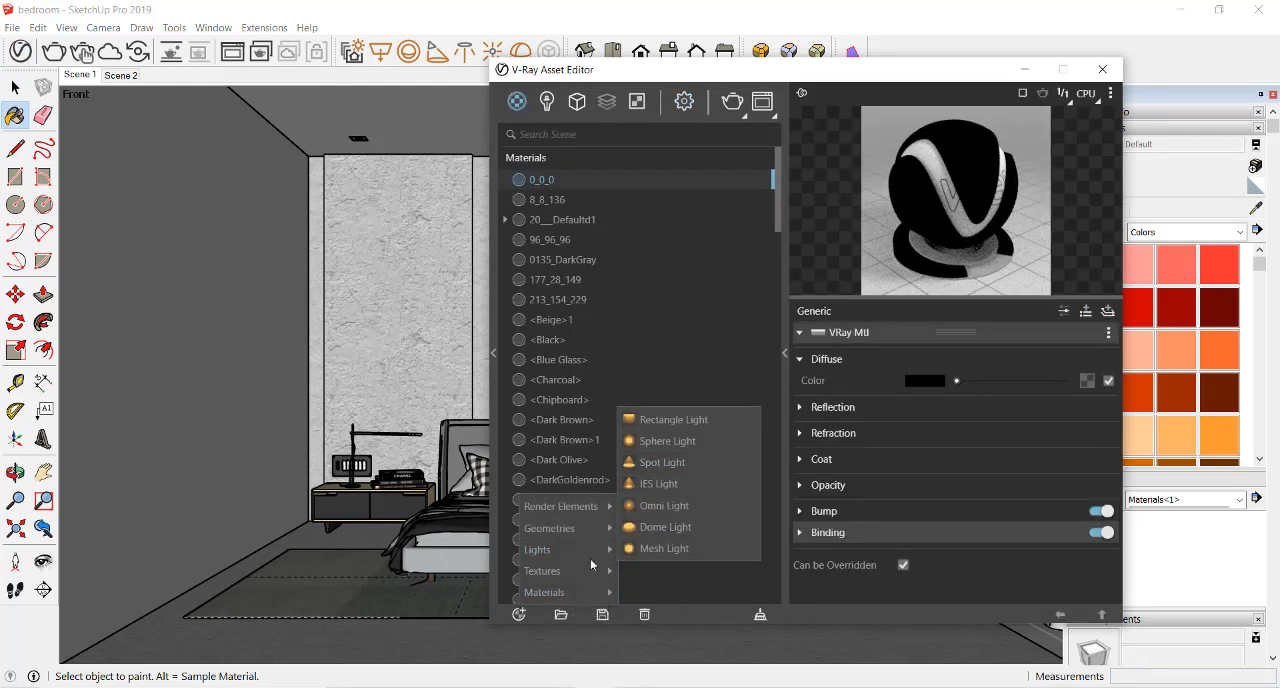
{"action": "mouse_move", "coordinate": [587, 592]}
{"action": "left_click", "coordinate": [672, 336]}
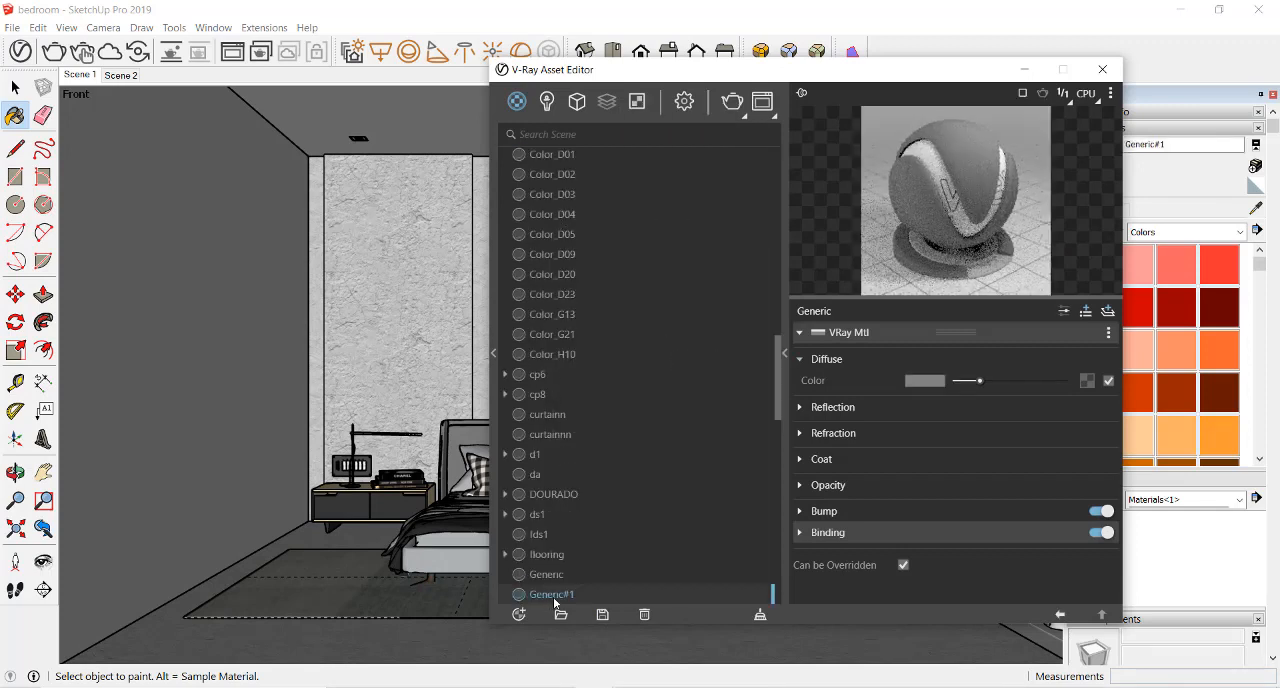
{"action": "double_click", "coordinate": [564, 593]}
{"action": "key", "text": "BackSpace"}
{"action": "key", "text": "BackSpace"}
{"action": "key", "text": "BackSpace"}
{"action": "key", "text": "BackSpace"}
{"action": "key", "text": "BackSpace"}
{"action": "key", "text": "BackSpace"}
{"action": "key", "text": "BackSpace"}
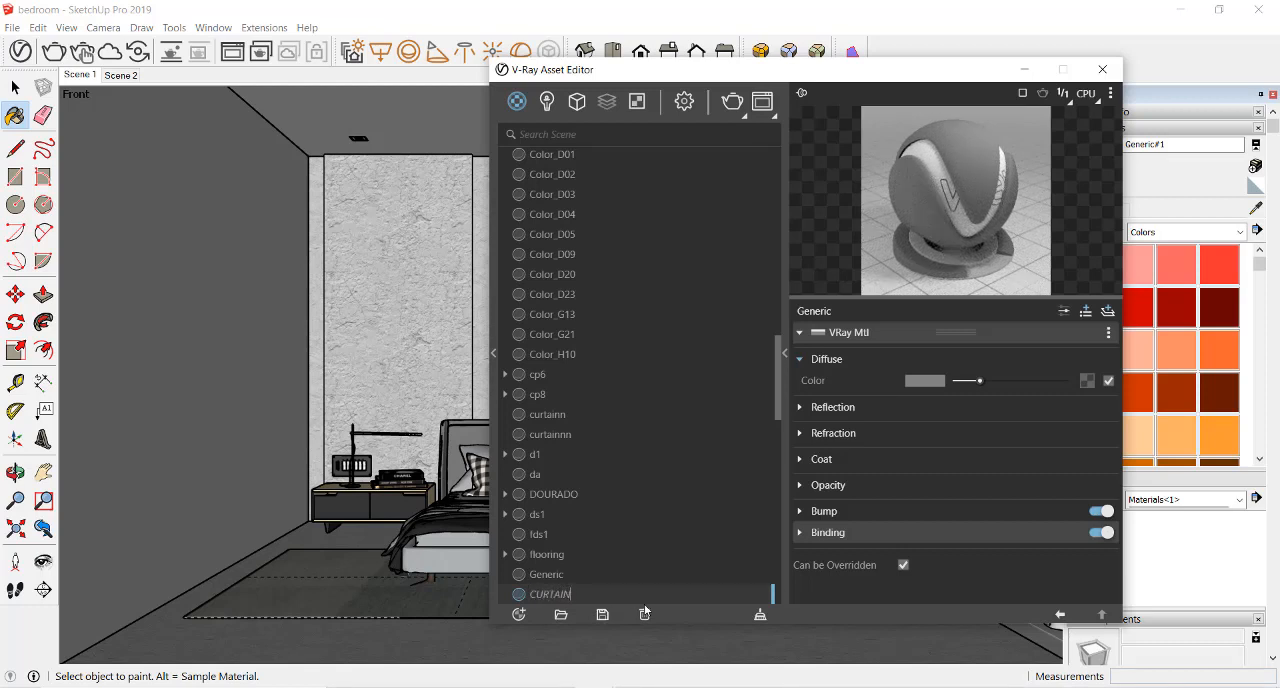
{"action": "key", "text": "Return"}
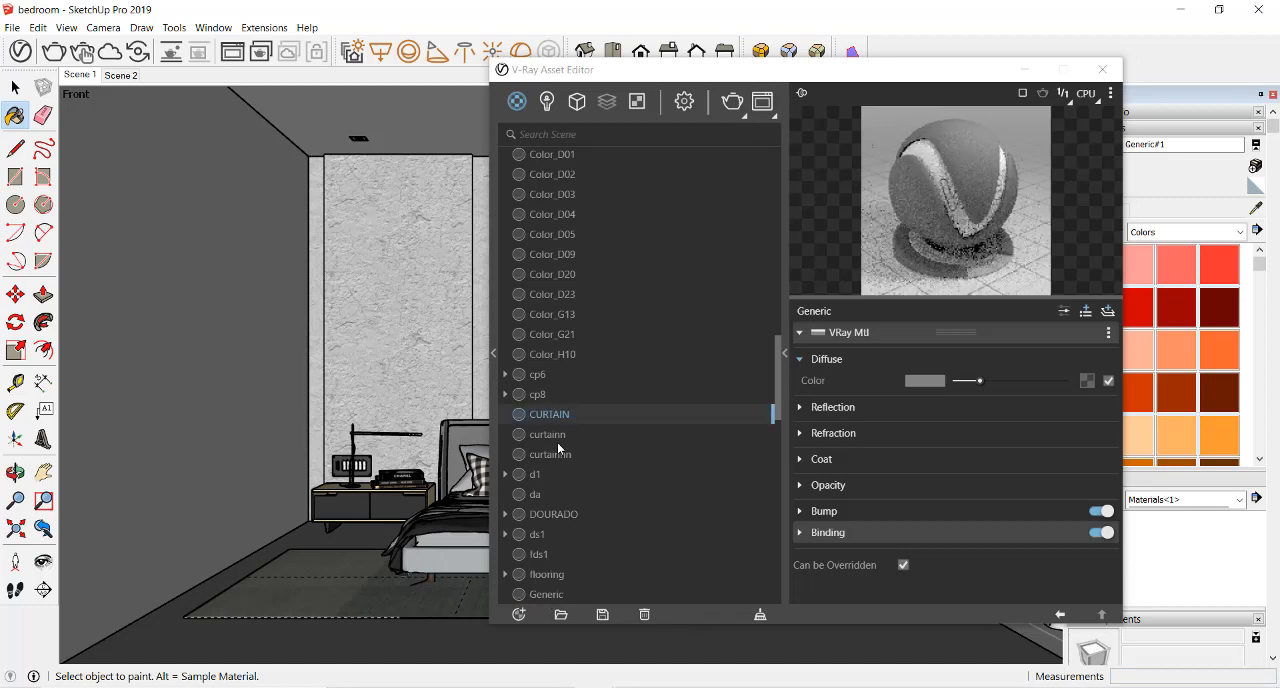
Sample the materials around the floor and rug, and undo the last changes
{"action": "left_click", "coordinate": [1258, 210]}
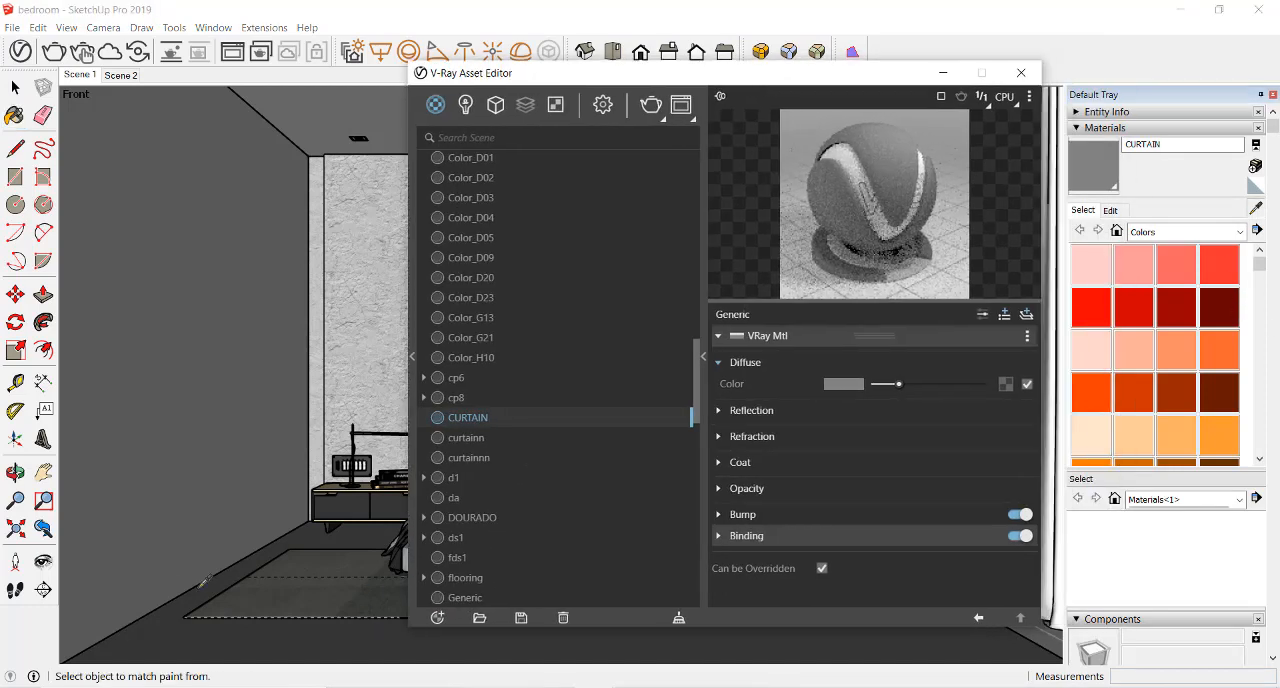
{"action": "left_click", "coordinate": [194, 636]}
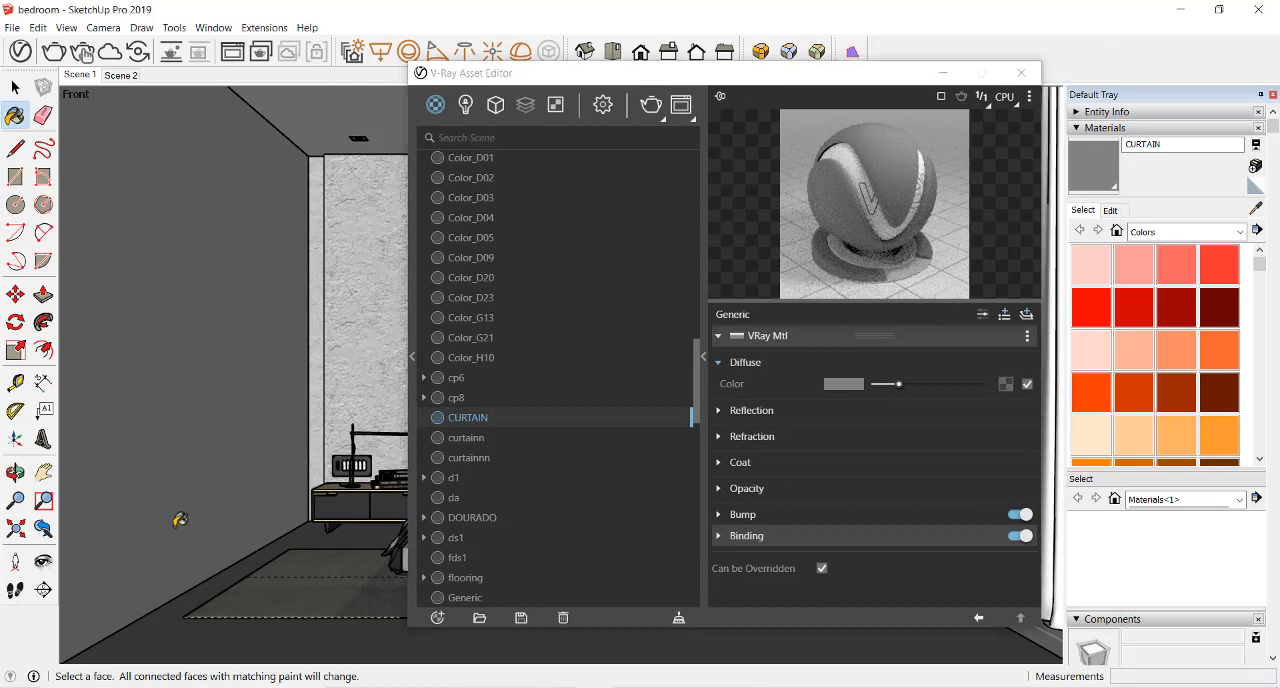
{"action": "key", "text": "r"}
{"action": "key", "text": "space"}
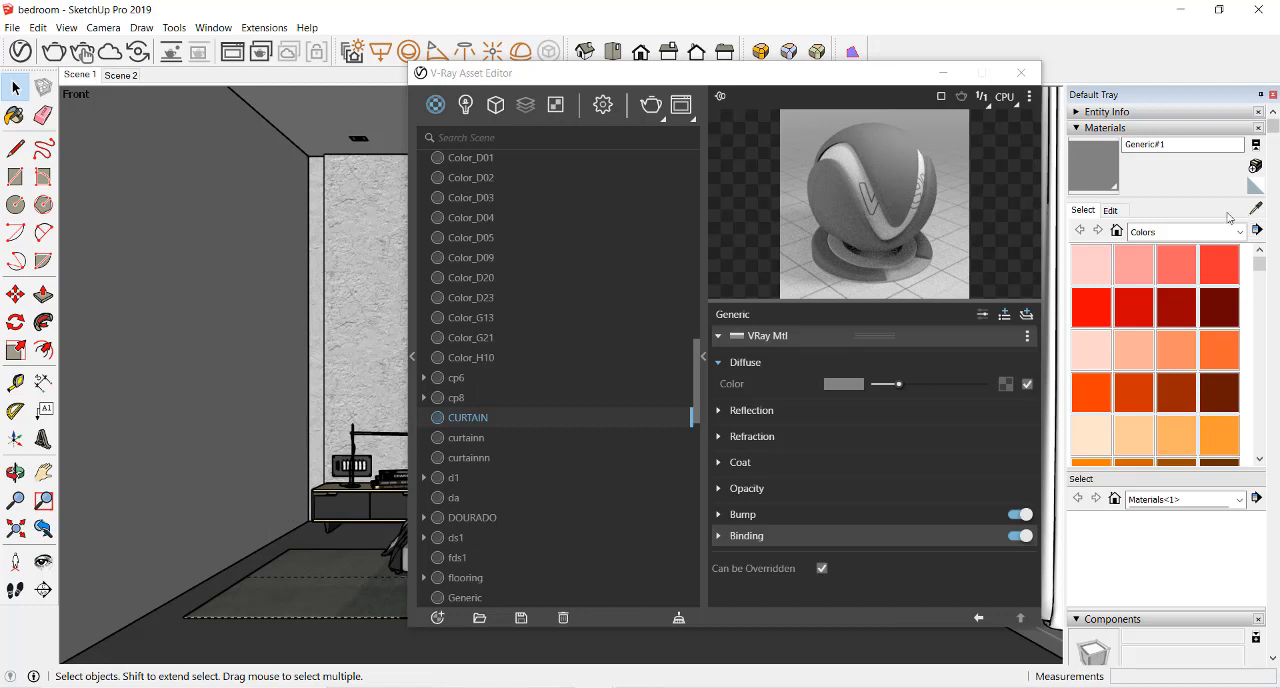
{"action": "left_click", "coordinate": [1256, 207]}
{"action": "left_click", "coordinate": [349, 634]}
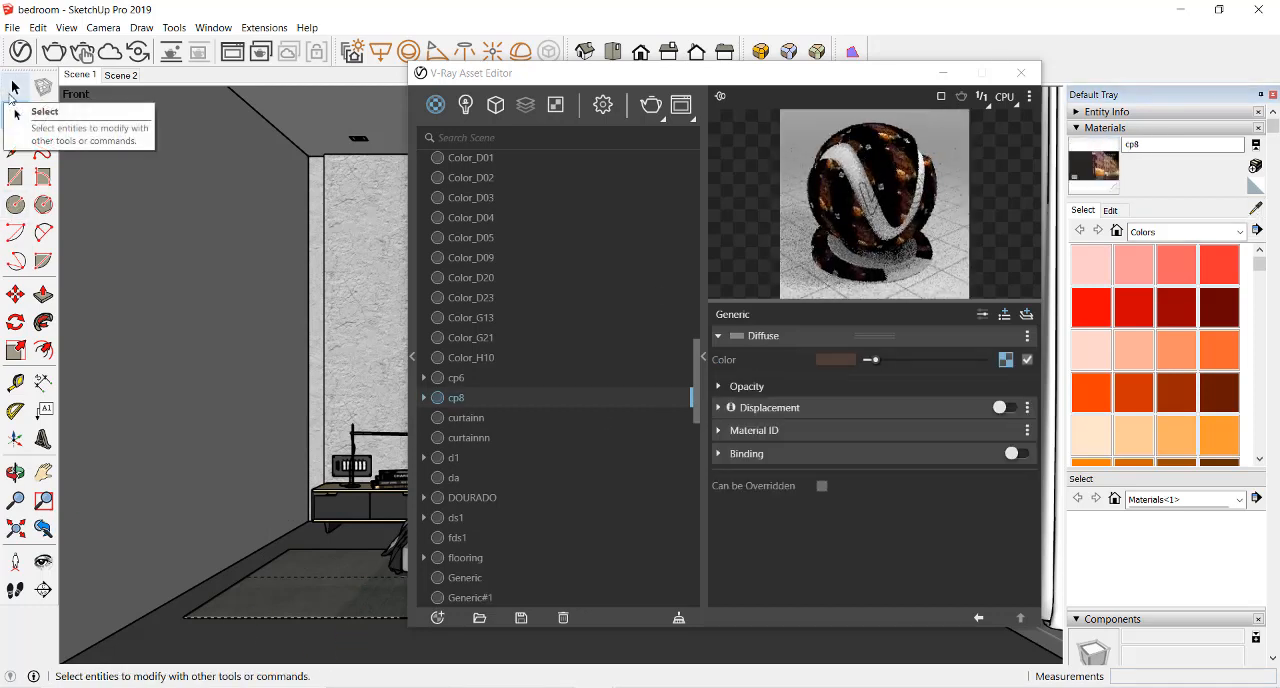
{"action": "key", "text": "alt"}
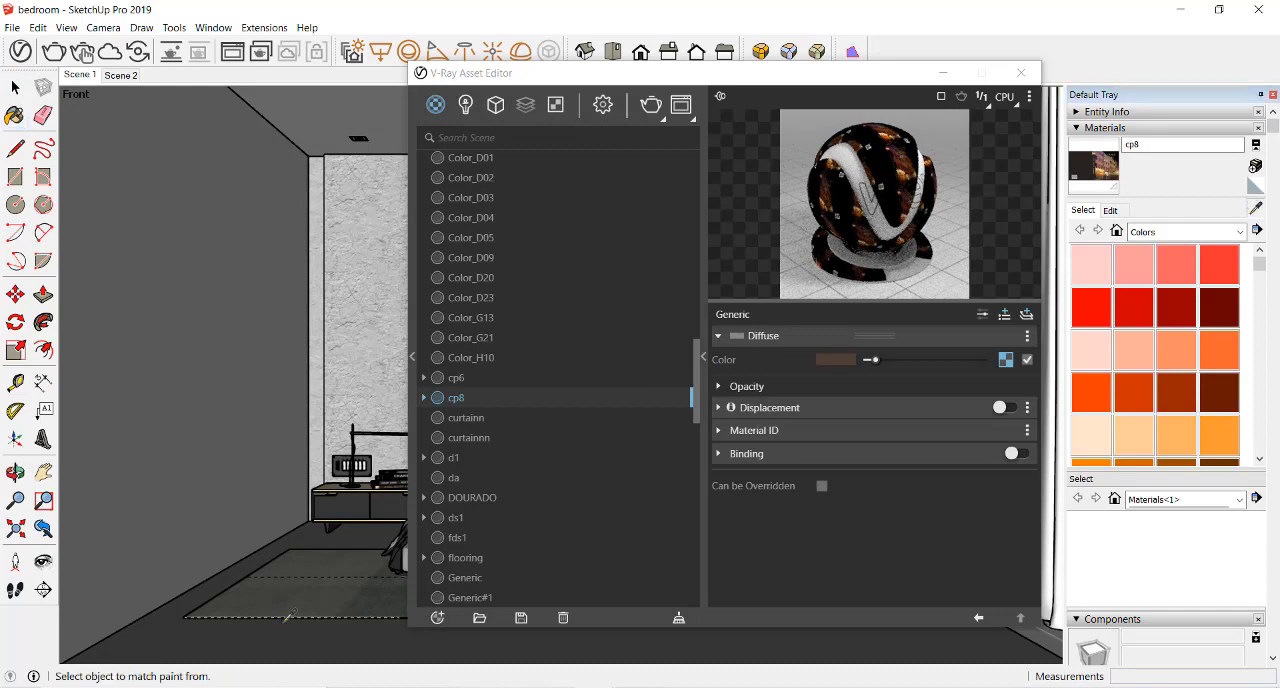
{"action": "left_click", "coordinate": [288, 630], "text": "alt"}
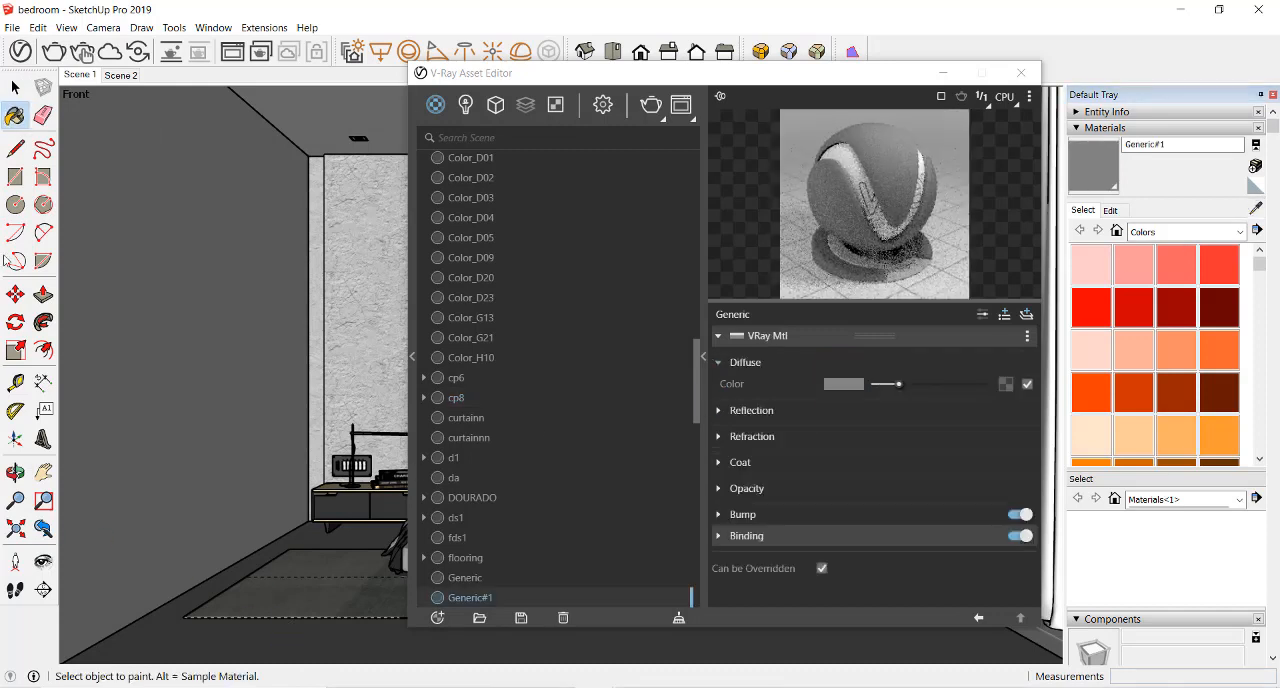
{"action": "key", "text": "ctrl"}
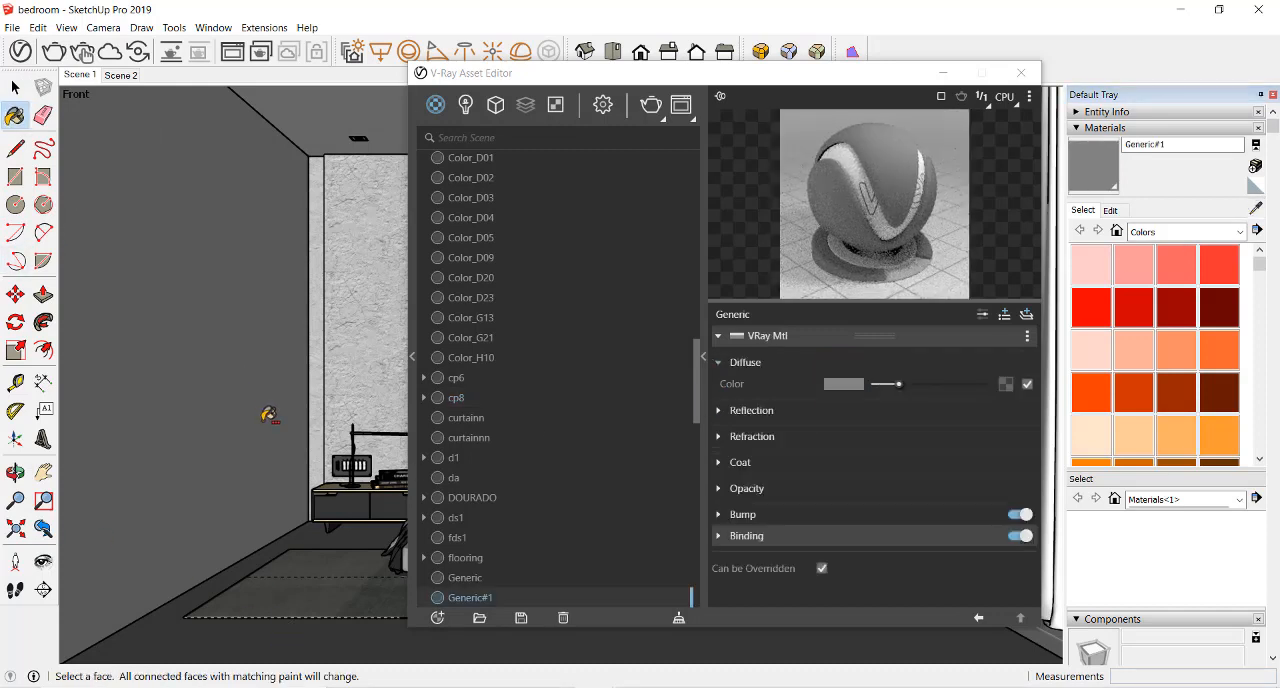
{"action": "key", "text": "ctrl+z"}
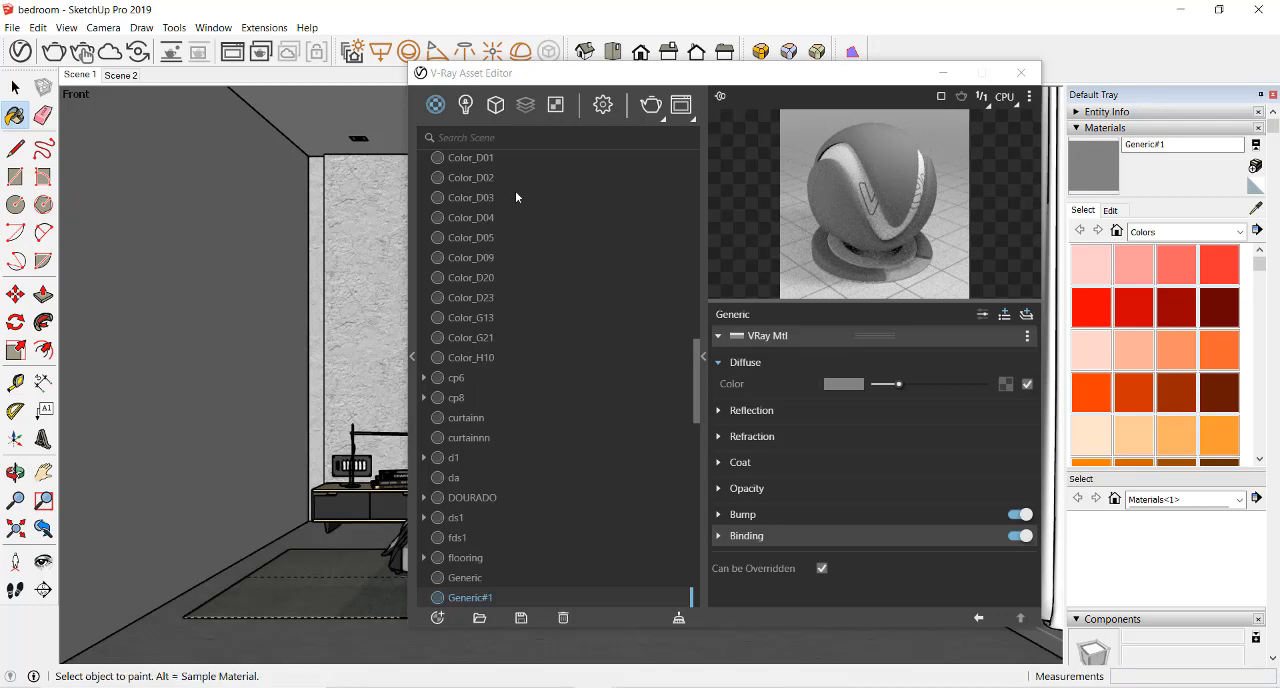
Search the scene materials for CU, widen the search to C, and inspect the curtainn, curtainnn and Generic materials
{"action": "left_click", "coordinate": [505, 137]}
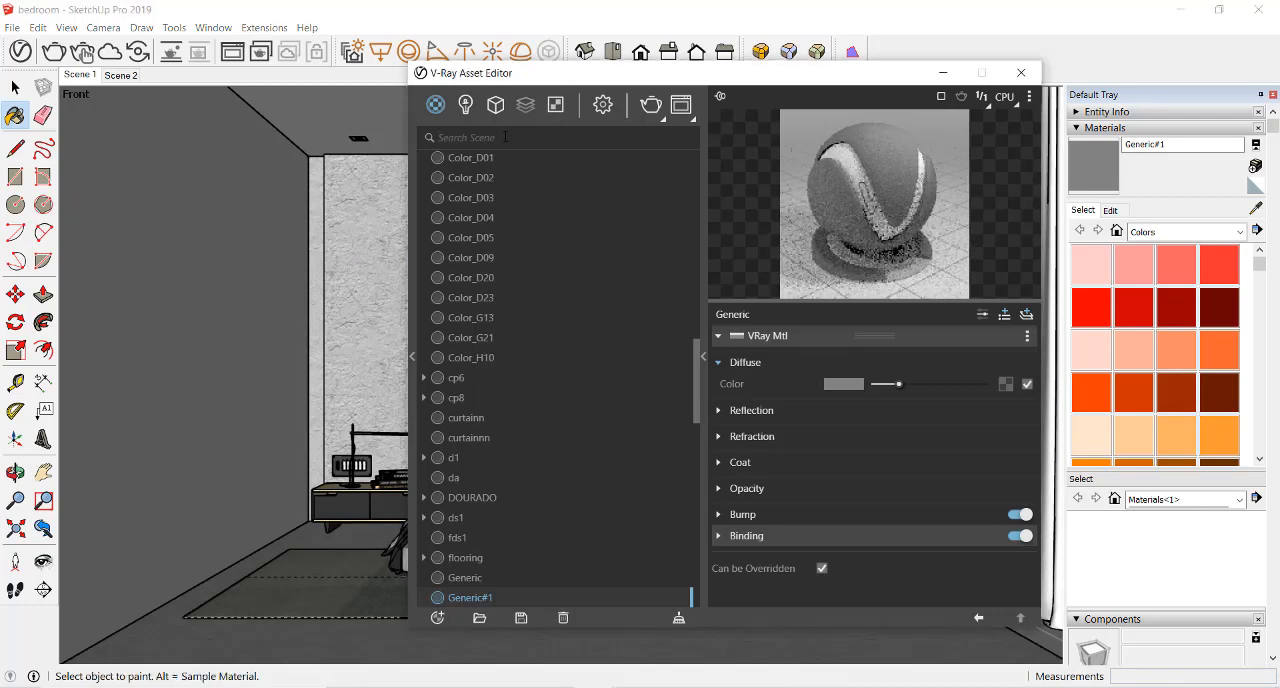
{"action": "type", "text": "CU"}
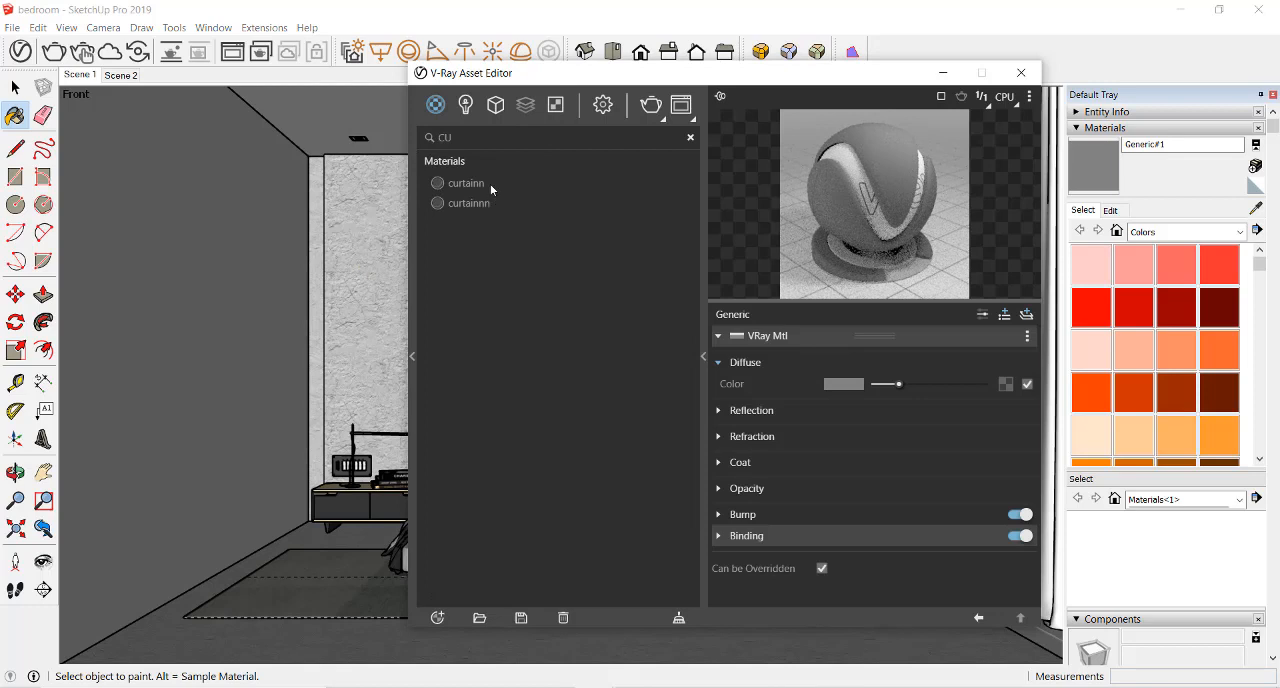
{"action": "left_click", "coordinate": [491, 188]}
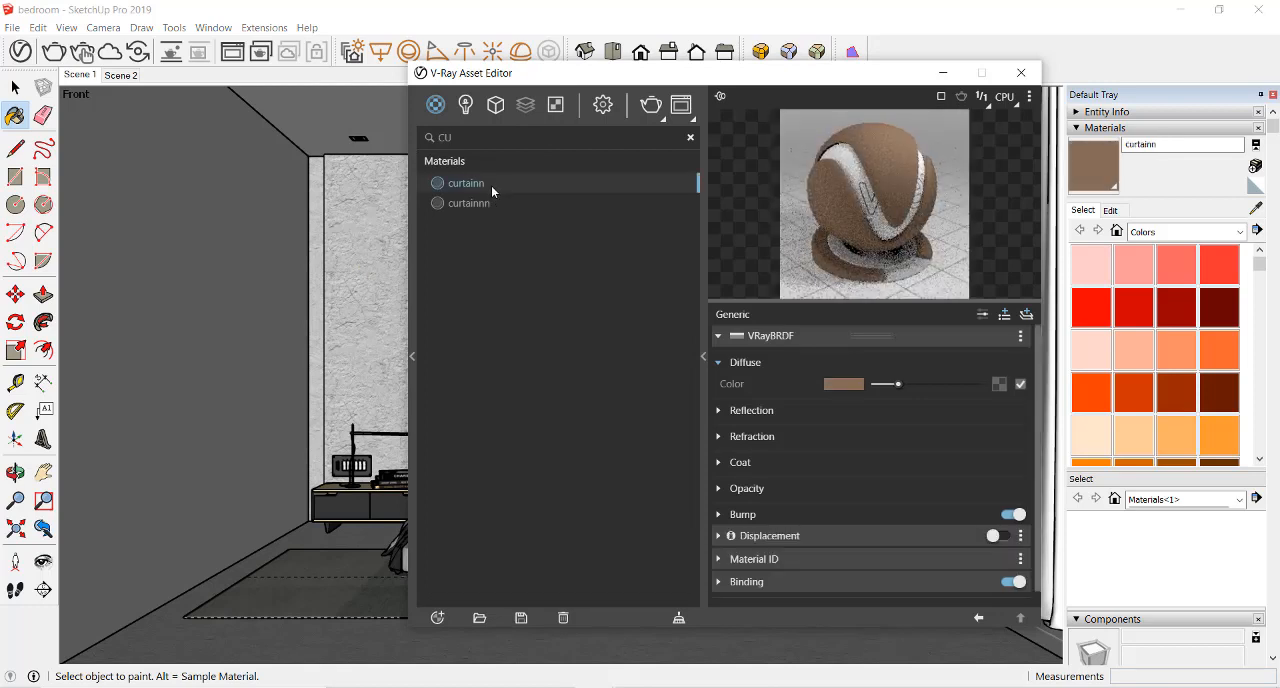
{"action": "left_click", "coordinate": [495, 205]}
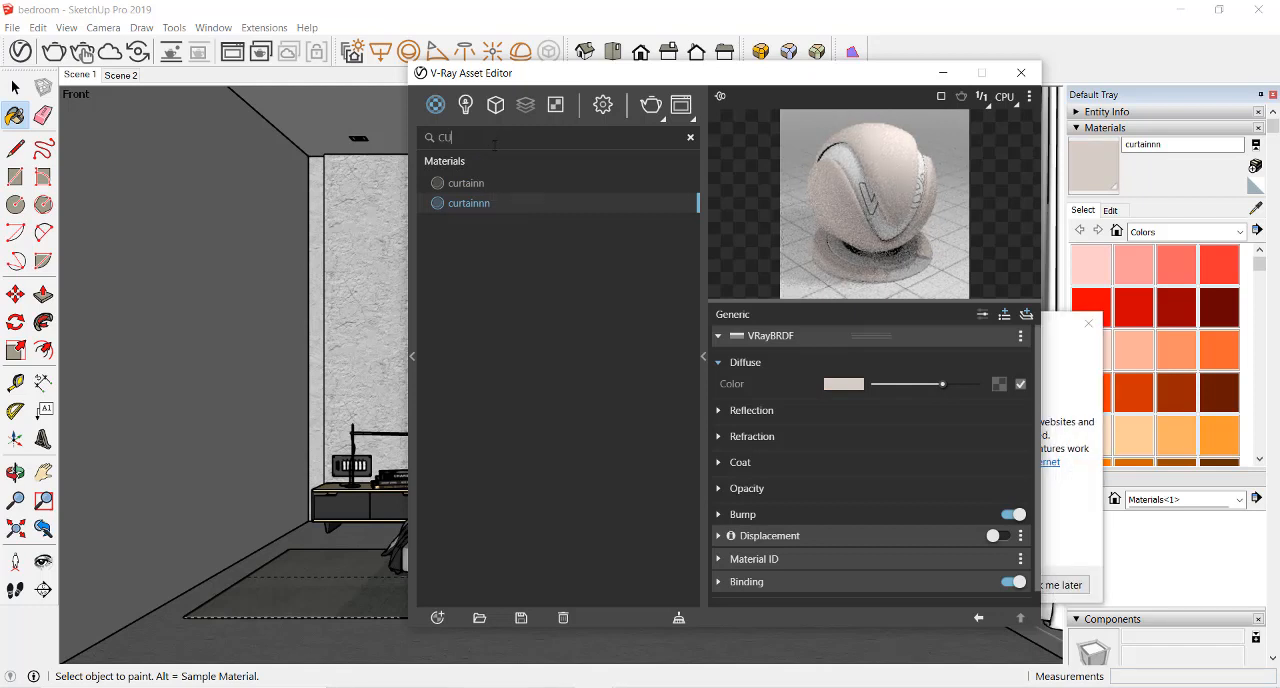
{"action": "key", "text": "BackSpace"}
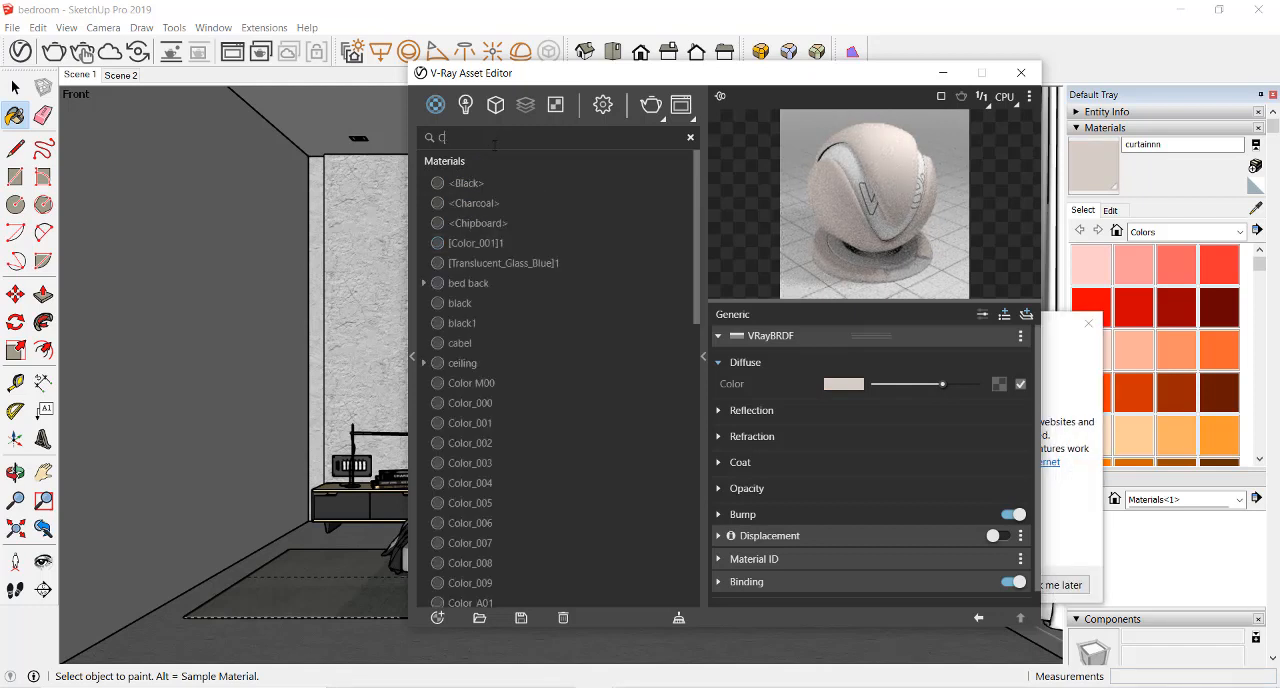
{"action": "scroll", "coordinate": [505, 360], "scroll_direction": "down", "scroll_amount": 10}
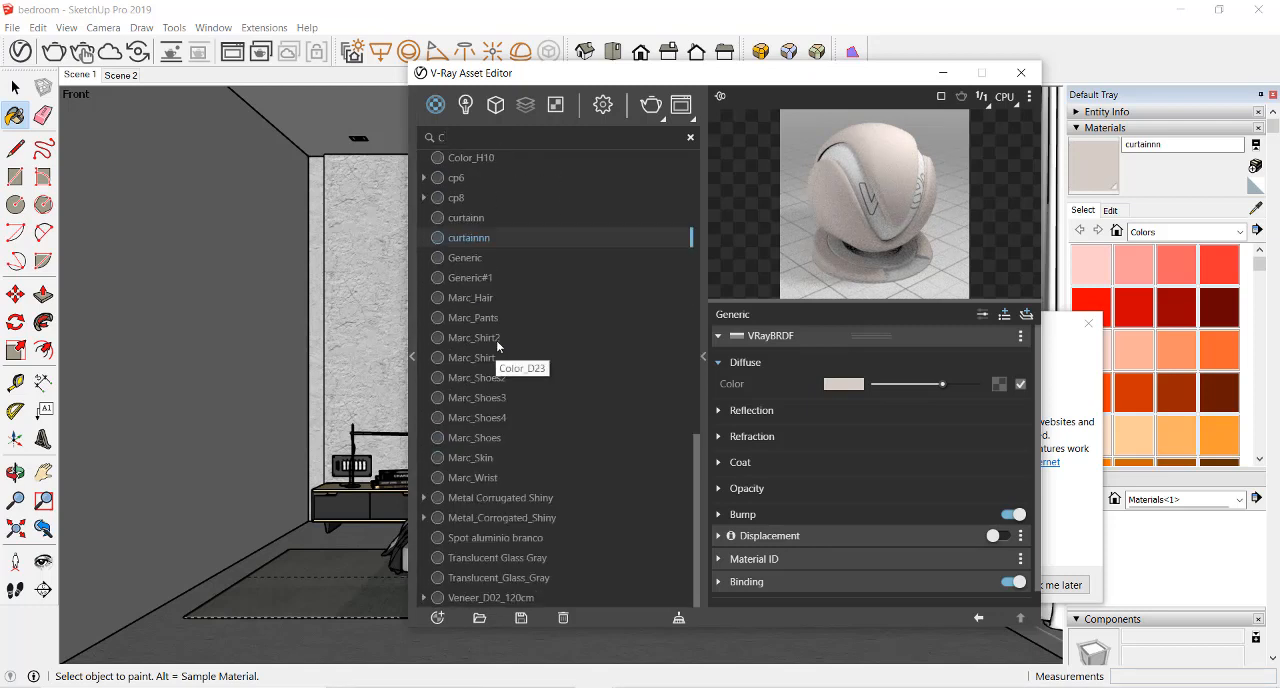
{"action": "left_click", "coordinate": [478, 218]}
{"action": "left_click", "coordinate": [480, 238]}
{"action": "left_click", "coordinate": [487, 258]}
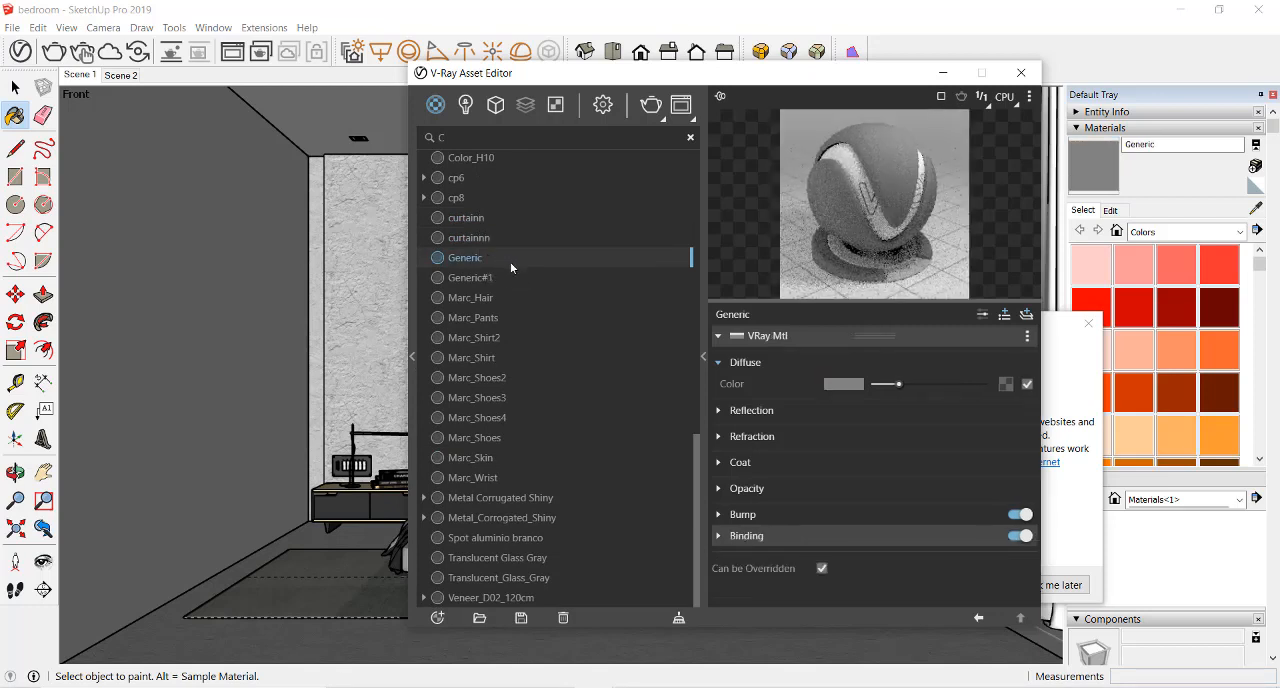
{"action": "scroll", "coordinate": [538, 290], "scroll_direction": "up", "scroll_amount": 9}
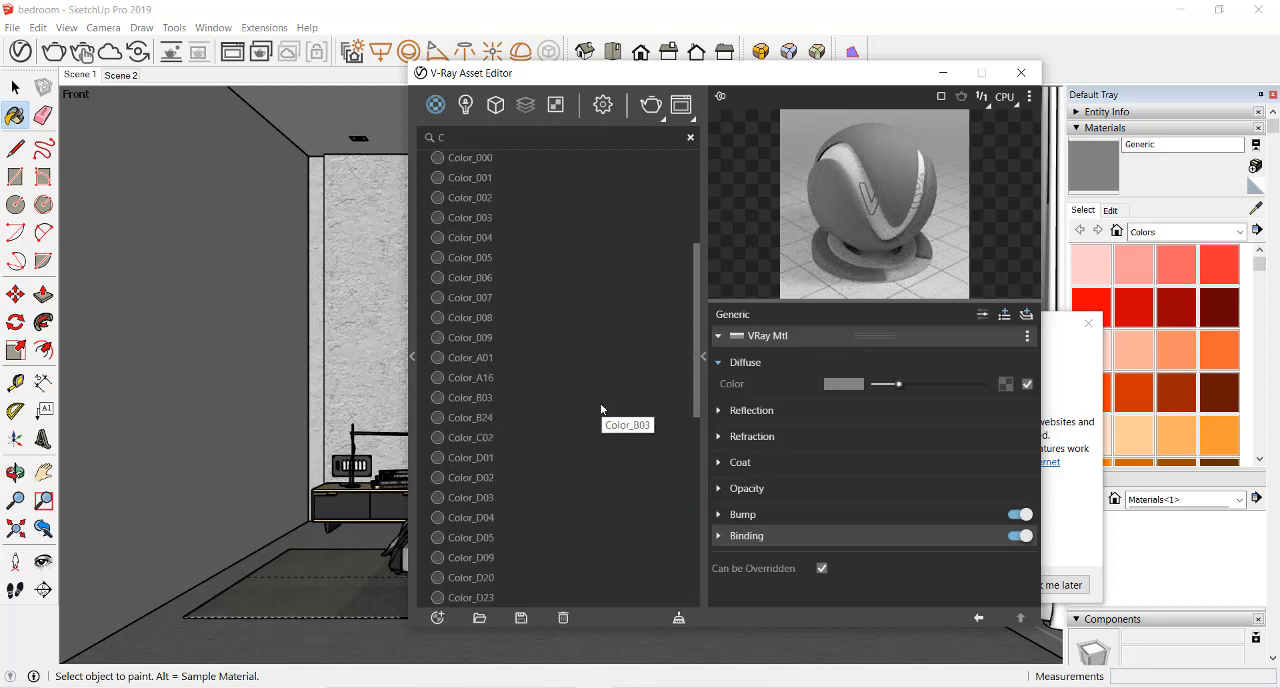
Create another generic V-Ray material and name it WHITE CURTAIN
{"action": "left_click", "coordinate": [438, 618]}
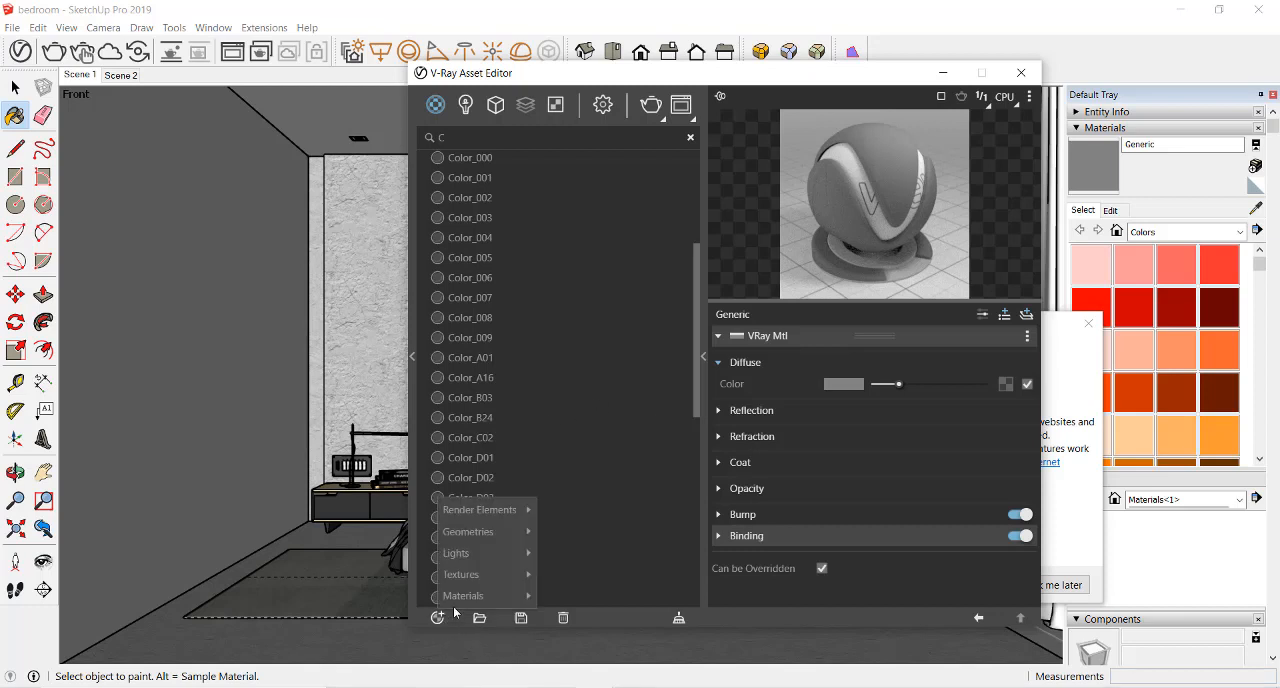
{"action": "mouse_move", "coordinate": [463, 596]}
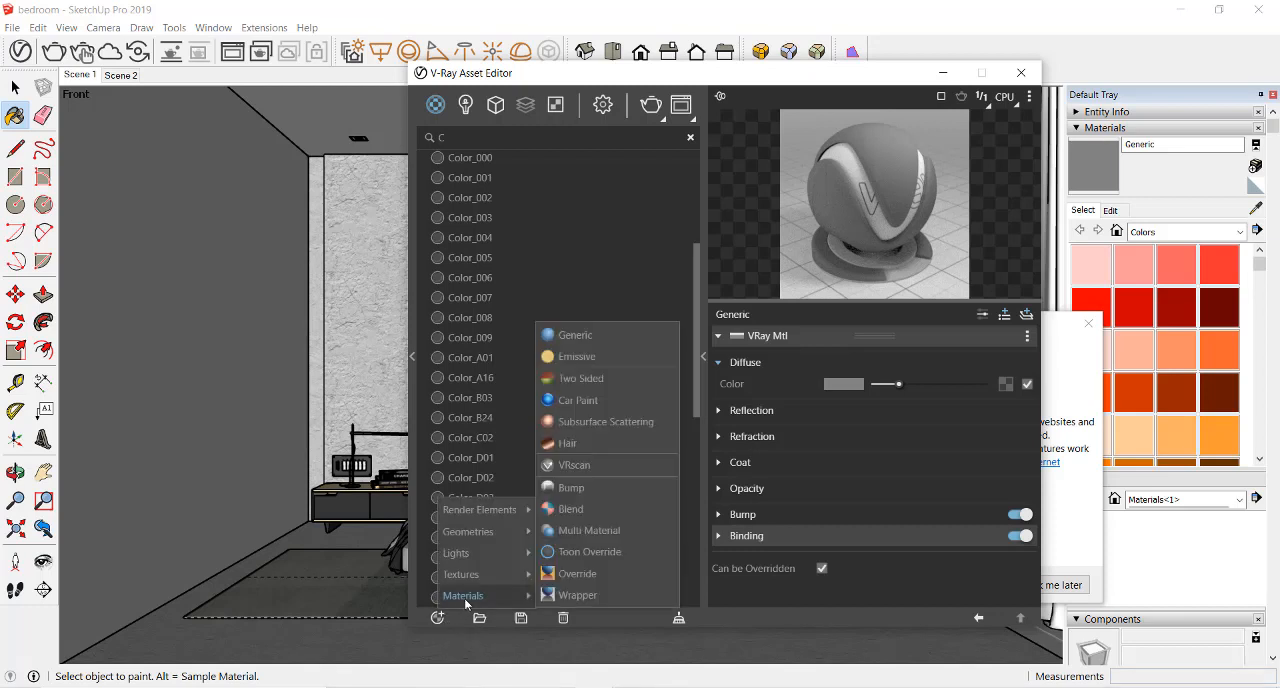
{"action": "left_click", "coordinate": [550, 335]}
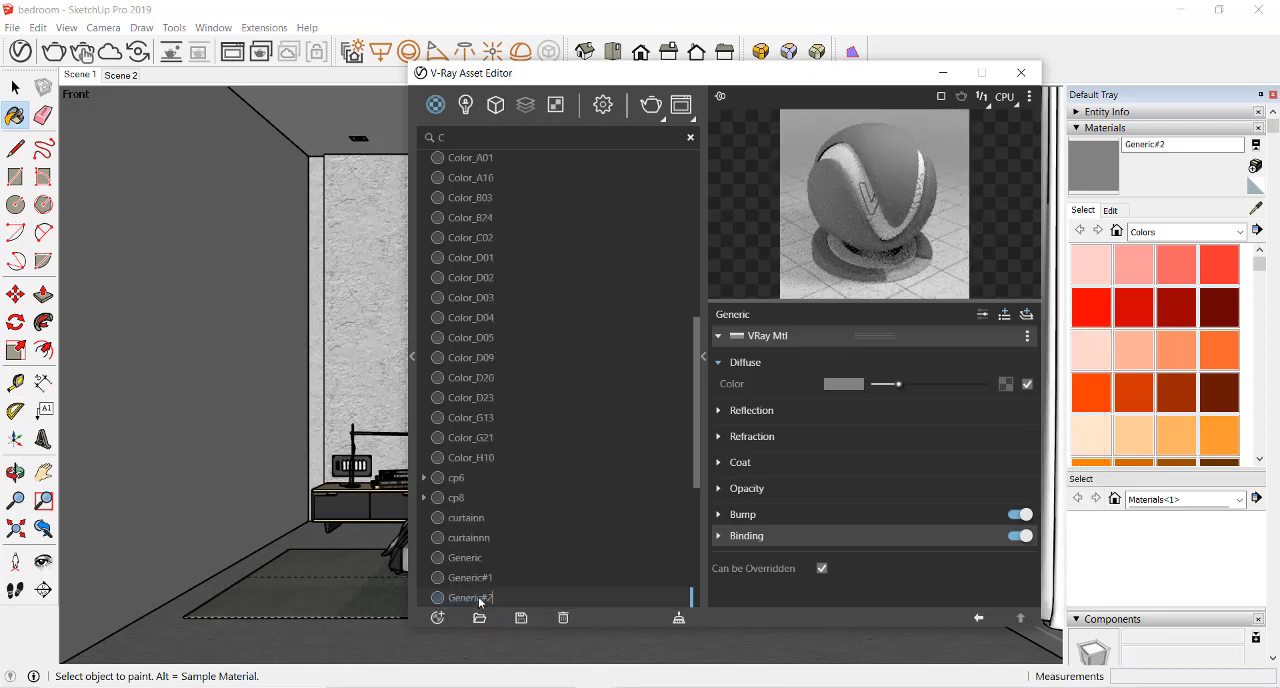
{"action": "double_click", "coordinate": [470, 598]}
{"action": "left_click", "coordinate": [560, 566]}
Filter the scene materials by WHIT and select the WHITE CURTAIN material
{"action": "left_click", "coordinate": [489, 137]}
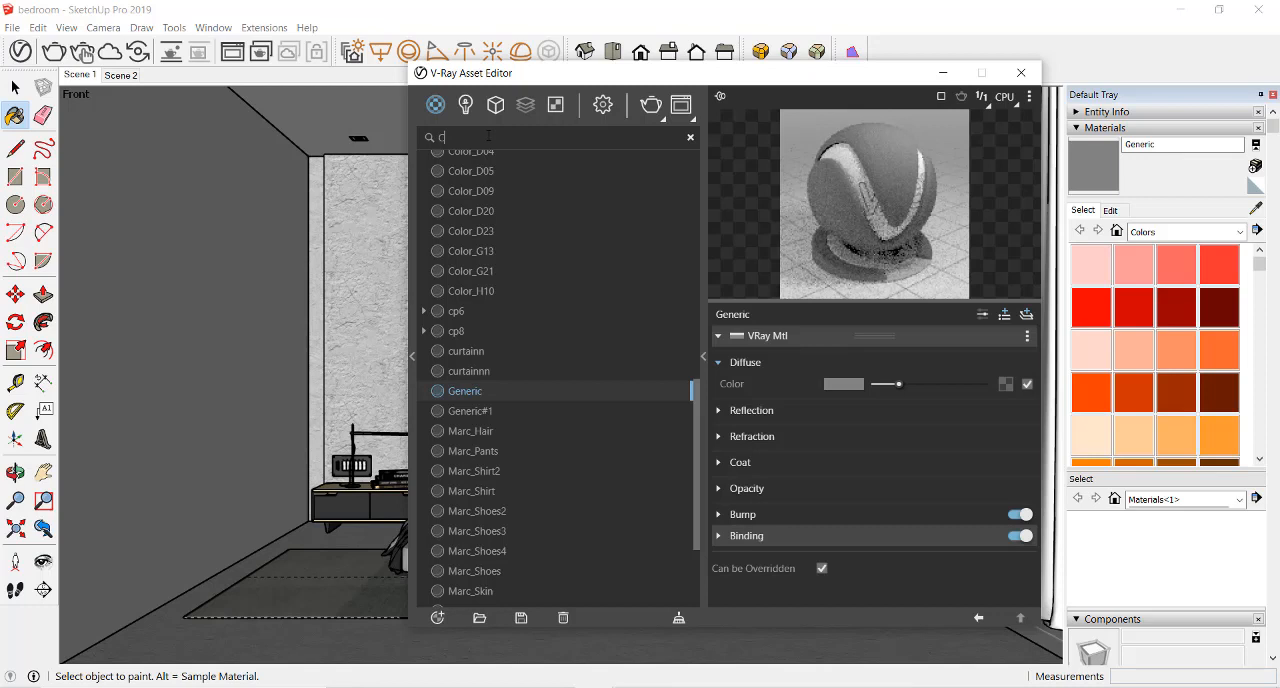
{"action": "type", "text": "C"}
{"action": "key", "text": "BackSpace"}
{"action": "type", "text": "WHIT"}
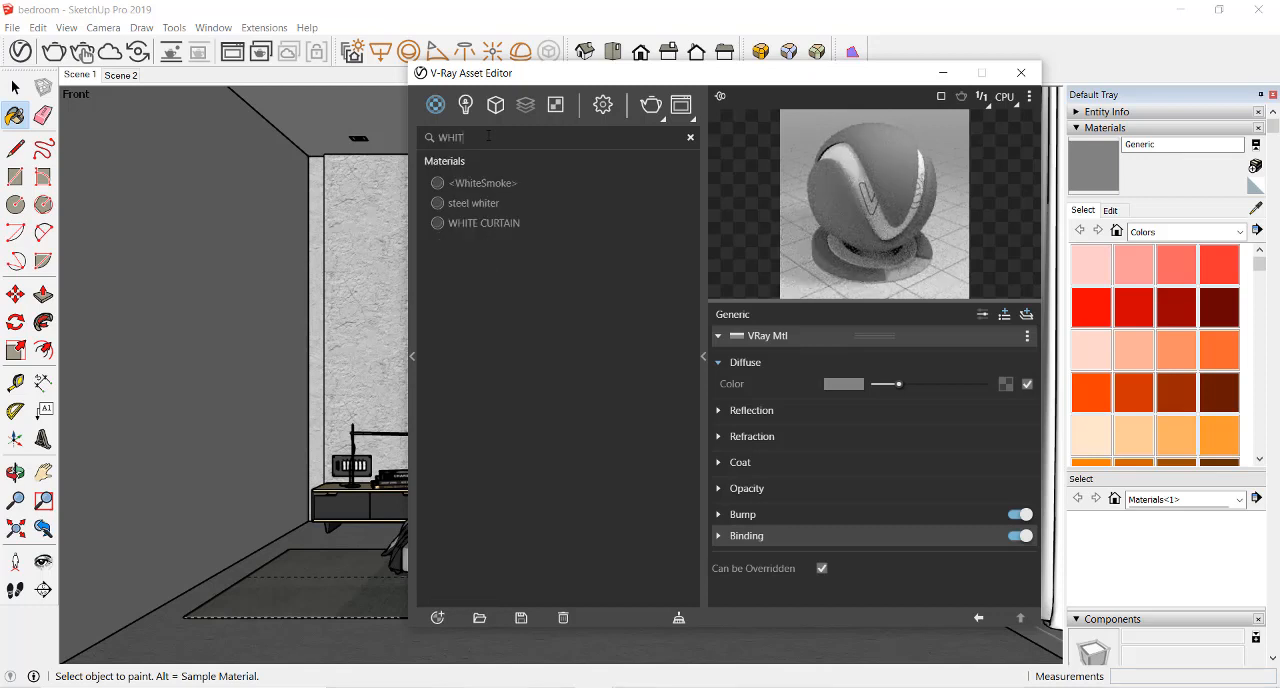
{"action": "left_click", "coordinate": [492, 223]}
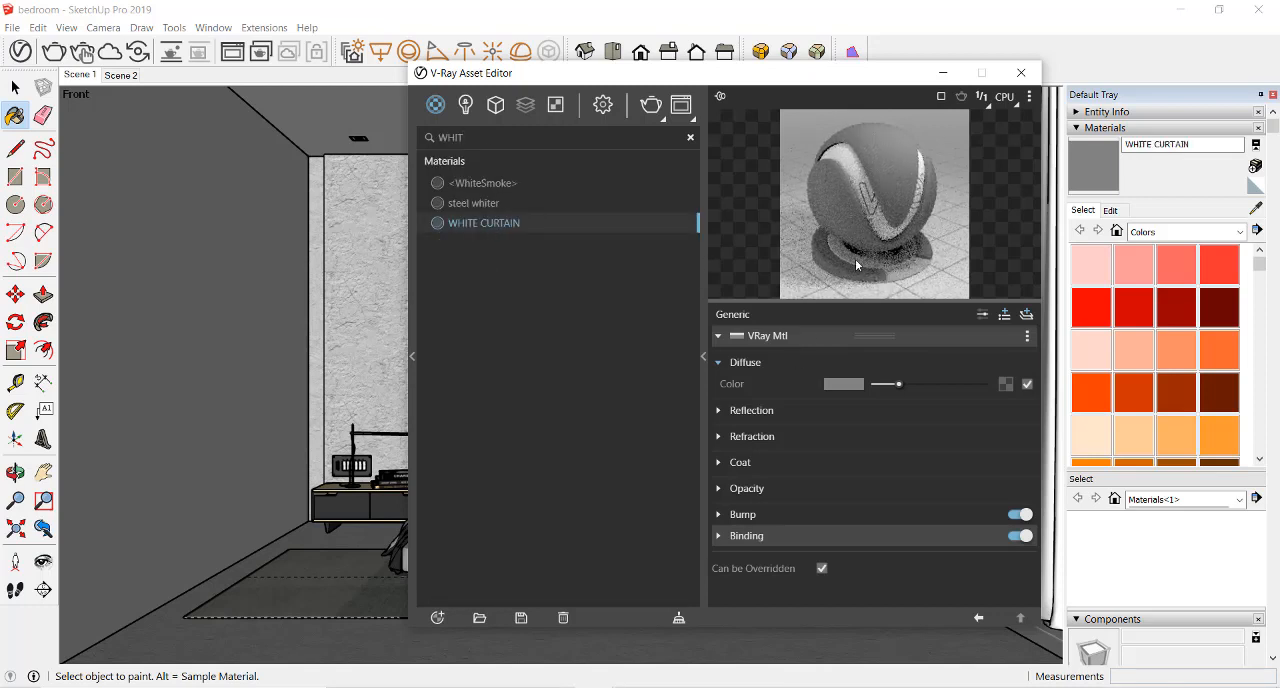
Set the WHITE CURTAIN material's diffuse color to near white, with R 0.984, G 0.979 and B 0.979
{"action": "left_click", "coordinate": [852, 388]}
{"action": "left_click", "coordinate": [378, 230]}
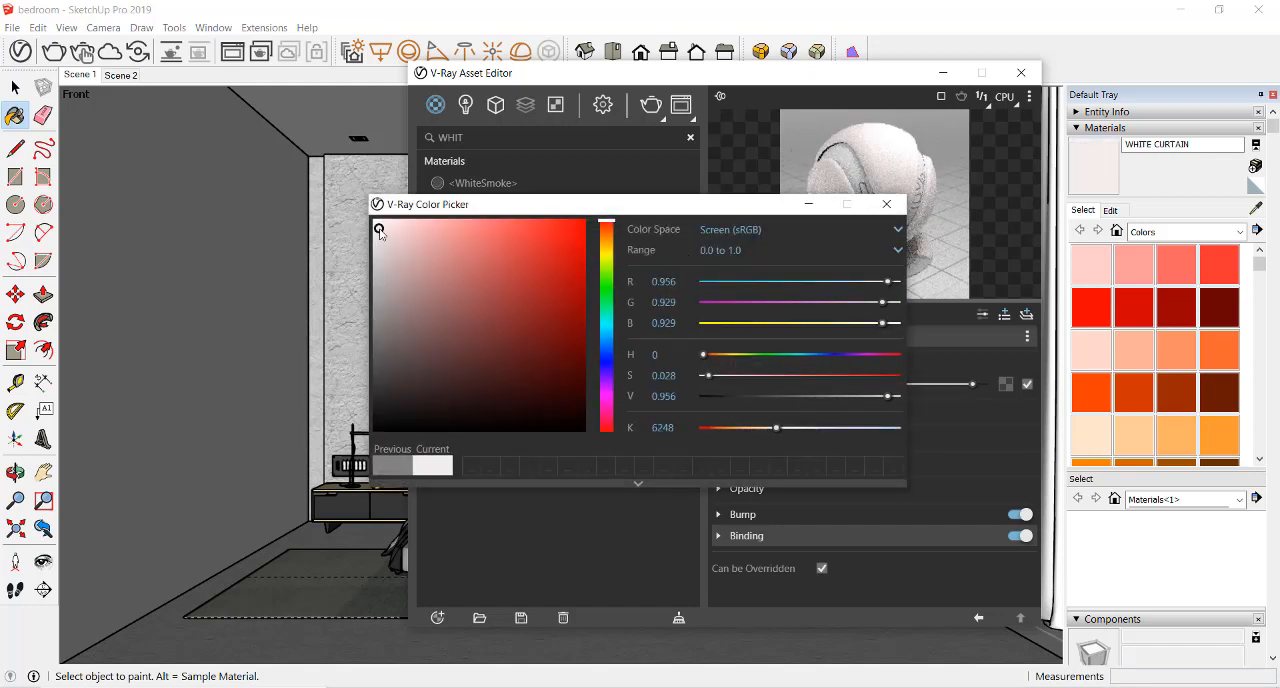
{"action": "left_click", "coordinate": [380, 232]}
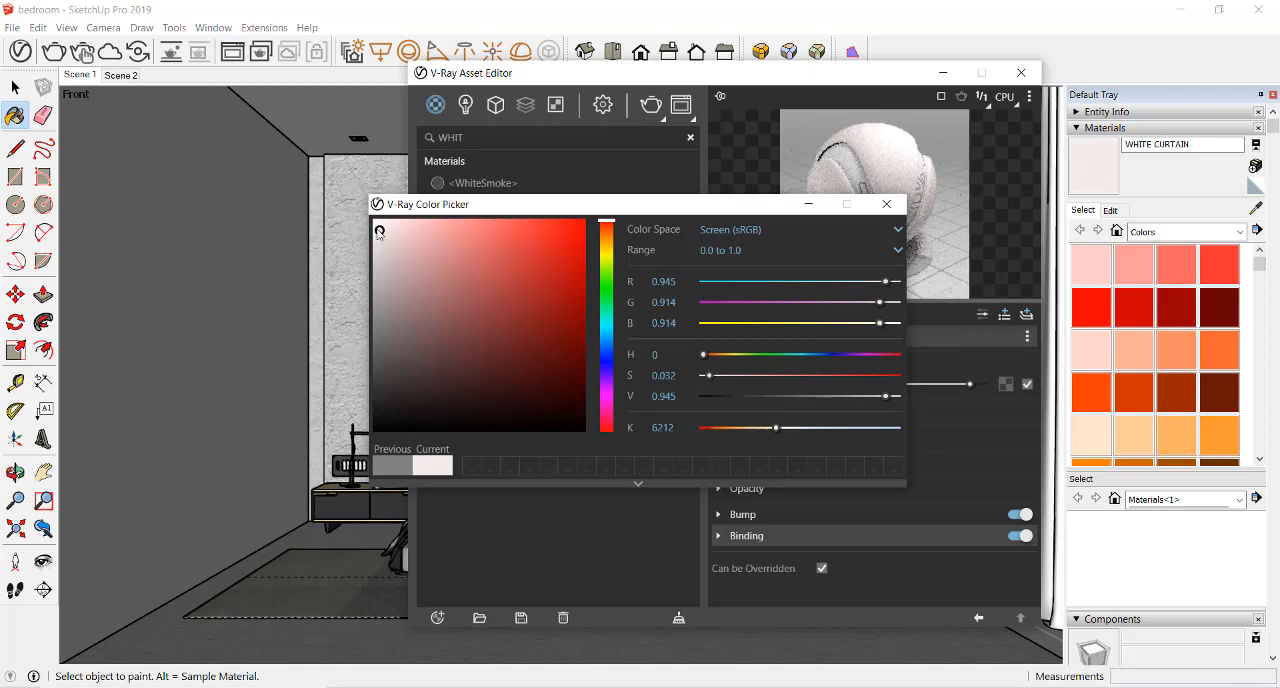
{"action": "left_click", "coordinate": [375, 224]}
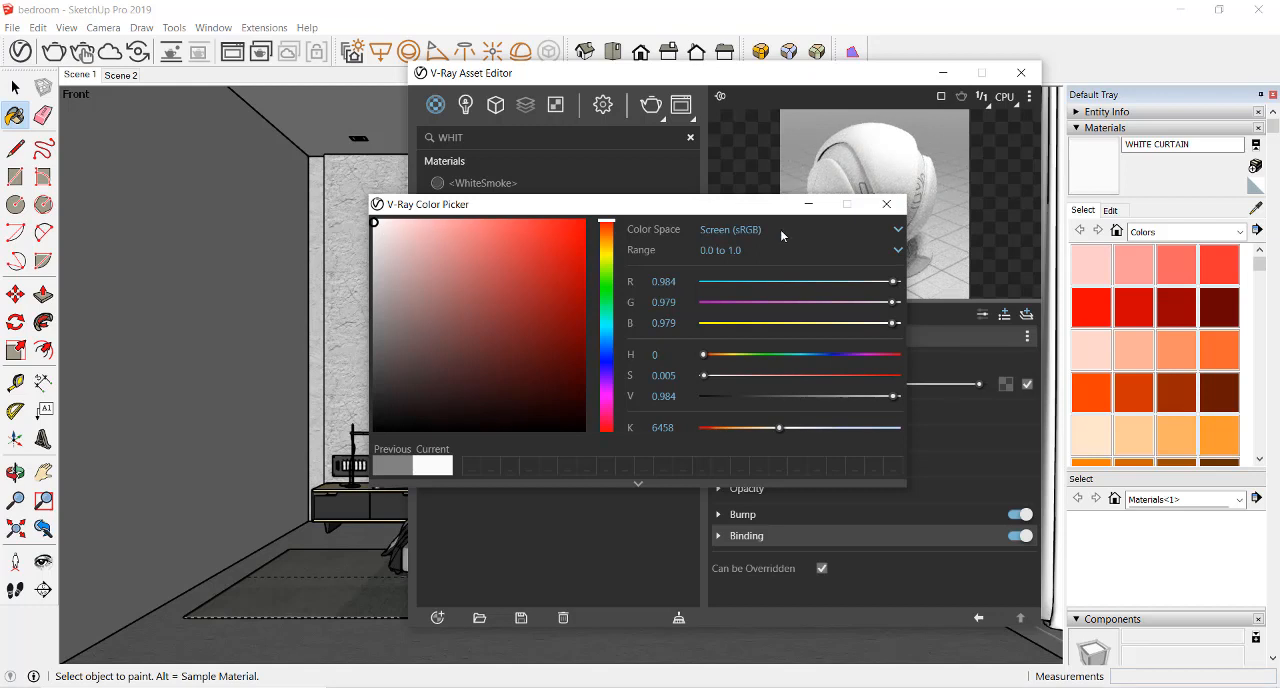
{"action": "left_click", "coordinate": [881, 210]}
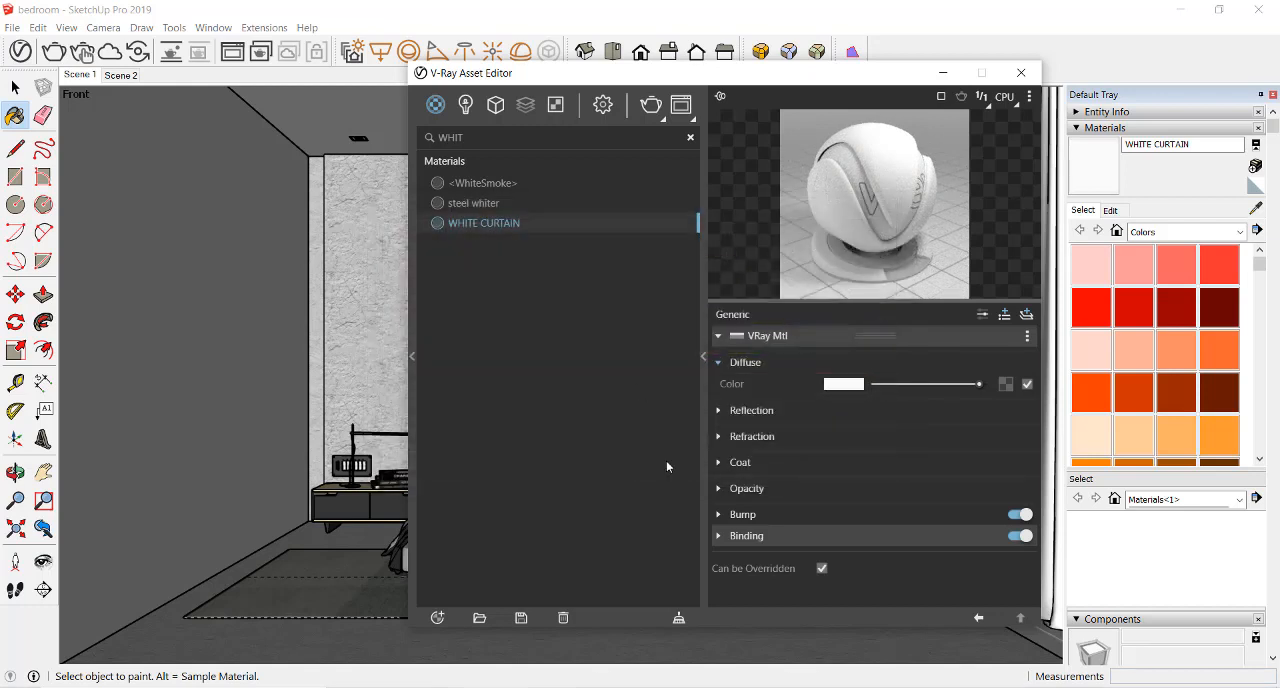
Raise the WHITE CURTAIN material's reflection color slightly to a dark grey and expand its bump settings
{"action": "left_click", "coordinate": [719, 411]}
{"action": "left_click_drag", "start_coordinate": [876, 435], "coordinate": [879, 433]}
{"action": "scroll", "coordinate": [776, 476], "scroll_direction": "down", "scroll_amount": 2}
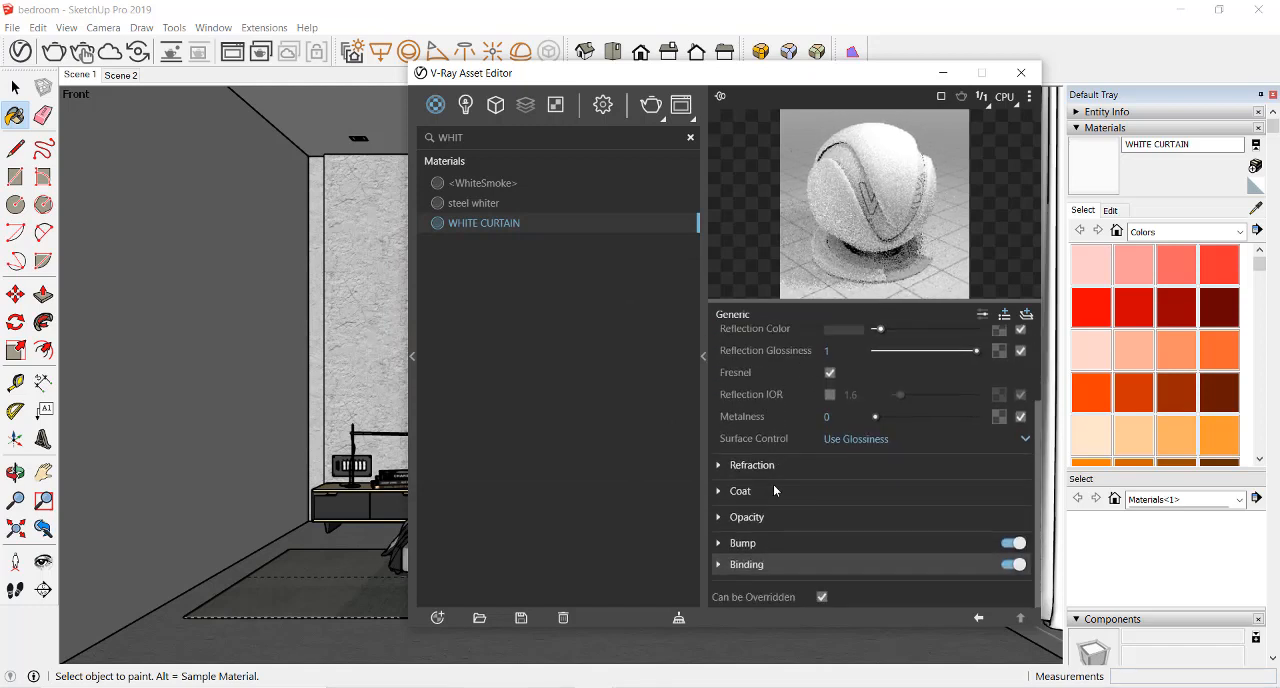
{"action": "left_click", "coordinate": [720, 545]}
{"action": "scroll", "coordinate": [823, 528], "scroll_direction": "down", "scroll_amount": 1}
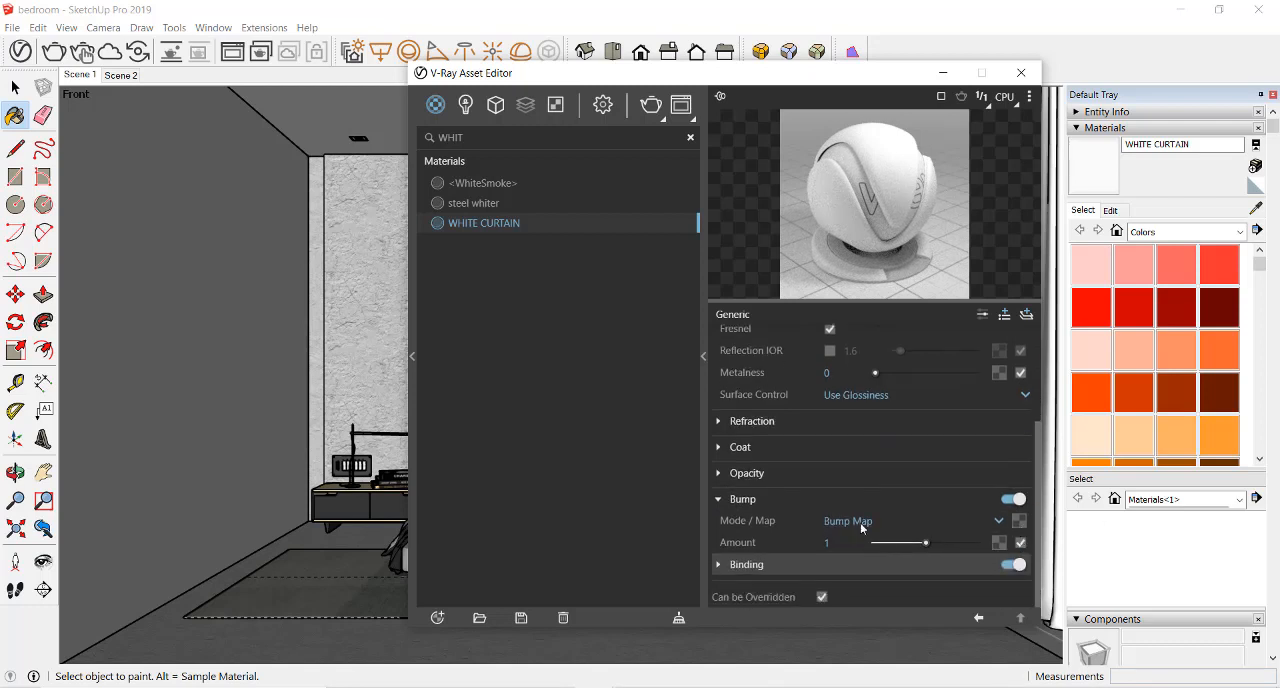
{"action": "scroll", "coordinate": [798, 470], "scroll_direction": "up", "scroll_amount": 3}
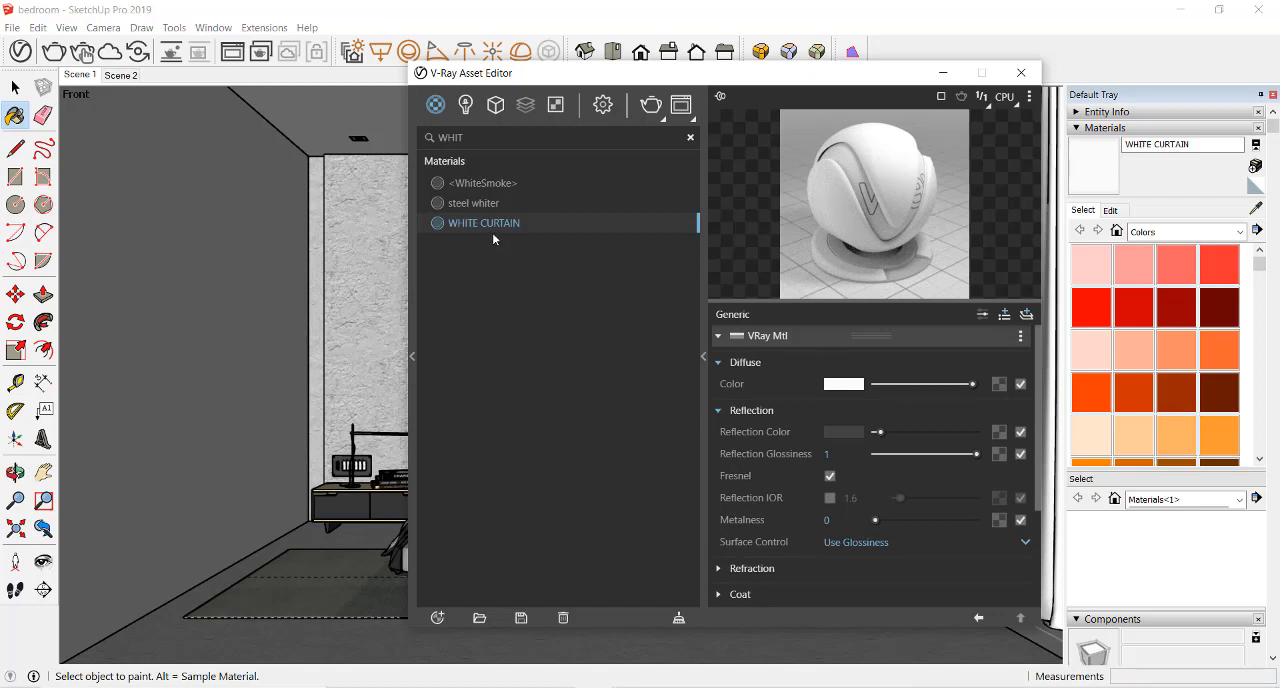
Move the asset editor clear of the curtain and create a Two Sided V-Ray material
{"action": "left_click_drag", "start_coordinate": [670, 73], "coordinate": [560, 75]}
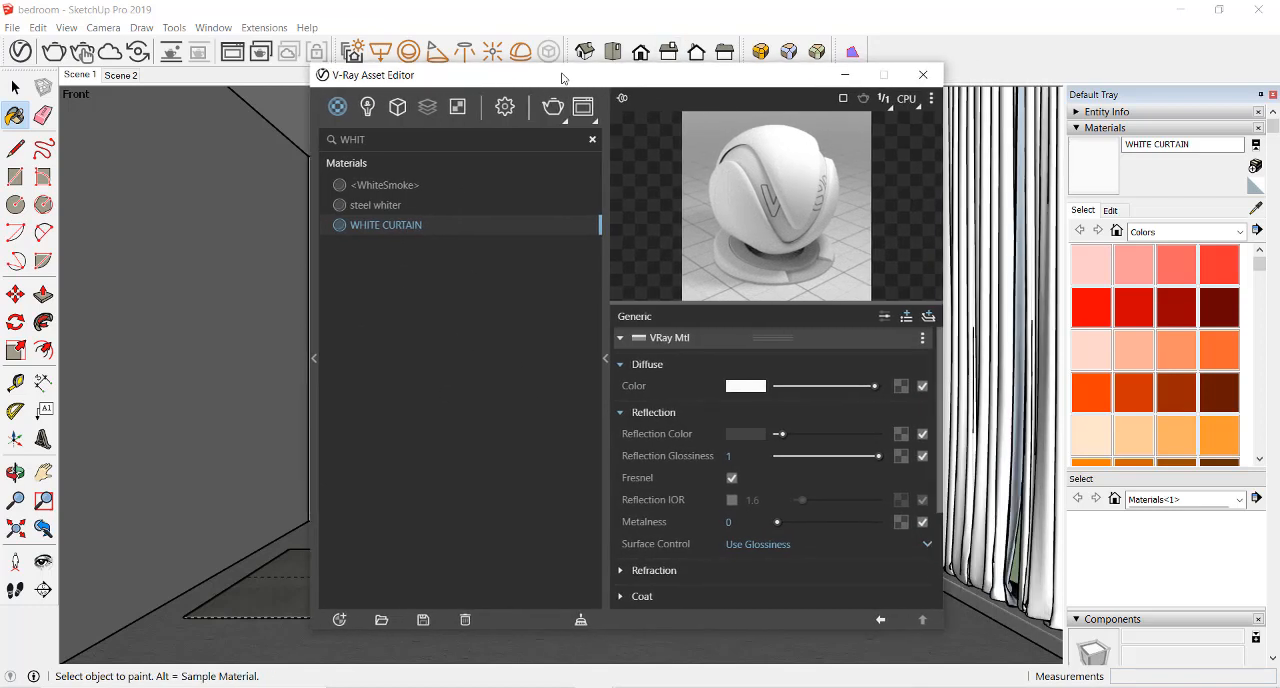
{"action": "left_click", "coordinate": [329, 621]}
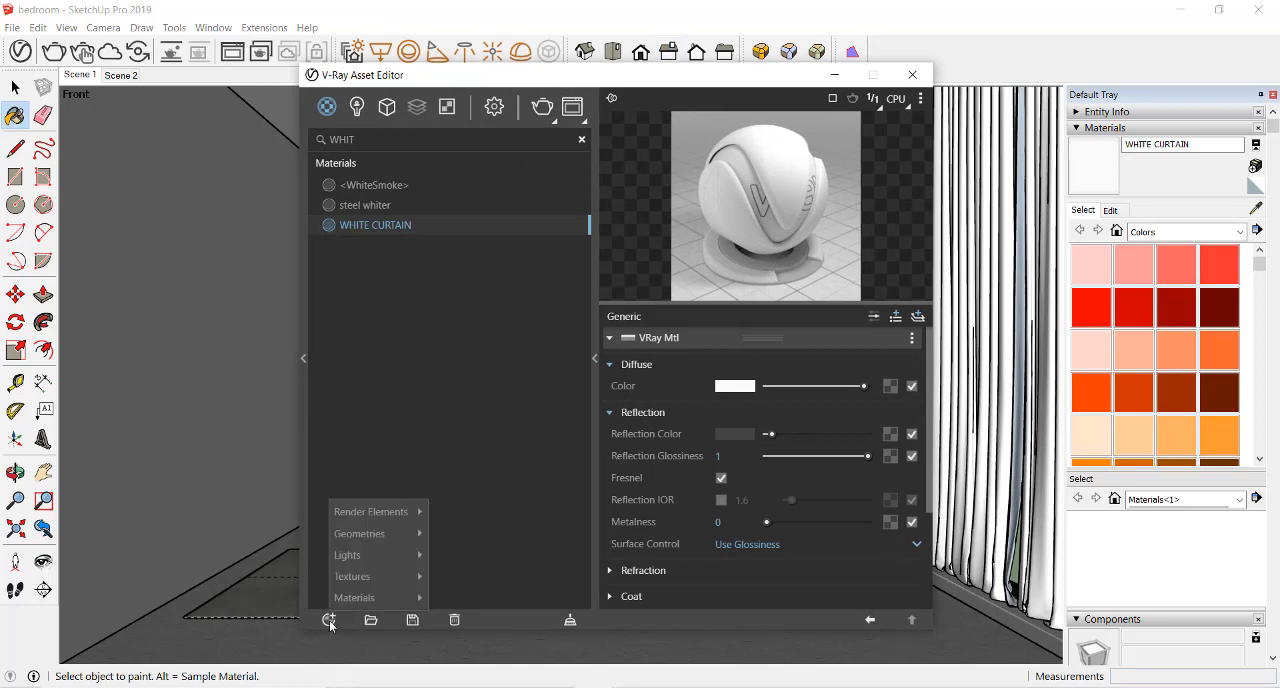
{"action": "mouse_move", "coordinate": [356, 600]}
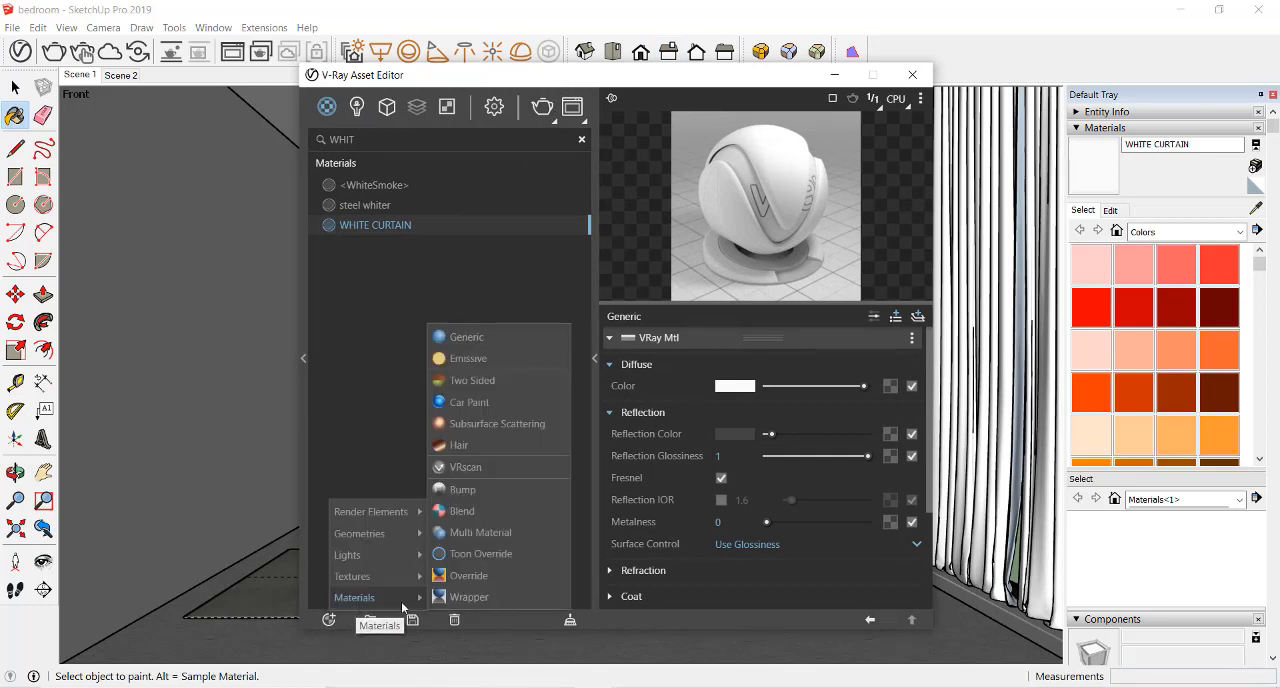
{"action": "left_click", "coordinate": [503, 386]}
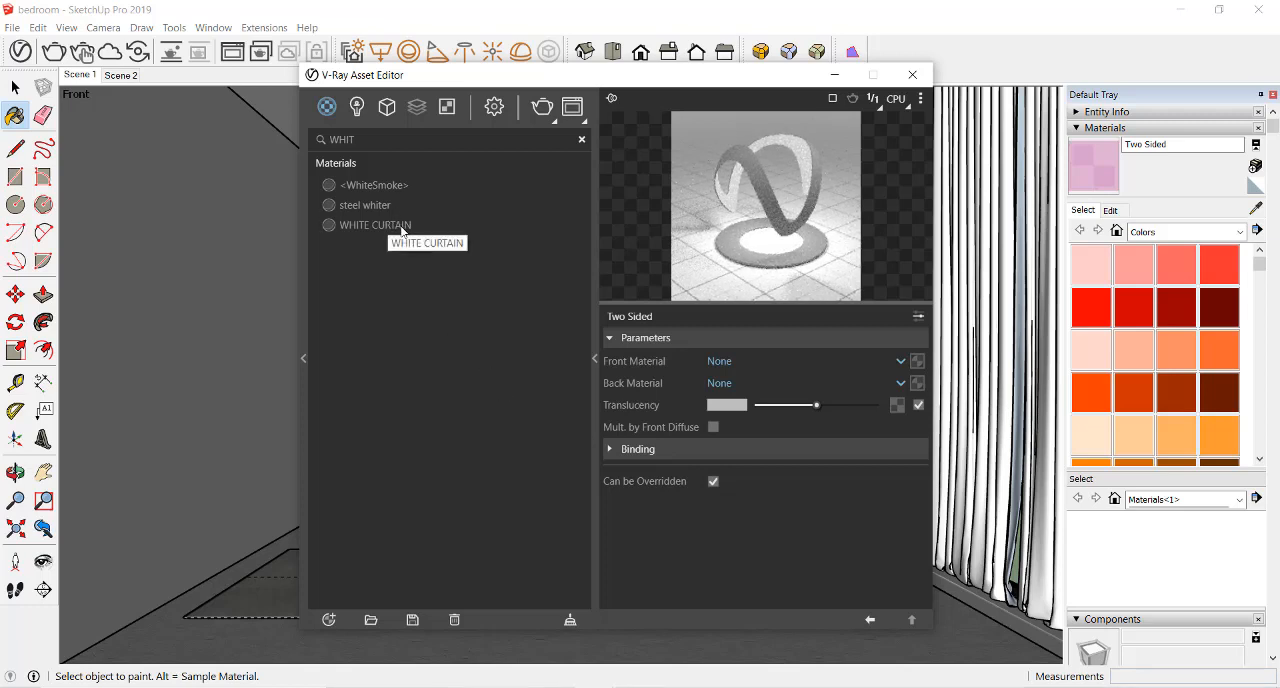
Filter the scene materials by TWO and rename the Two Sided material to WHITE CURTAIN Two Sided
{"action": "left_click", "coordinate": [582, 140]}
{"action": "type", "text": "W"}
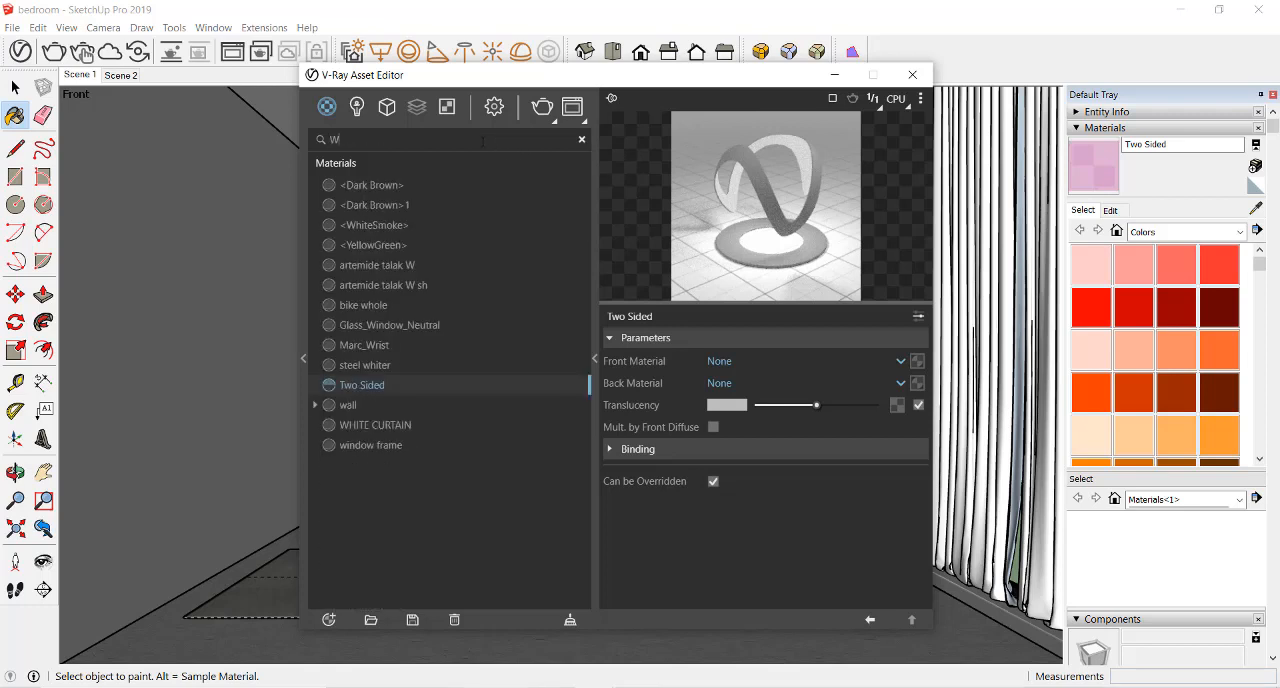
{"action": "key", "text": "BackSpace"}
{"action": "type", "text": "TWO"}
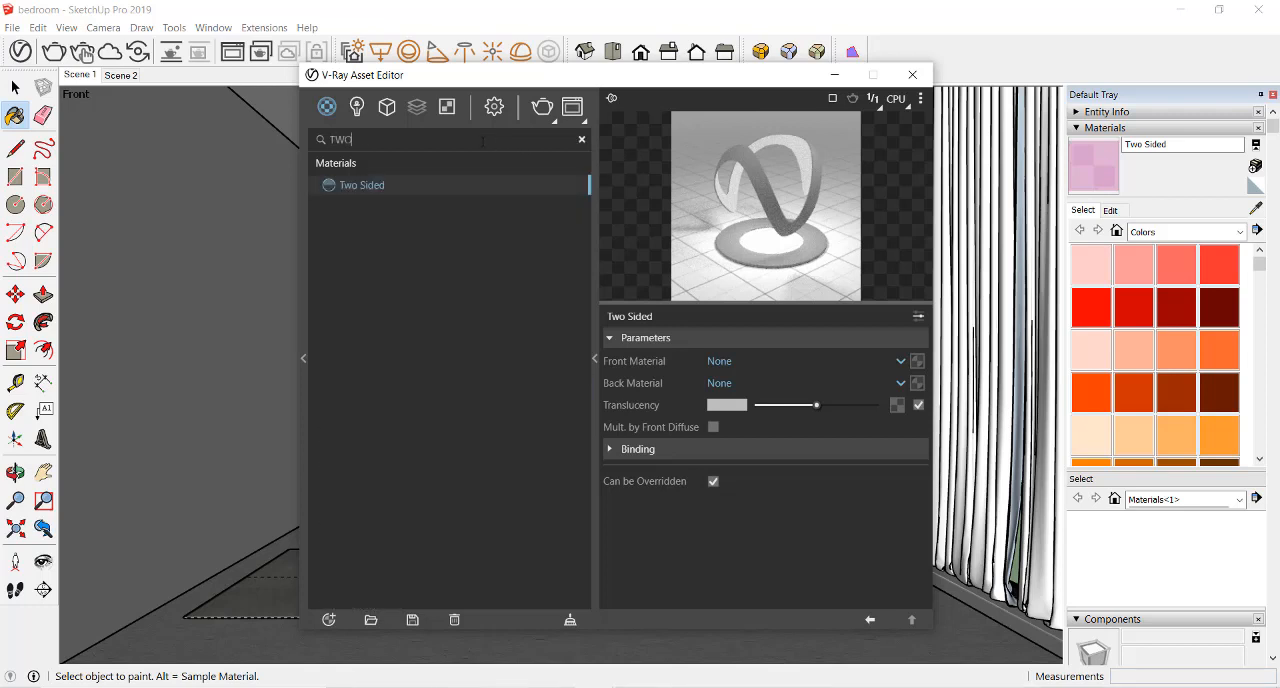
{"action": "double_click", "coordinate": [373, 187]}
{"action": "type", "text": "WHITE CURTAIN"}
{"action": "key", "text": "Return"}
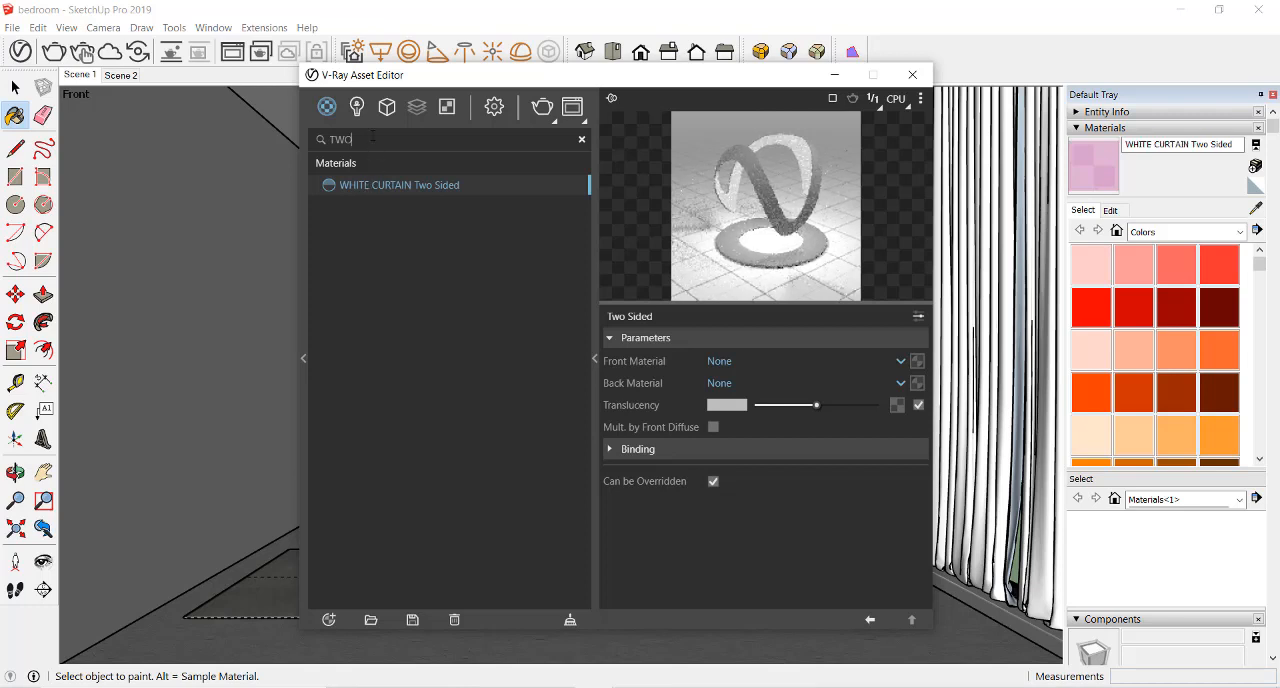
Replace the material filter with WHIT to list both white curtain materials
{"action": "key", "text": "BackSpace"}
{"action": "key", "text": "BackSpace"}
{"action": "key", "text": "BackSpace"}
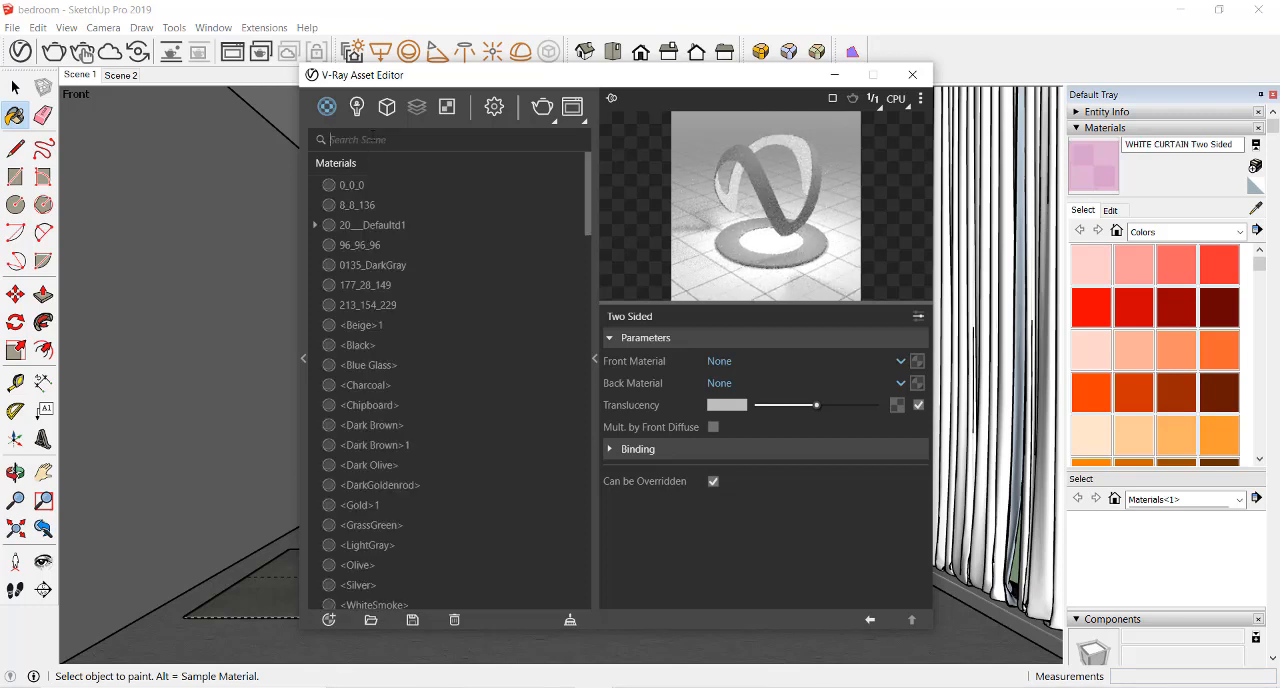
{"action": "type", "text": "WHIT"}
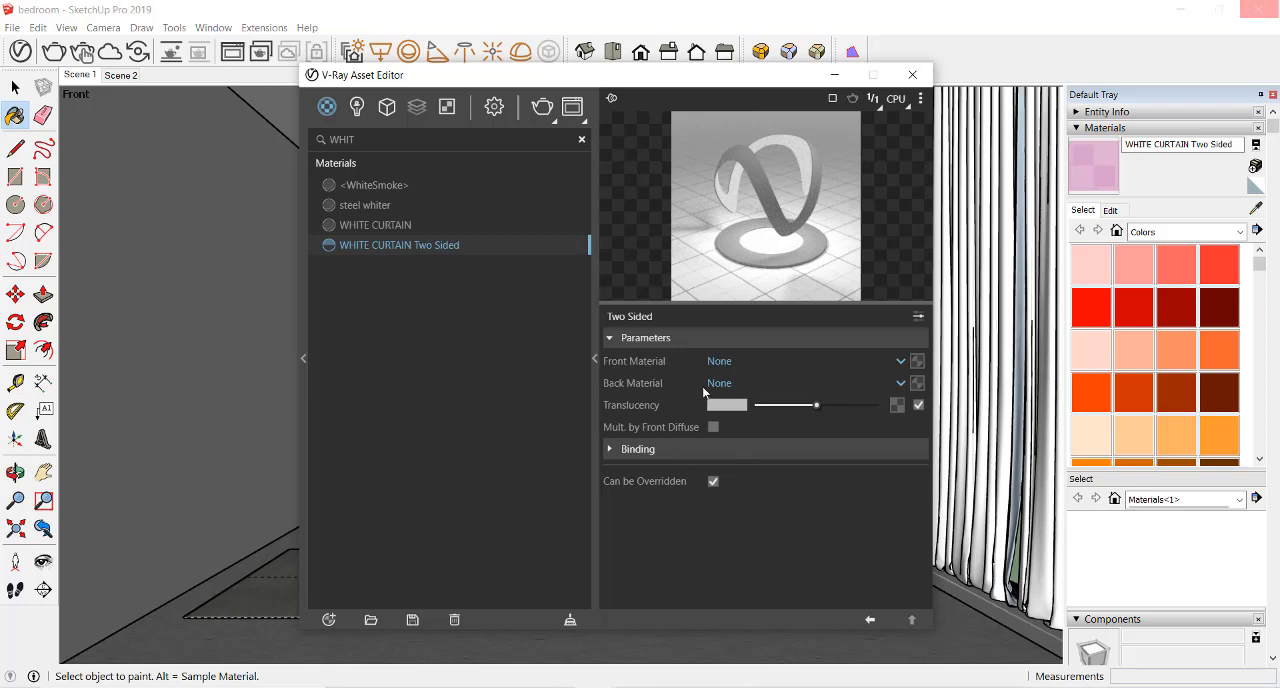
Assign WHITE CURTAIN as both the front and back material of WHITE CURTAIN Two Sided
{"action": "left_click", "coordinate": [724, 362]}
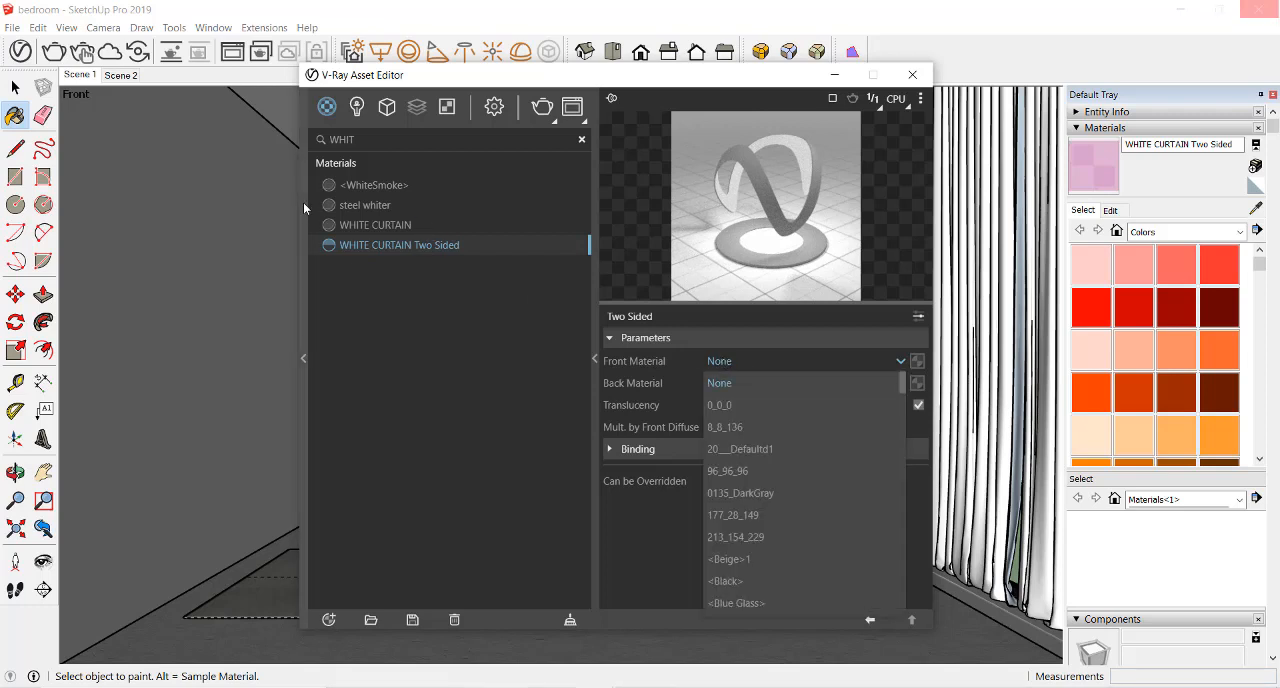
{"action": "scroll", "coordinate": [768, 468], "scroll_direction": "down", "scroll_amount": 15}
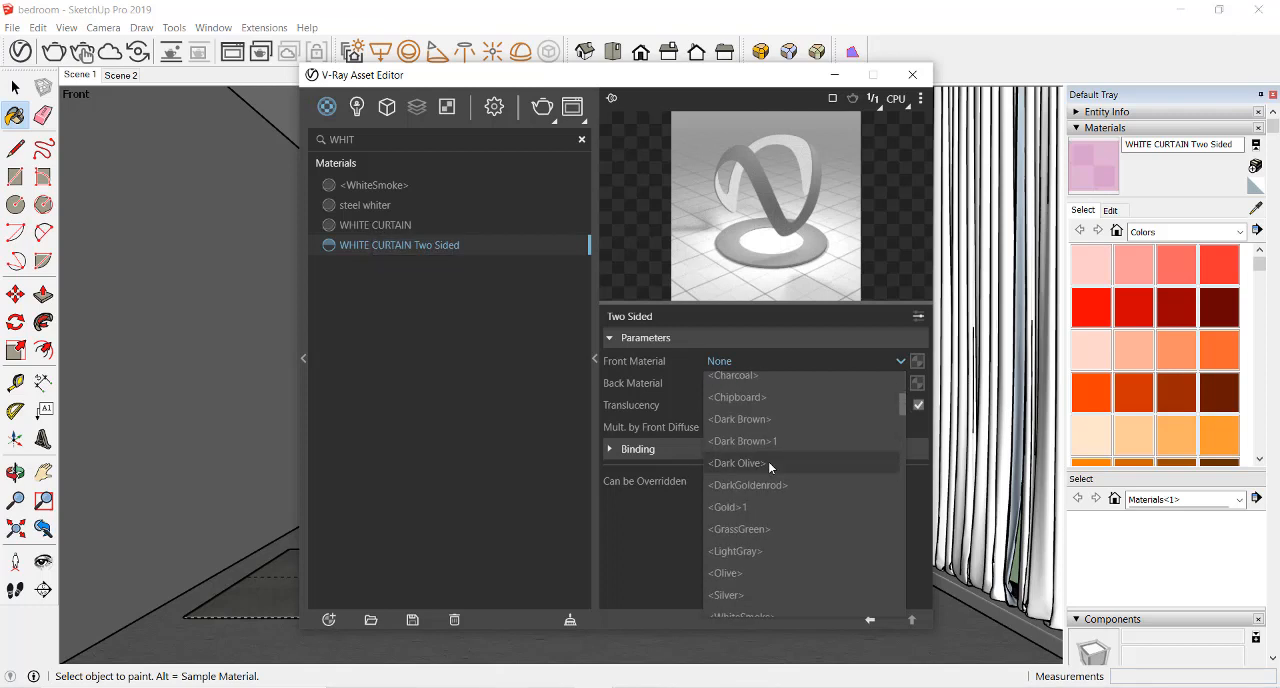
{"action": "scroll", "coordinate": [764, 458], "scroll_direction": "down", "scroll_amount": 20}
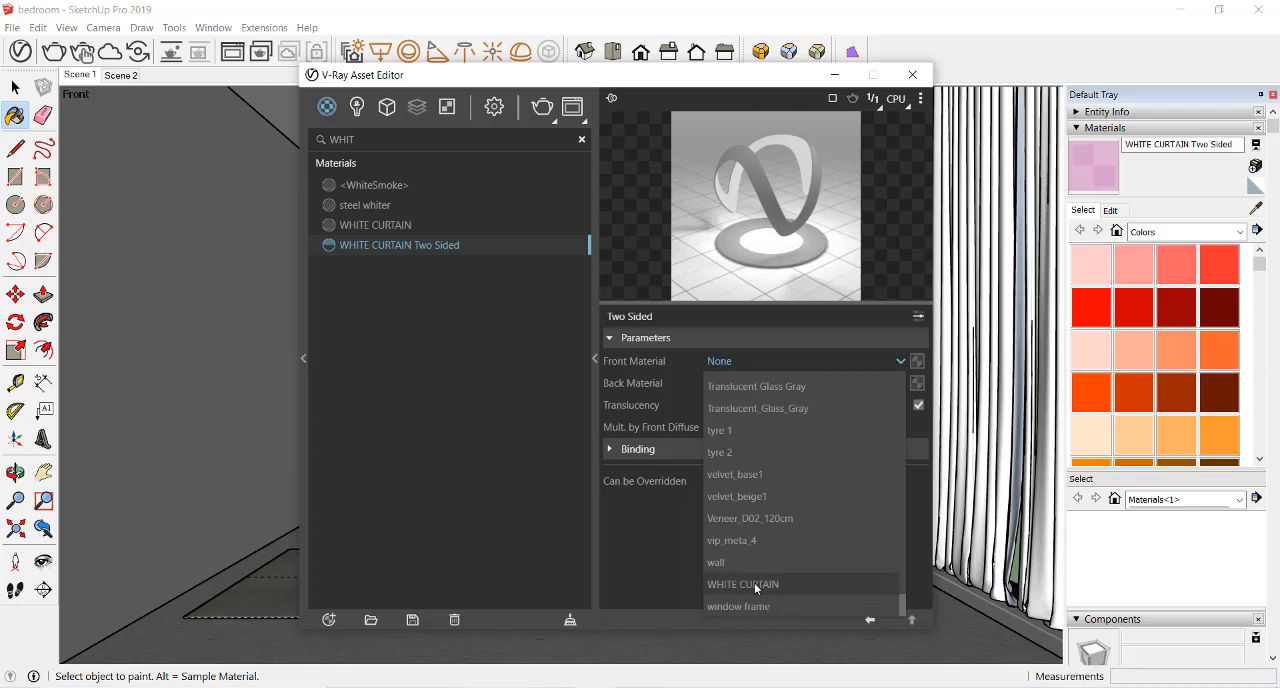
{"action": "left_click", "coordinate": [754, 584]}
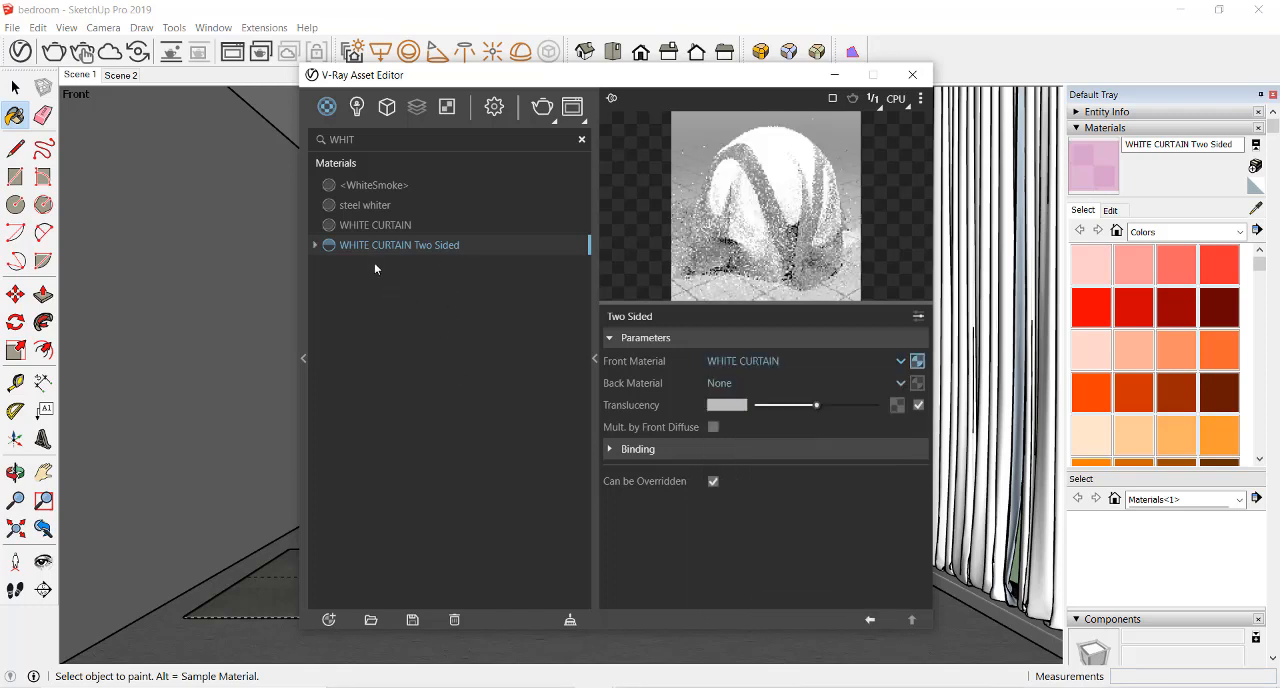
{"action": "left_click", "coordinate": [735, 385]}
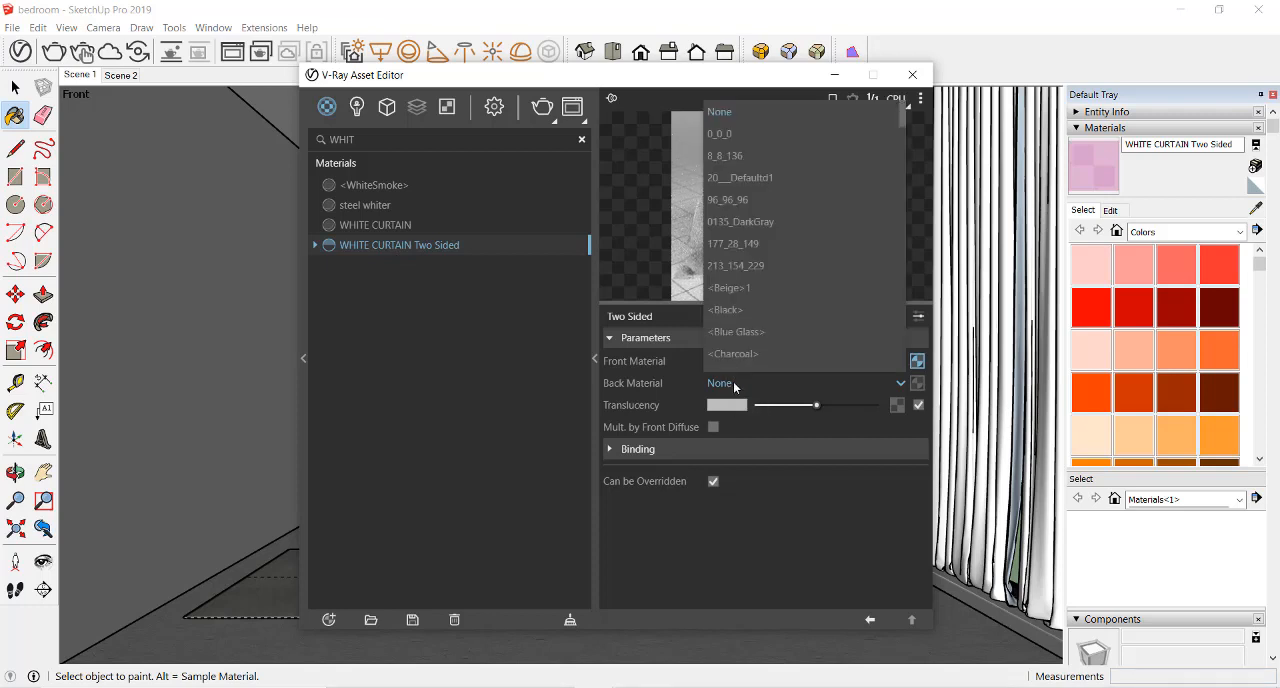
{"action": "scroll", "coordinate": [745, 270], "scroll_direction": "down", "scroll_amount": 15}
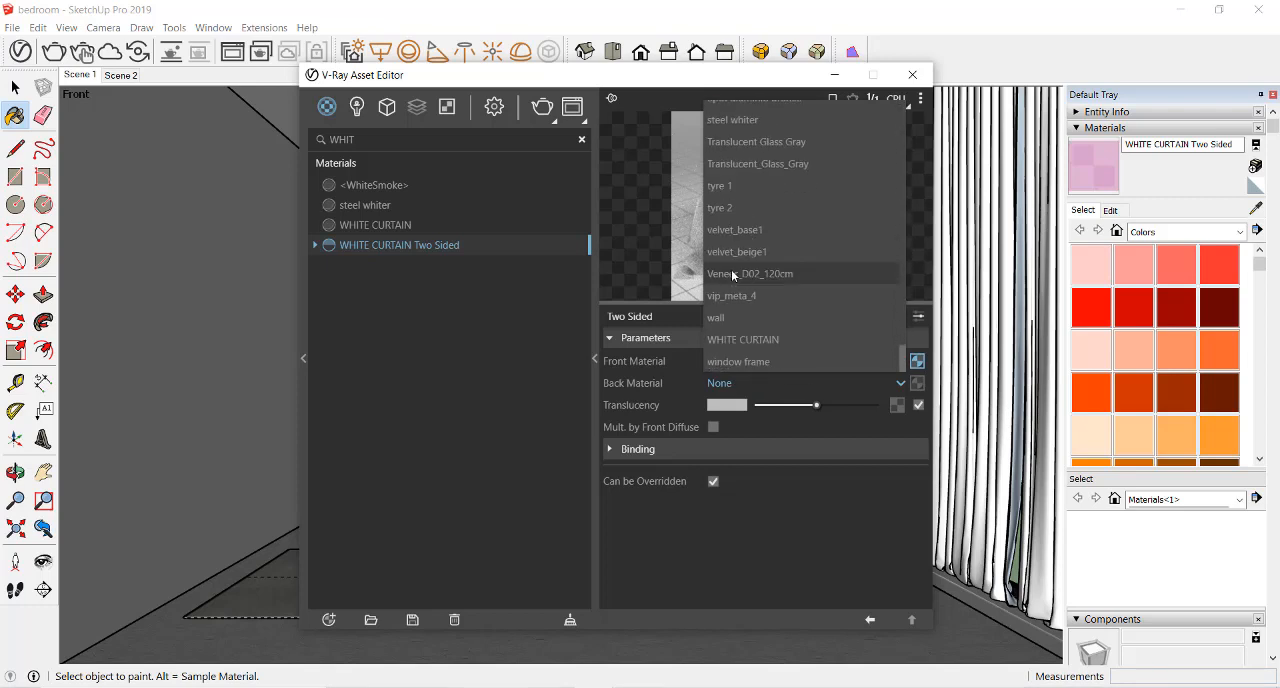
{"action": "left_click", "coordinate": [752, 339]}
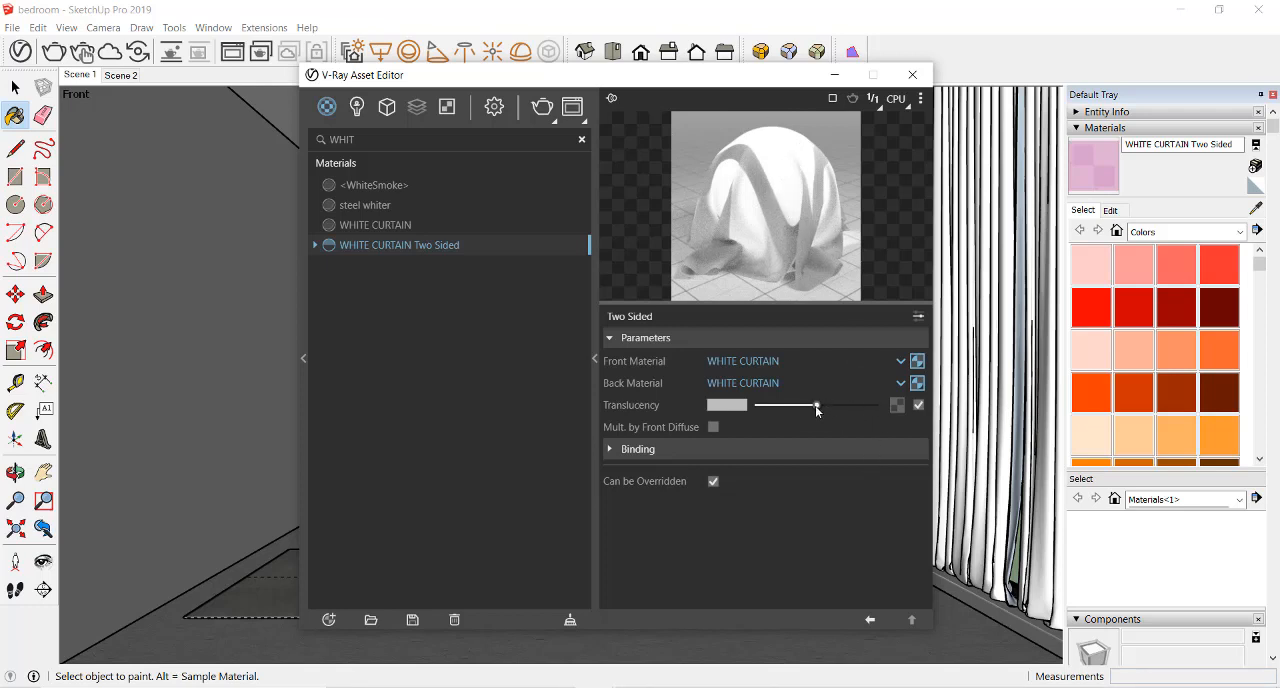
Try the two-sided material's translucency at black and return it to mid-range light grey
{"action": "left_click_drag", "start_coordinate": [815, 405], "coordinate": [736, 408]}
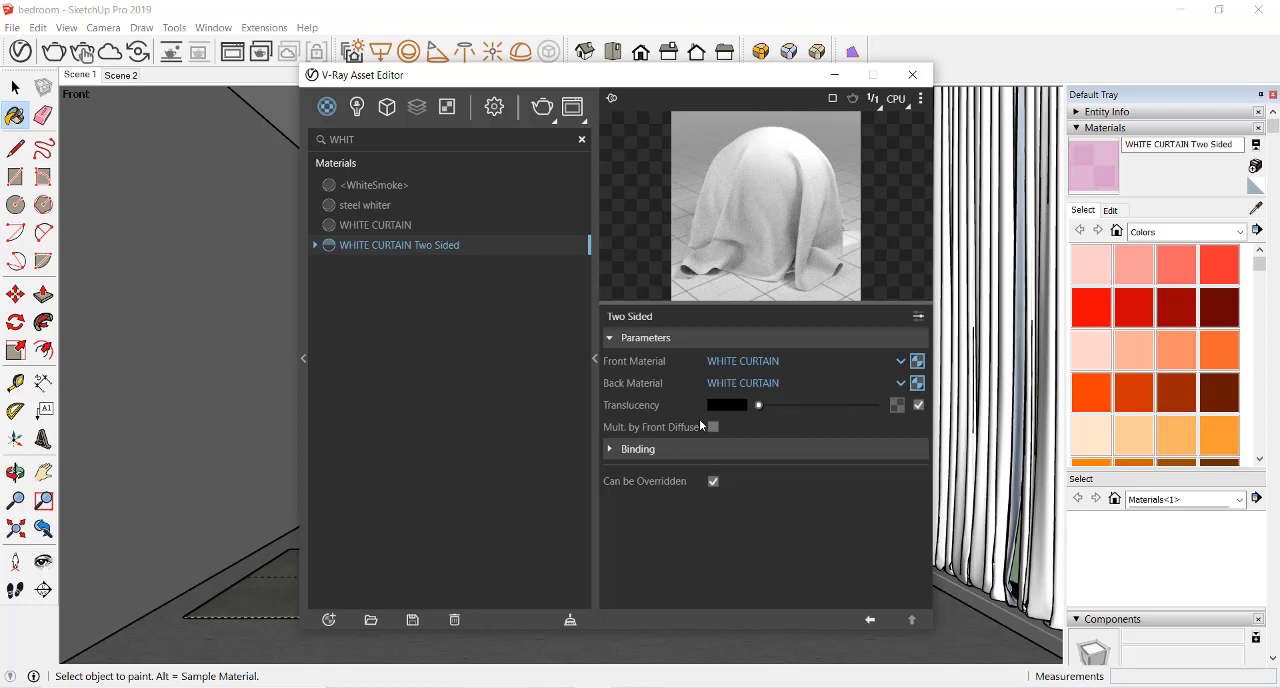
{"action": "left_click_drag", "start_coordinate": [760, 406], "coordinate": [819, 406]}
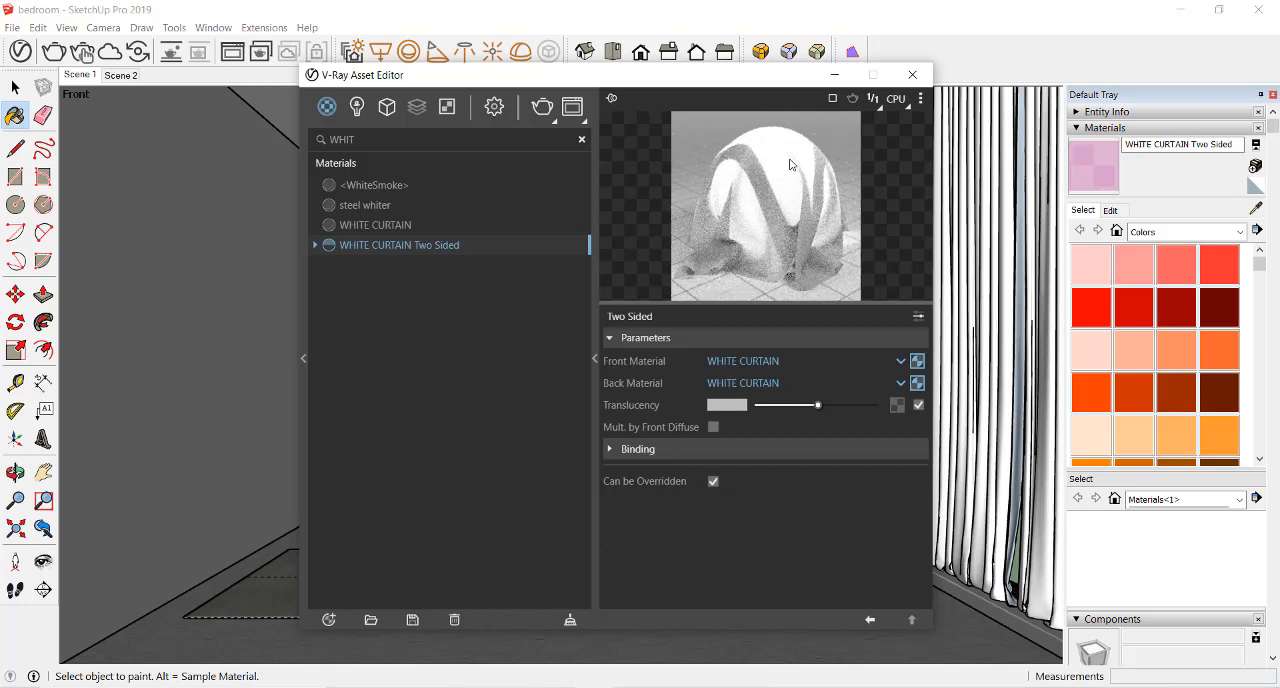
Minimize the asset editor, open the curtain's nested groups and select all of its connected geometry
{"action": "left_click", "coordinate": [836, 78]}
{"action": "key", "text": "space"}
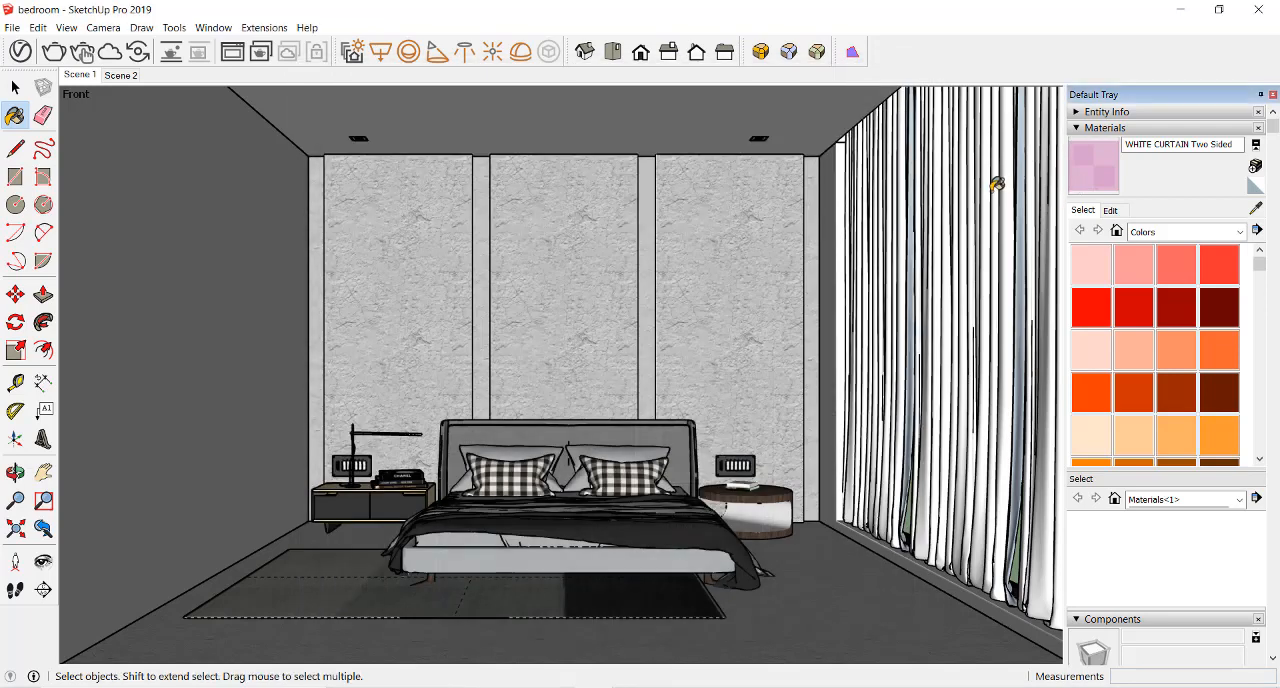
{"action": "left_click", "coordinate": [990, 193]}
{"action": "double_click", "coordinate": [990, 193]}
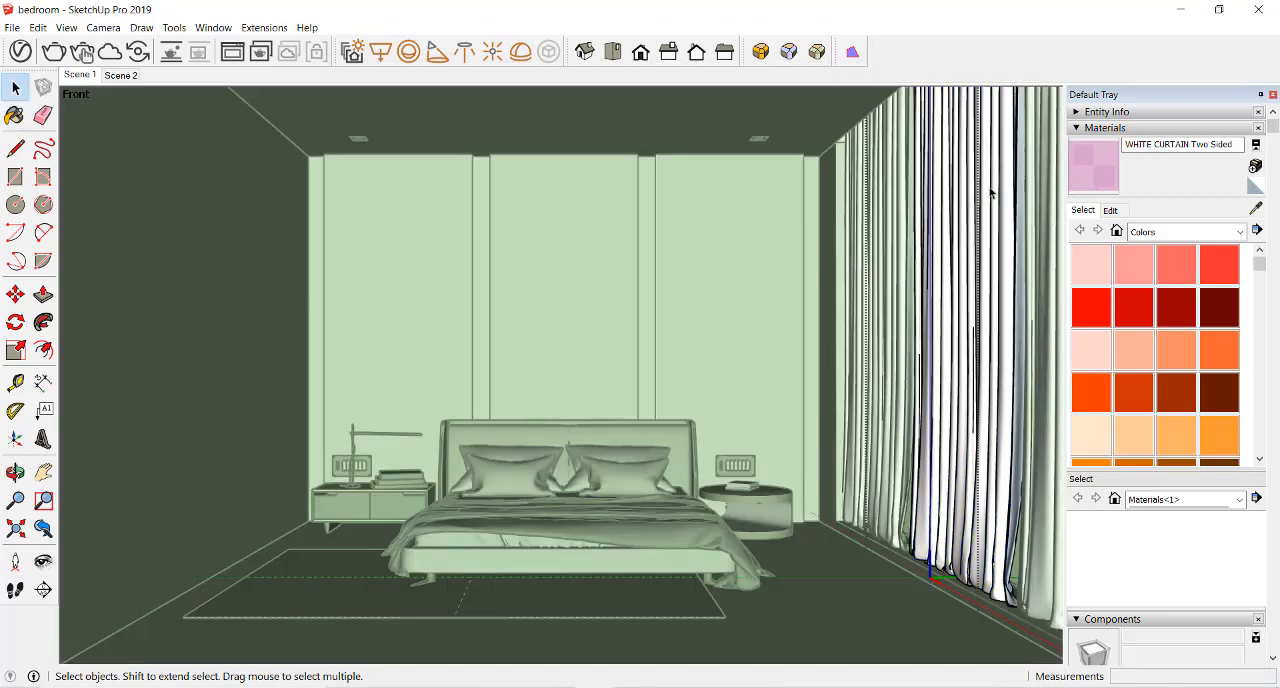
{"action": "double_click", "coordinate": [990, 193]}
{"action": "left_click", "coordinate": [990, 193]}
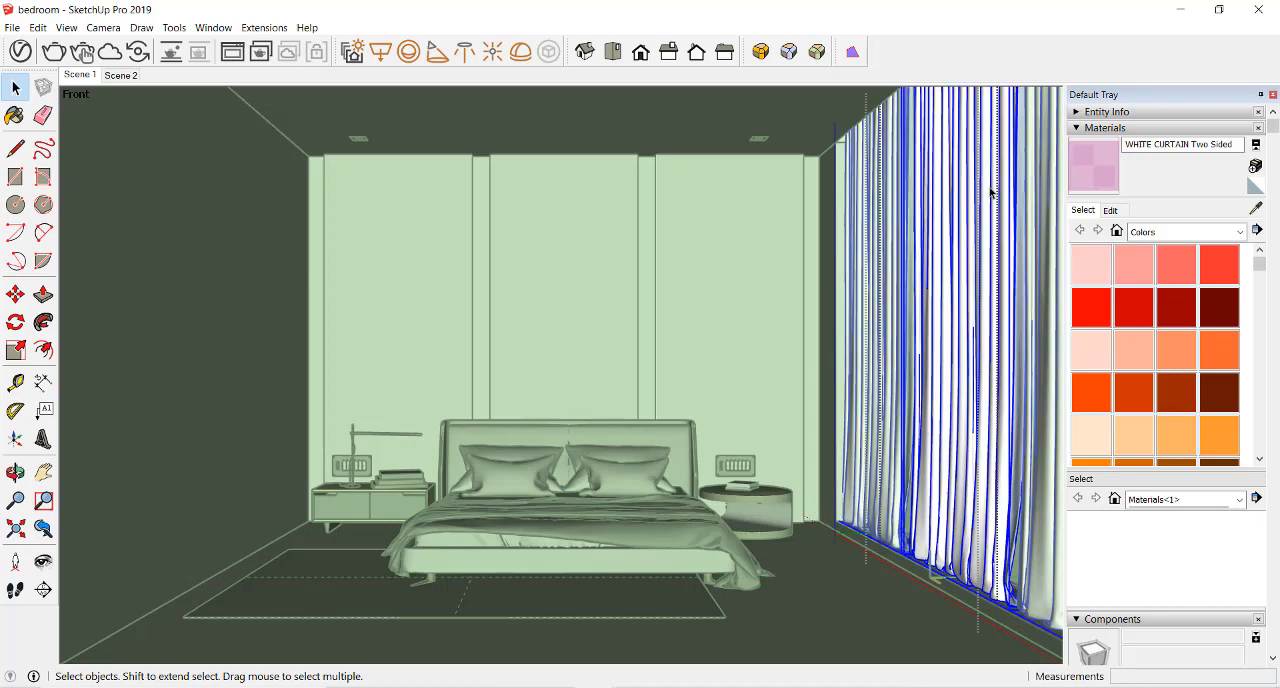
{"action": "double_click", "coordinate": [990, 193]}
{"action": "left_click", "coordinate": [990, 193]}
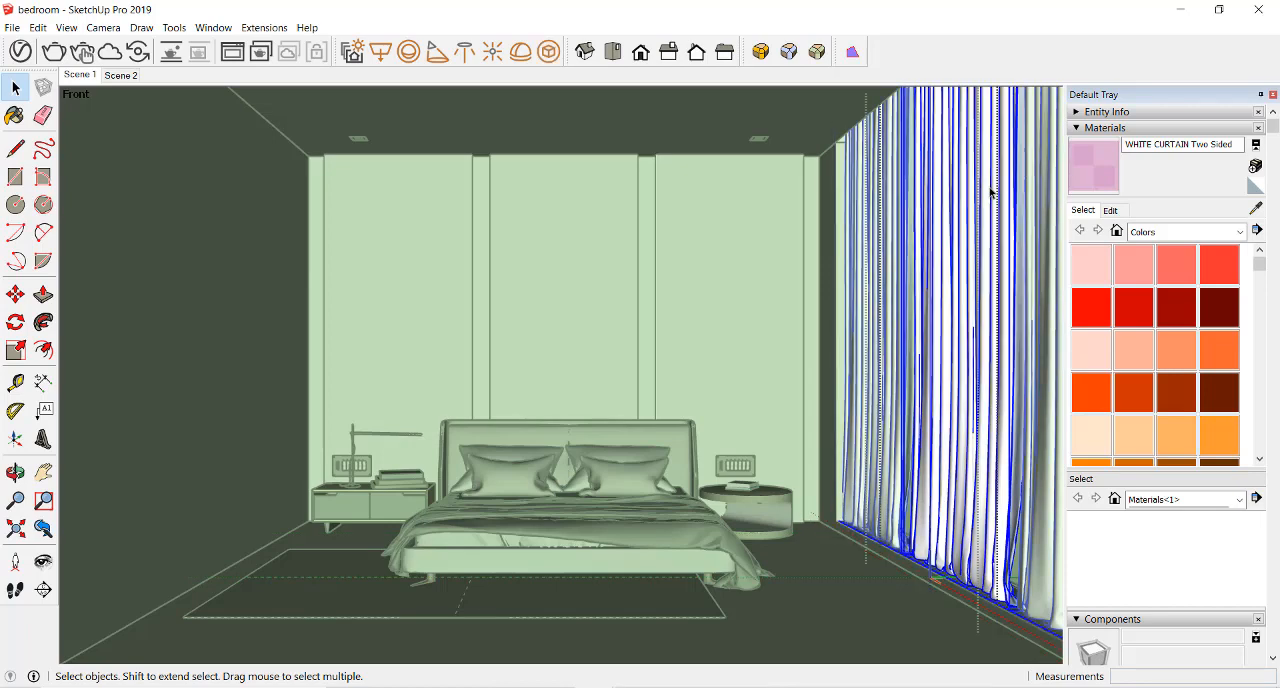
{"action": "double_click", "coordinate": [990, 193]}
{"action": "left_click", "coordinate": [1004, 193]}
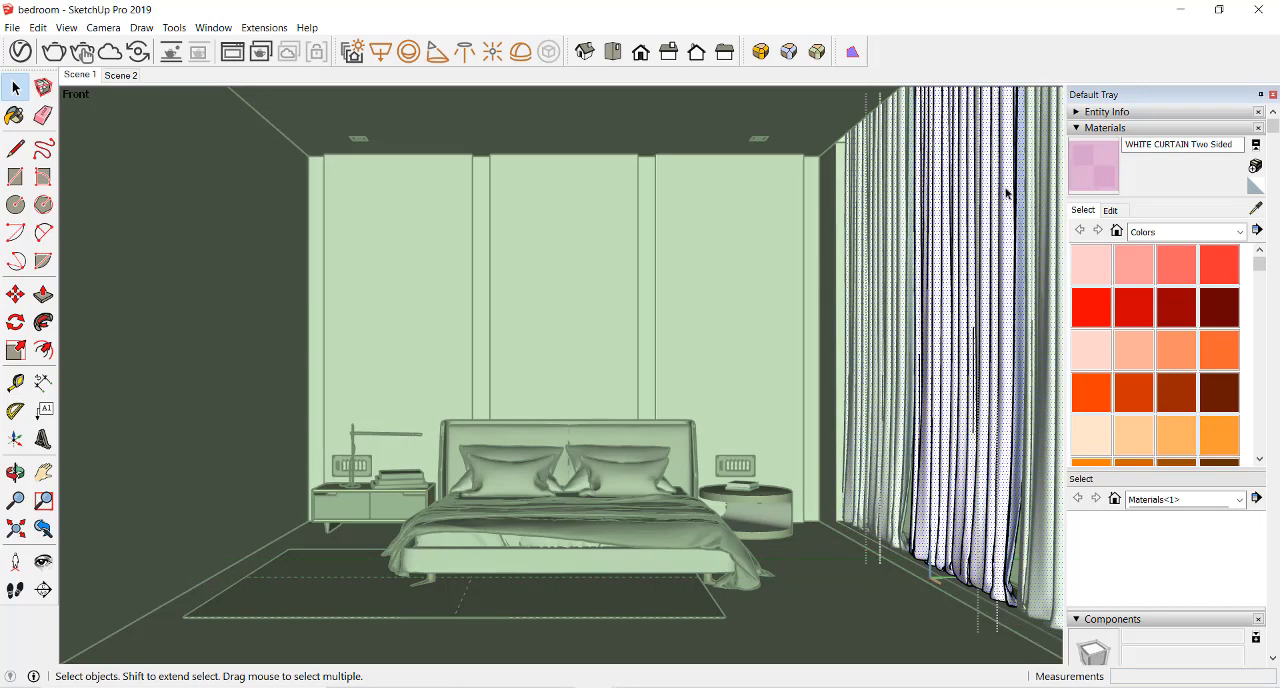
{"action": "triple_click", "coordinate": [1007, 193]}
Paint the selected curtain geometry with WHITE CURTAIN Two Sided and leave the curtain group
{"action": "key", "text": "b"}
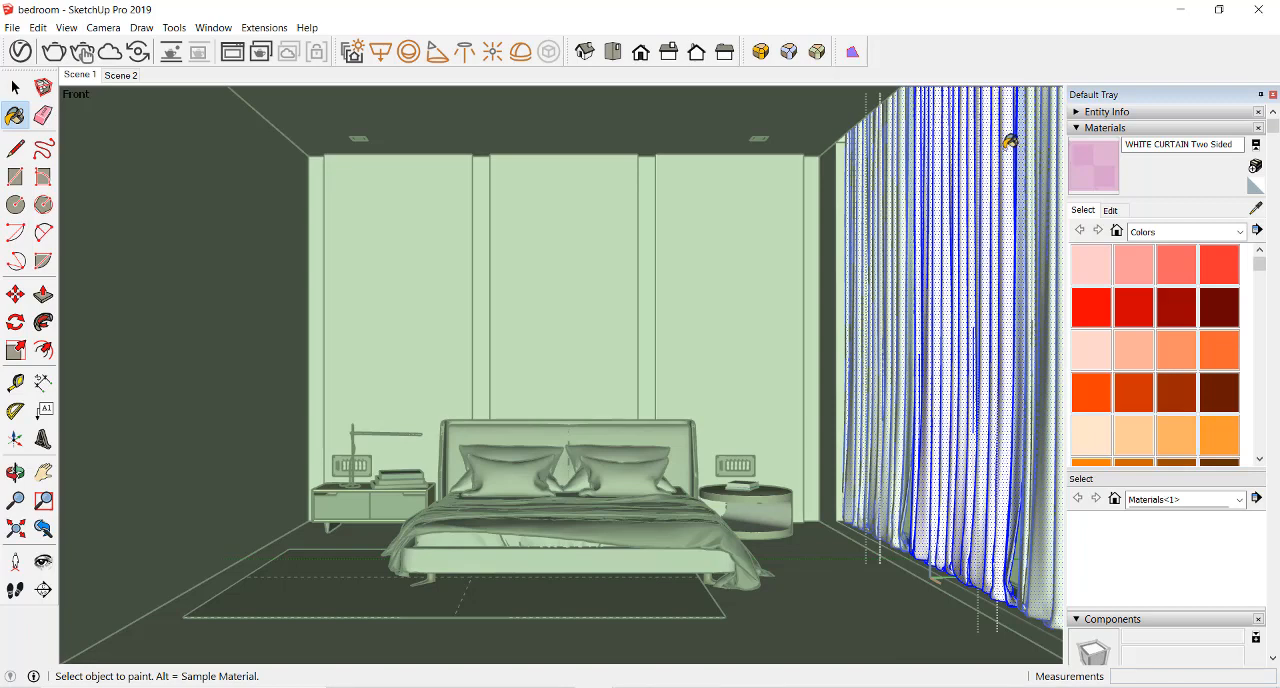
{"action": "left_click", "coordinate": [1008, 146]}
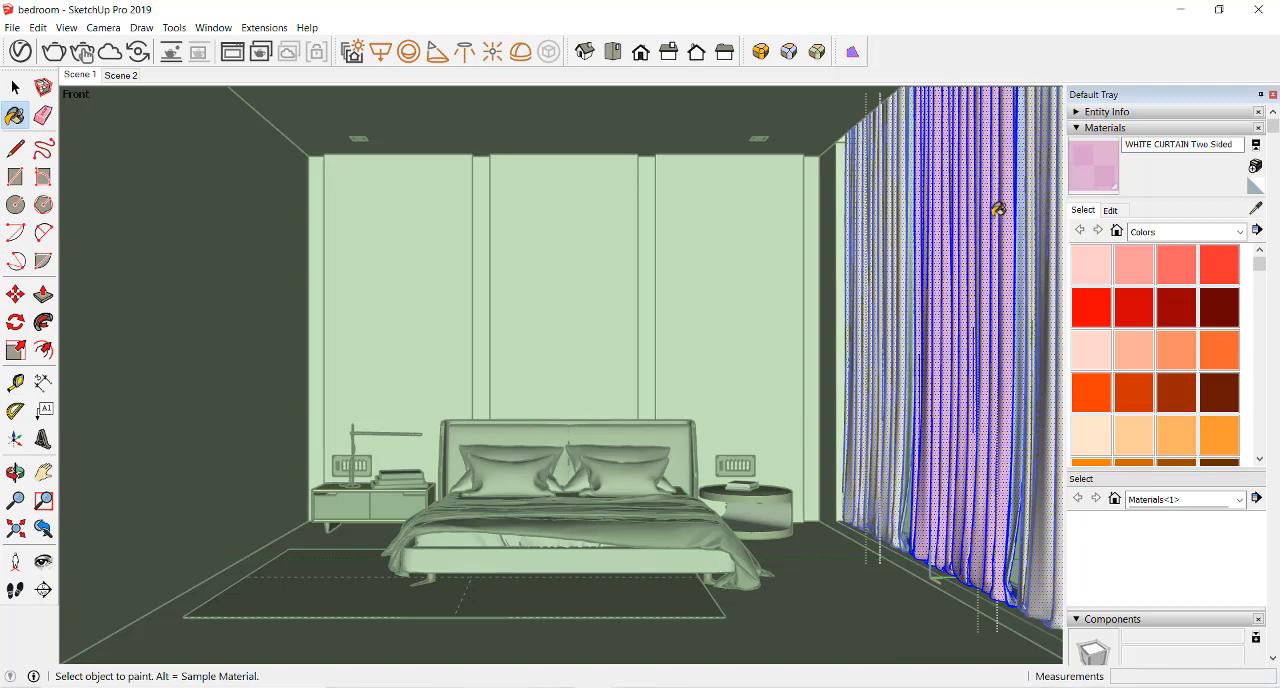
{"action": "left_click", "coordinate": [16, 87]}
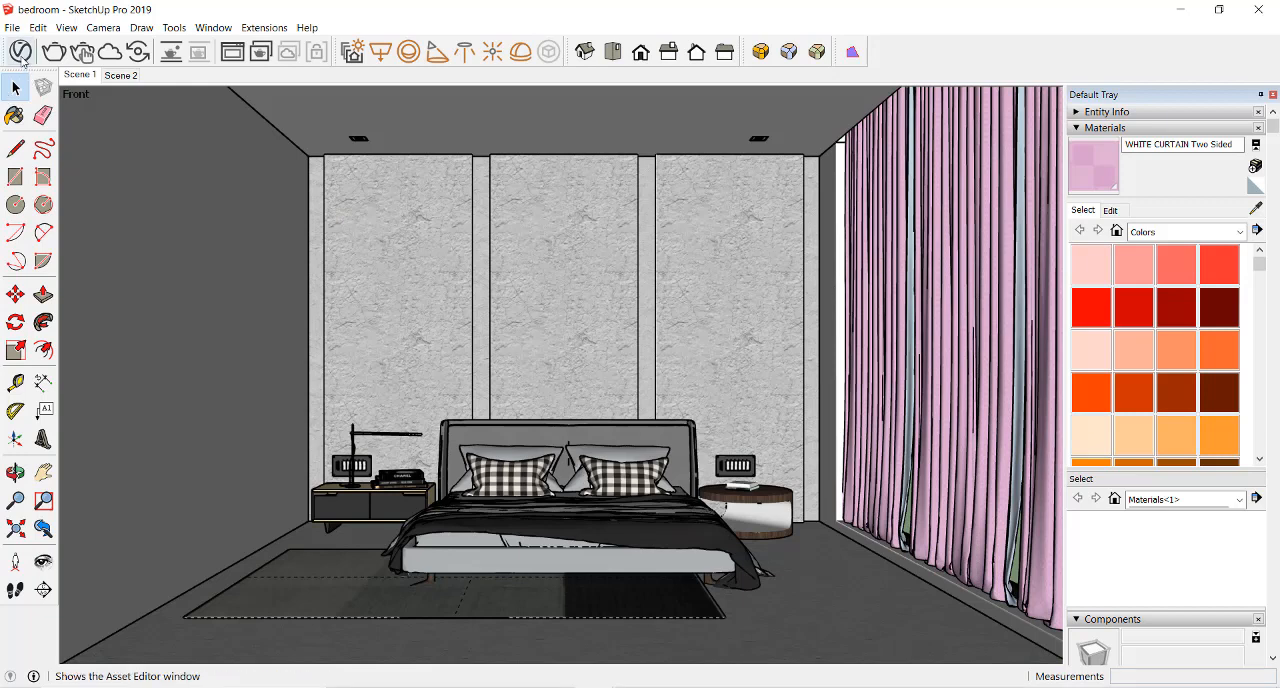
Open the V-Ray frame buffer from the render settings, save the current image to the render history and minimize the buffer
{"action": "left_click", "coordinate": [21, 53]}
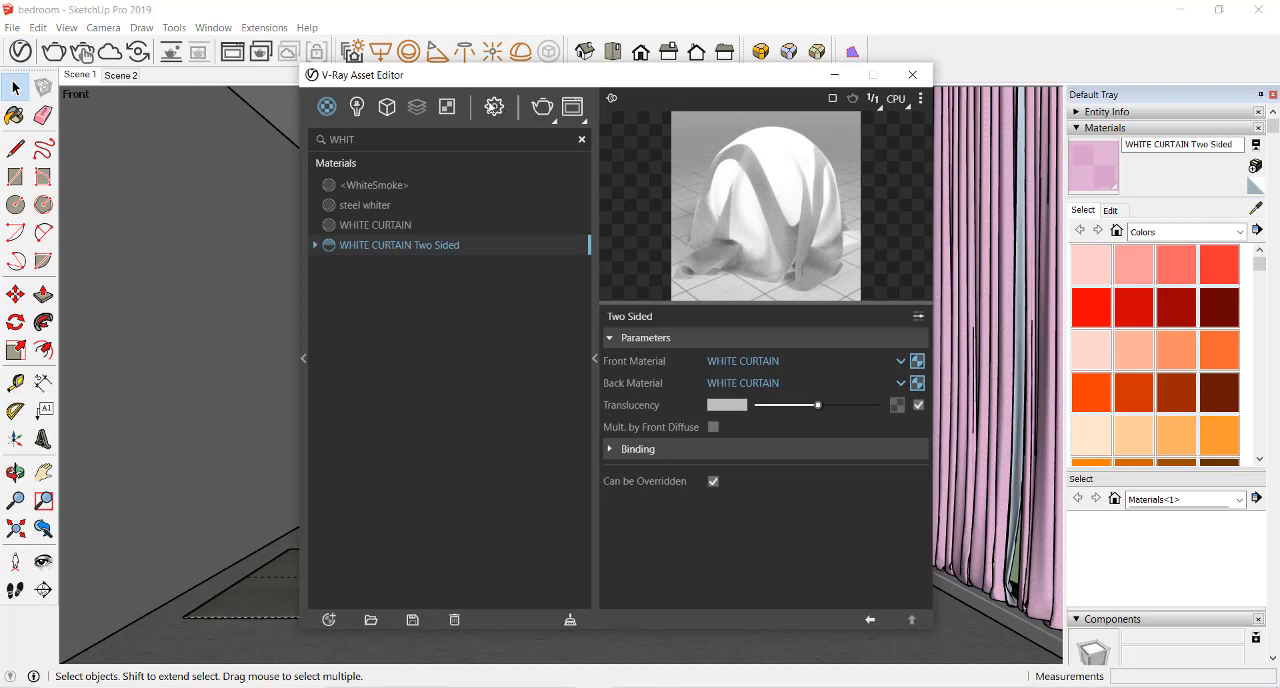
{"action": "left_click", "coordinate": [494, 110]}
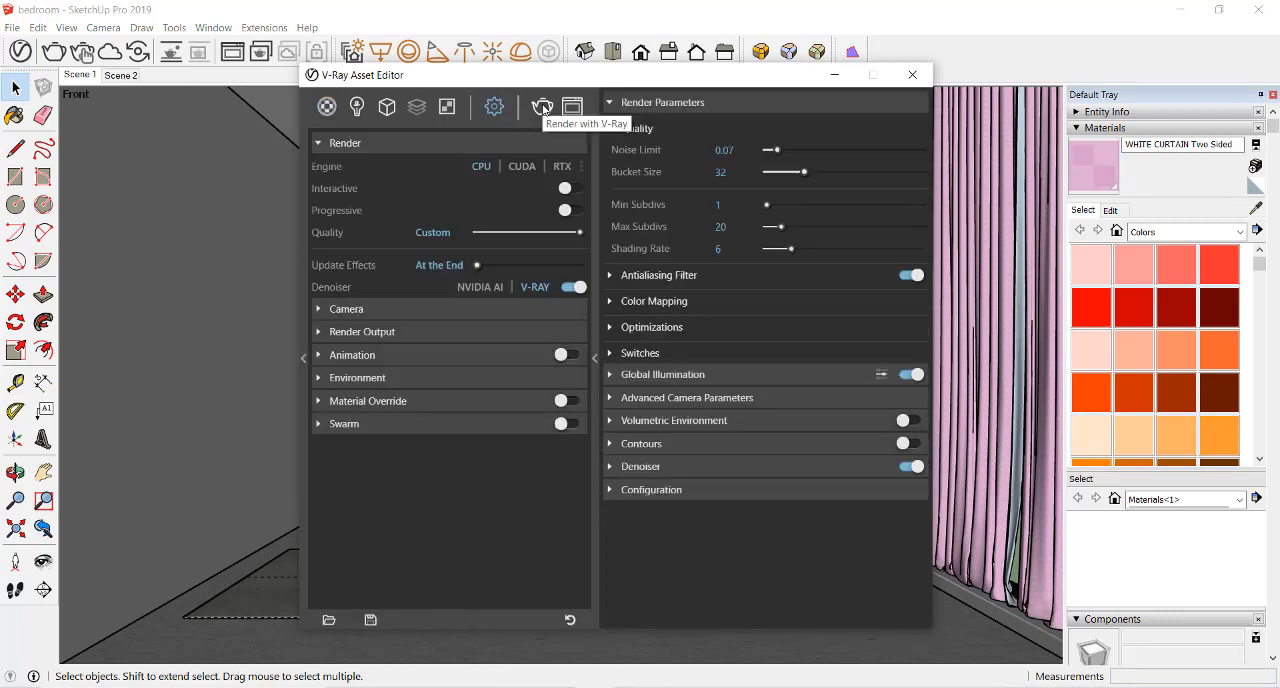
{"action": "left_click", "coordinate": [578, 104]}
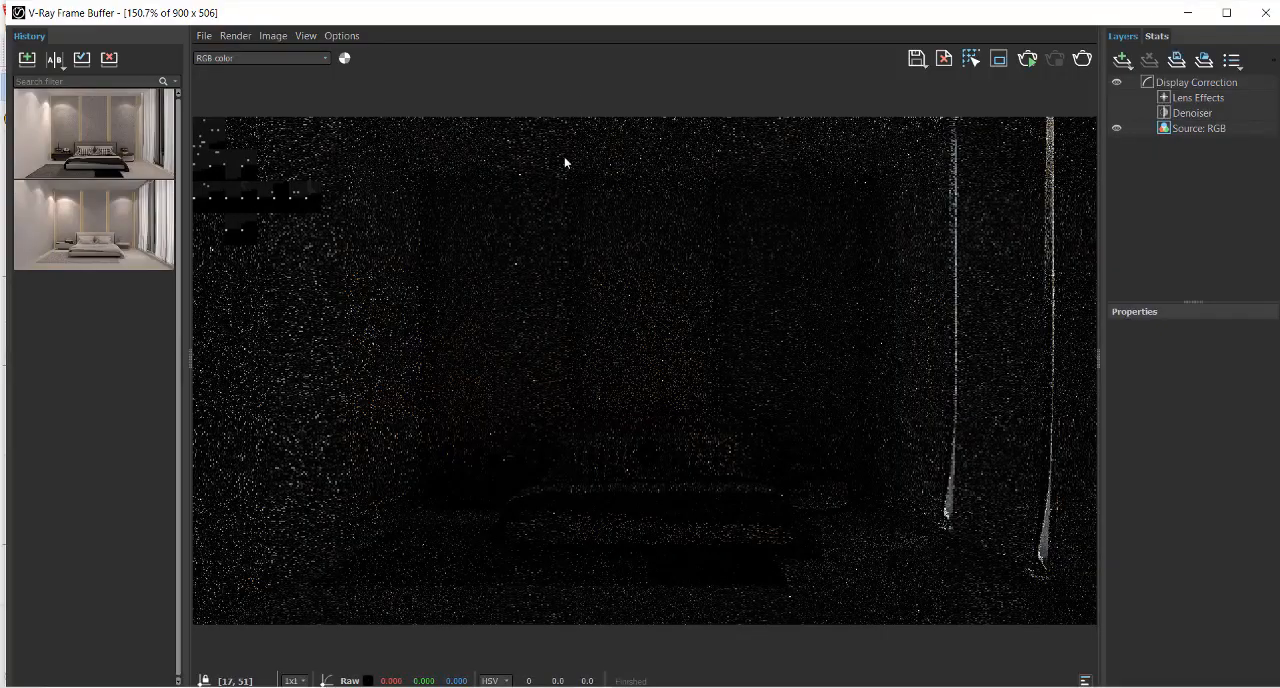
{"action": "left_click", "coordinate": [30, 64]}
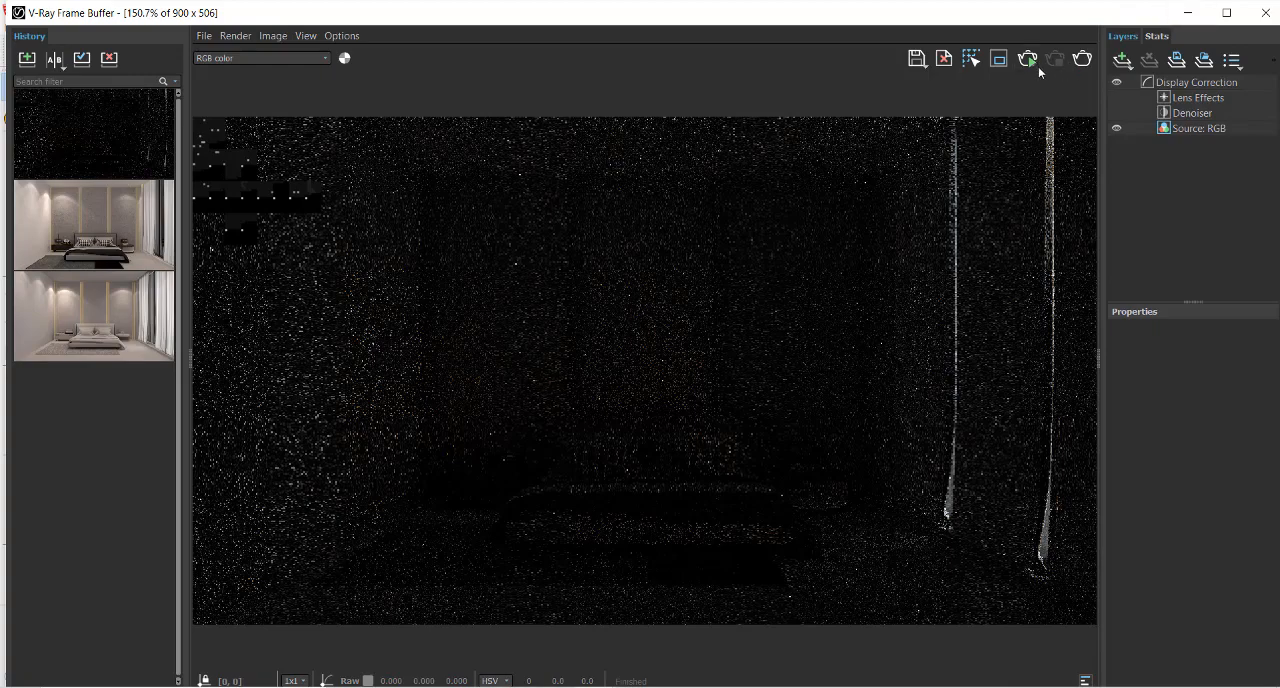
{"action": "left_click", "coordinate": [1200, 15]}
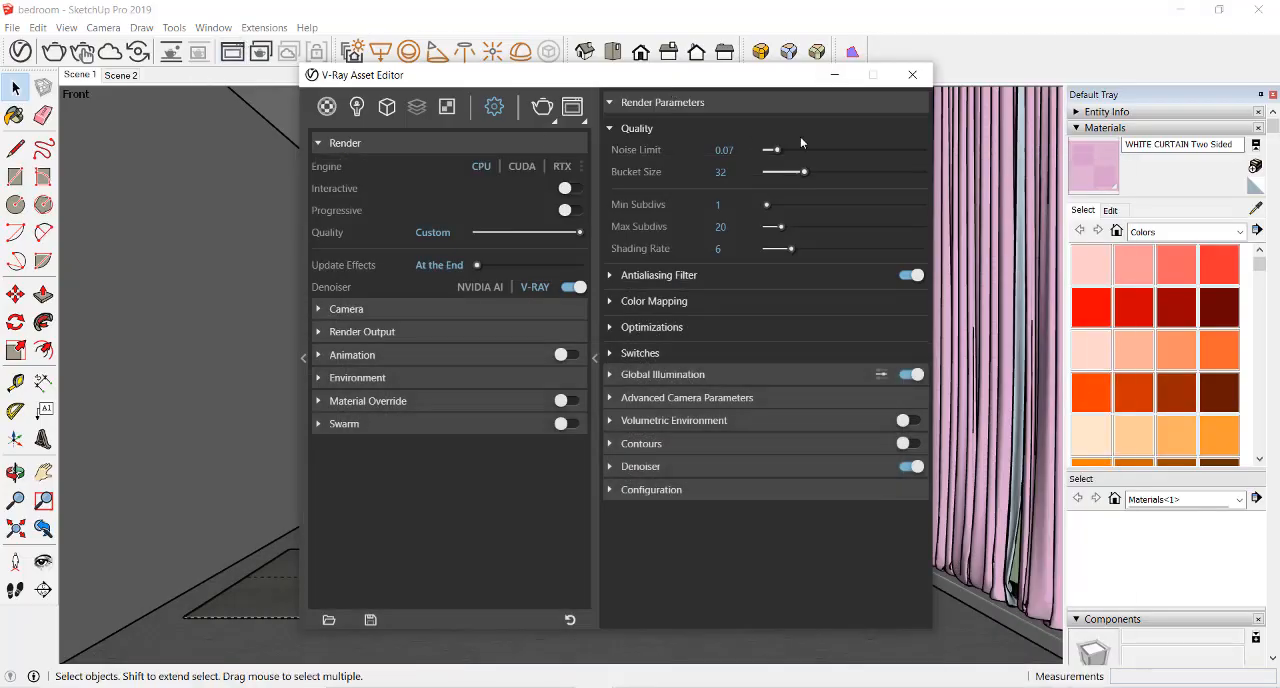
Render the bedroom scene, restrict the render to a region of about 211 × 506 pixels over the curtains, and stop it
{"action": "left_click", "coordinate": [562, 113]}
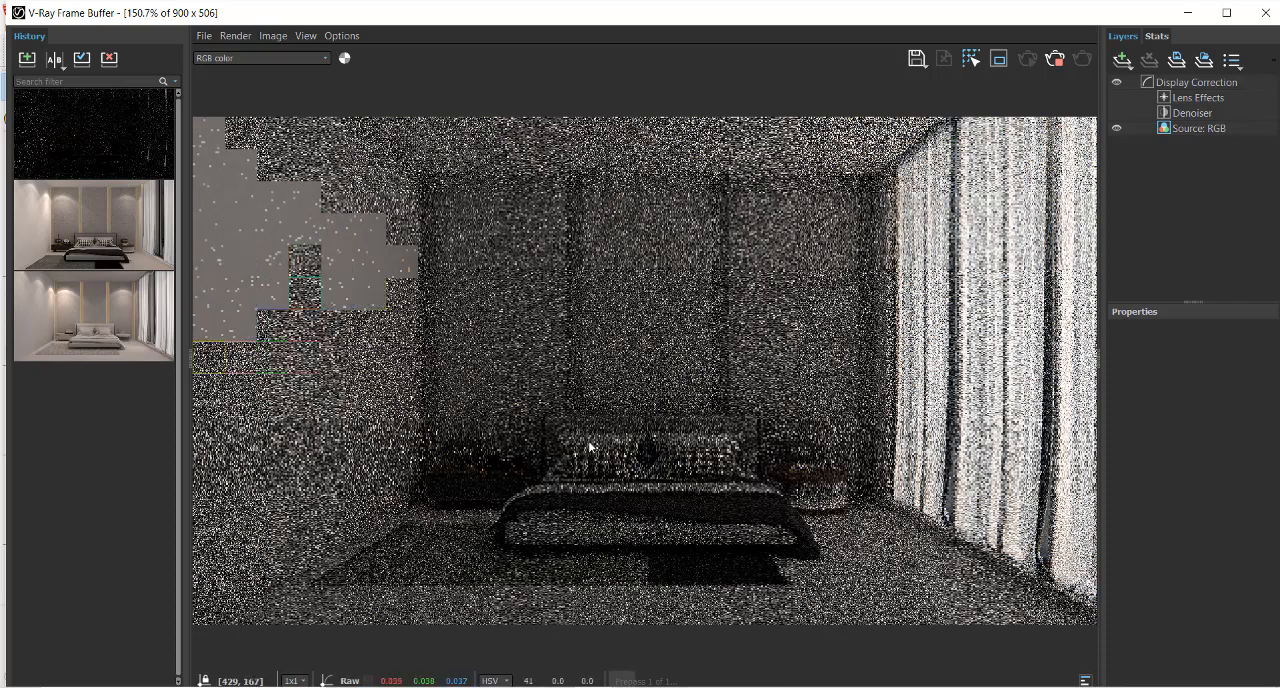
{"action": "left_click", "coordinate": [1056, 58]}
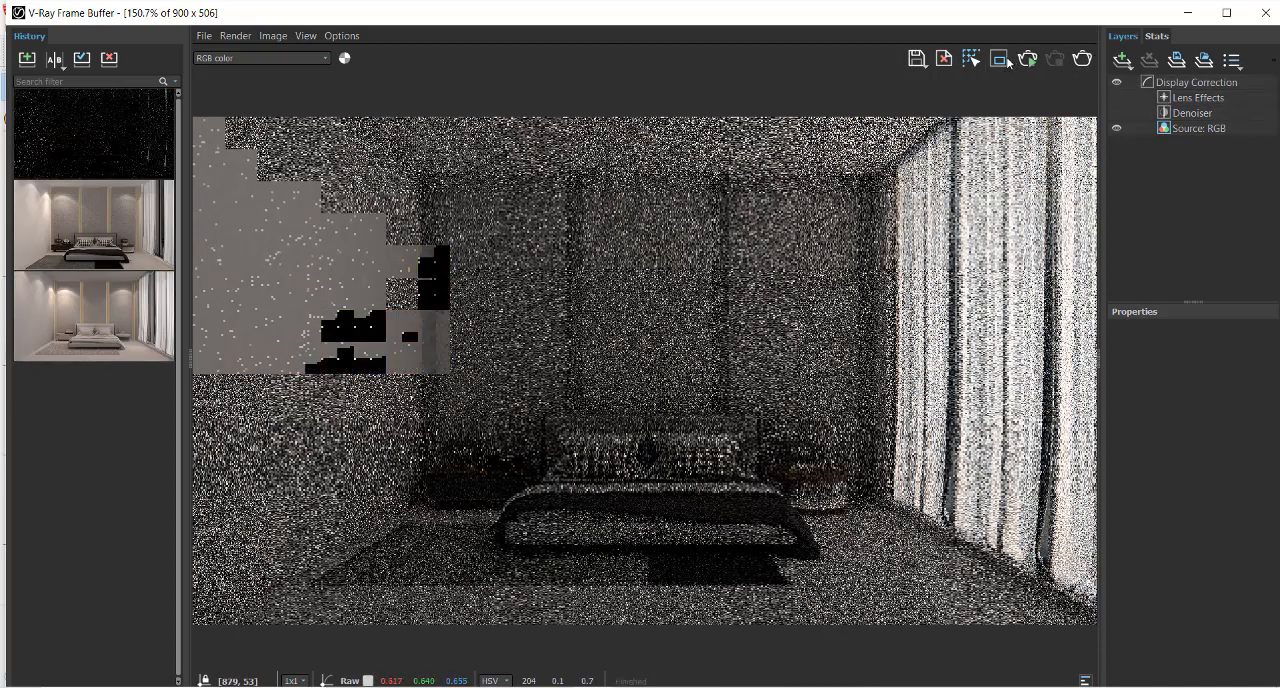
{"action": "left_click_drag", "start_coordinate": [884, 108], "coordinate": [1108, 633]}
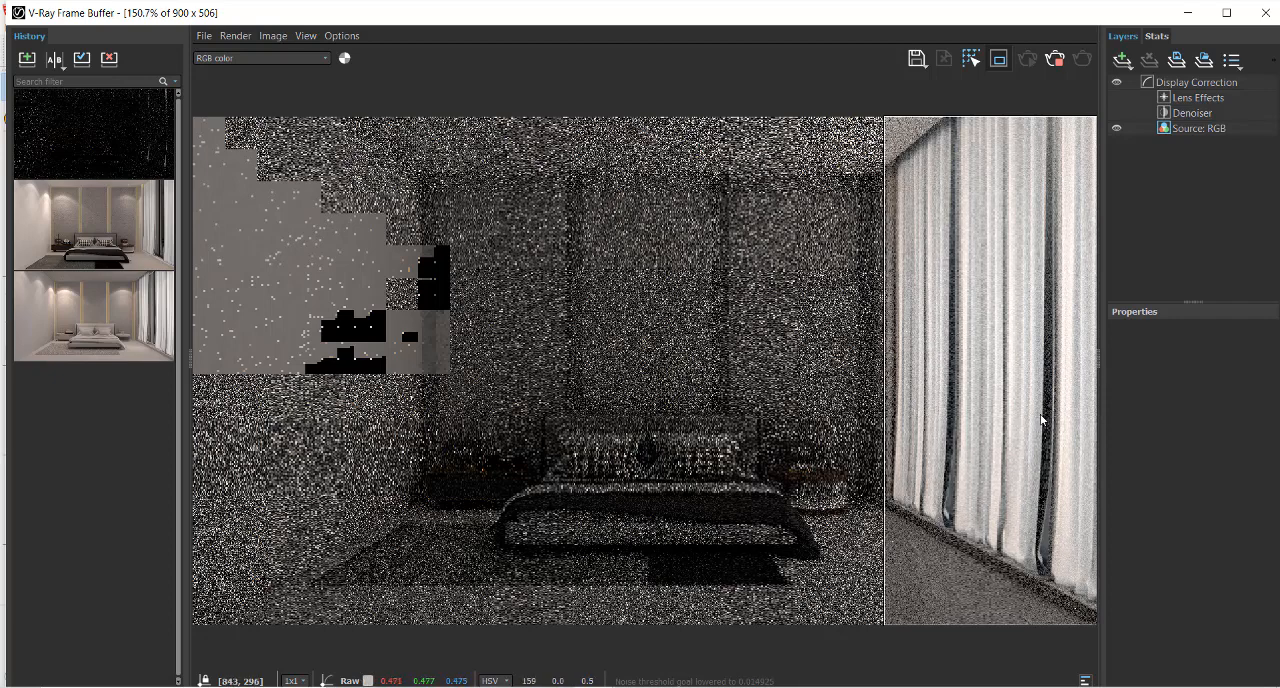
{"action": "scroll", "coordinate": [1033, 375], "scroll_direction": "up", "scroll_amount": 1}
{"action": "scroll", "coordinate": [943, 371], "scroll_direction": "down", "scroll_amount": 1}
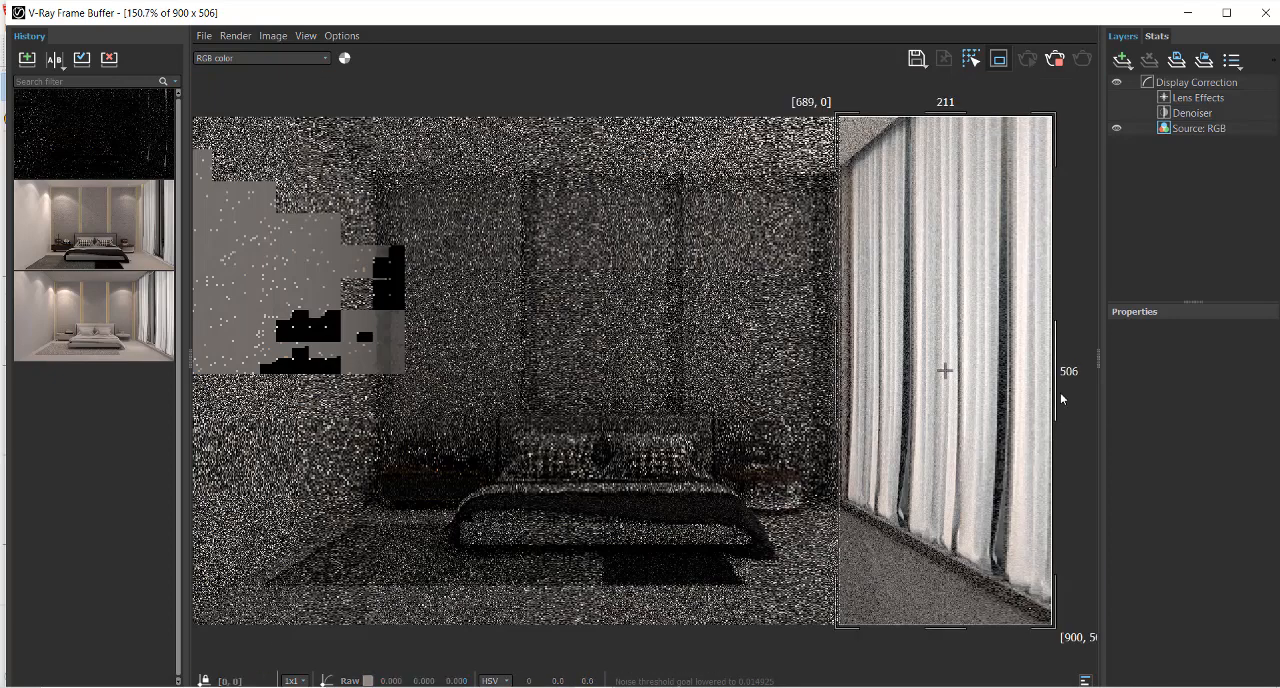
{"action": "scroll", "coordinate": [1000, 395], "scroll_direction": "up", "scroll_amount": 1}
{"action": "scroll", "coordinate": [997, 394], "scroll_direction": "down", "scroll_amount": 1}
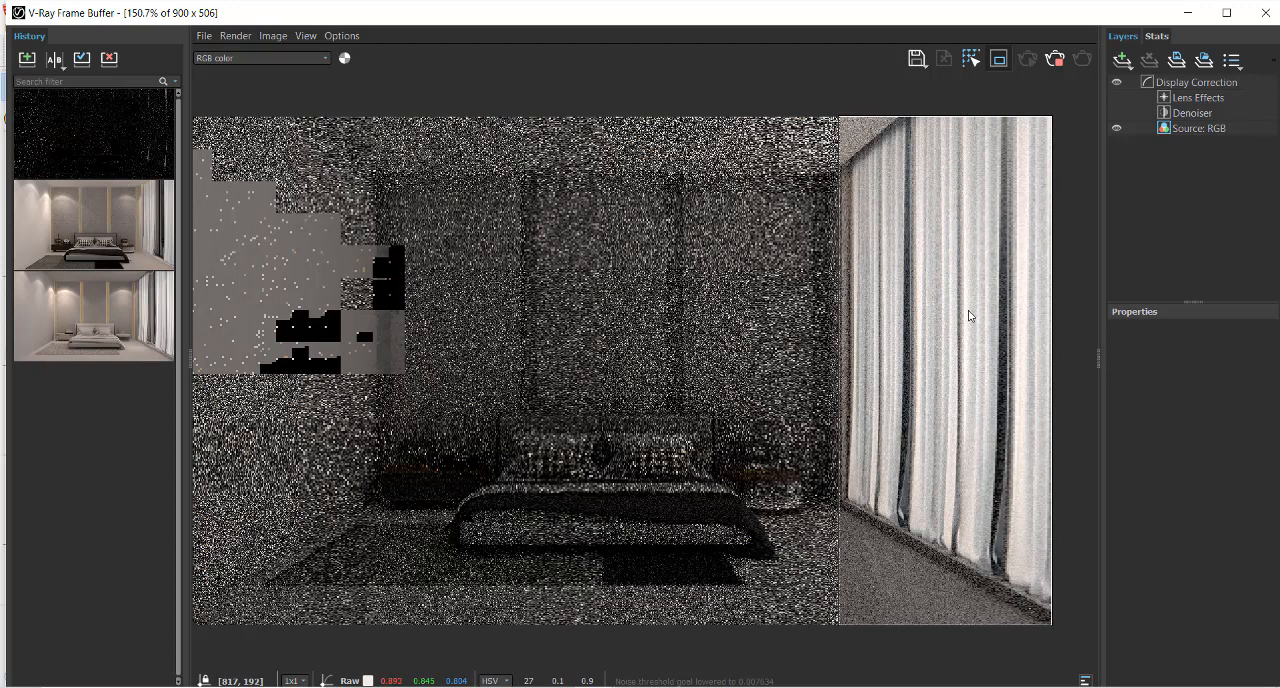
{"action": "left_click", "coordinate": [1057, 64]}
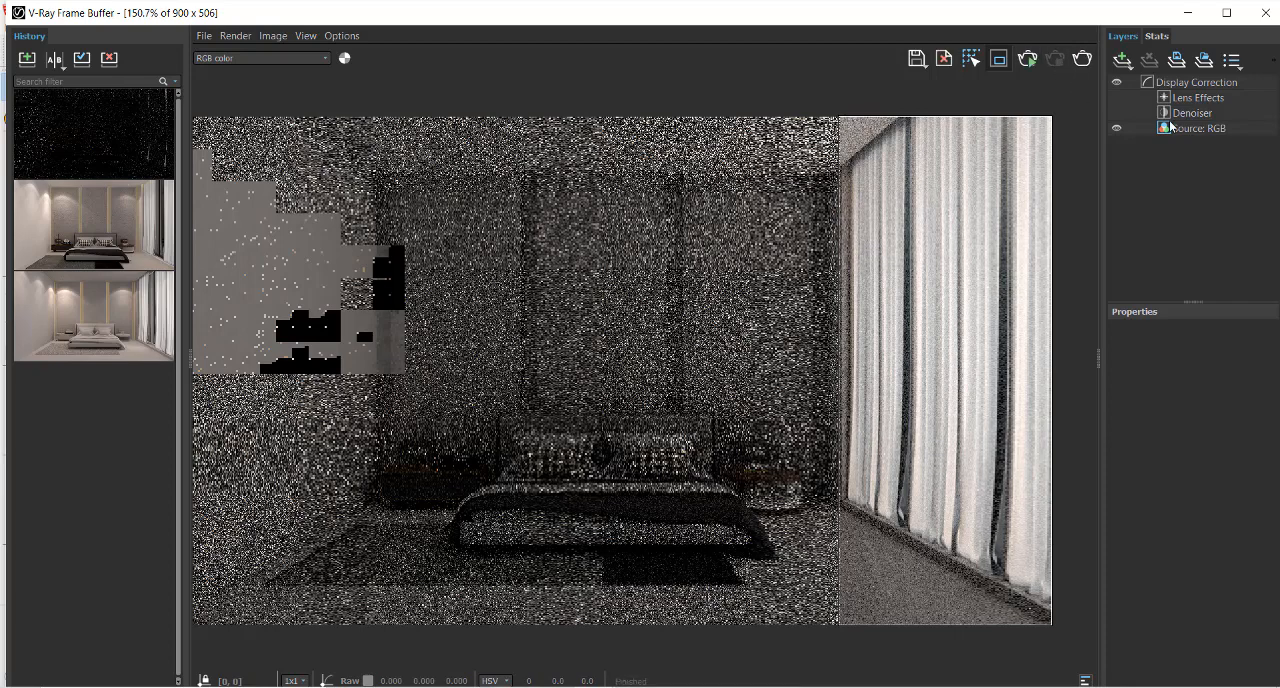
{"action": "left_click", "coordinate": [1191, 16]}
{"action": "left_click", "coordinate": [922, 74]}
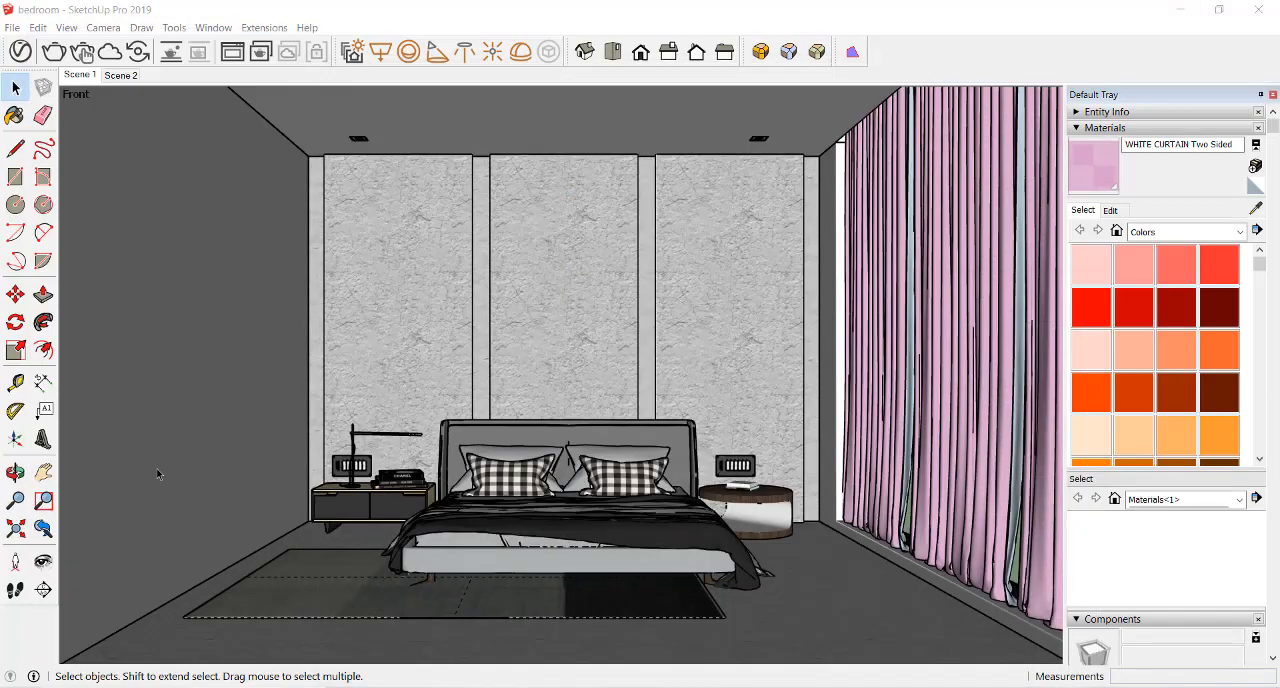
Frame a closer angled view of the curtains beside the bed and add it as a new scene
{"action": "left_click", "coordinate": [15, 472]}
{"action": "left_click_drag", "start_coordinate": [540, 450], "coordinate": [590, 440]}
{"action": "left_click", "coordinate": [43, 472]}
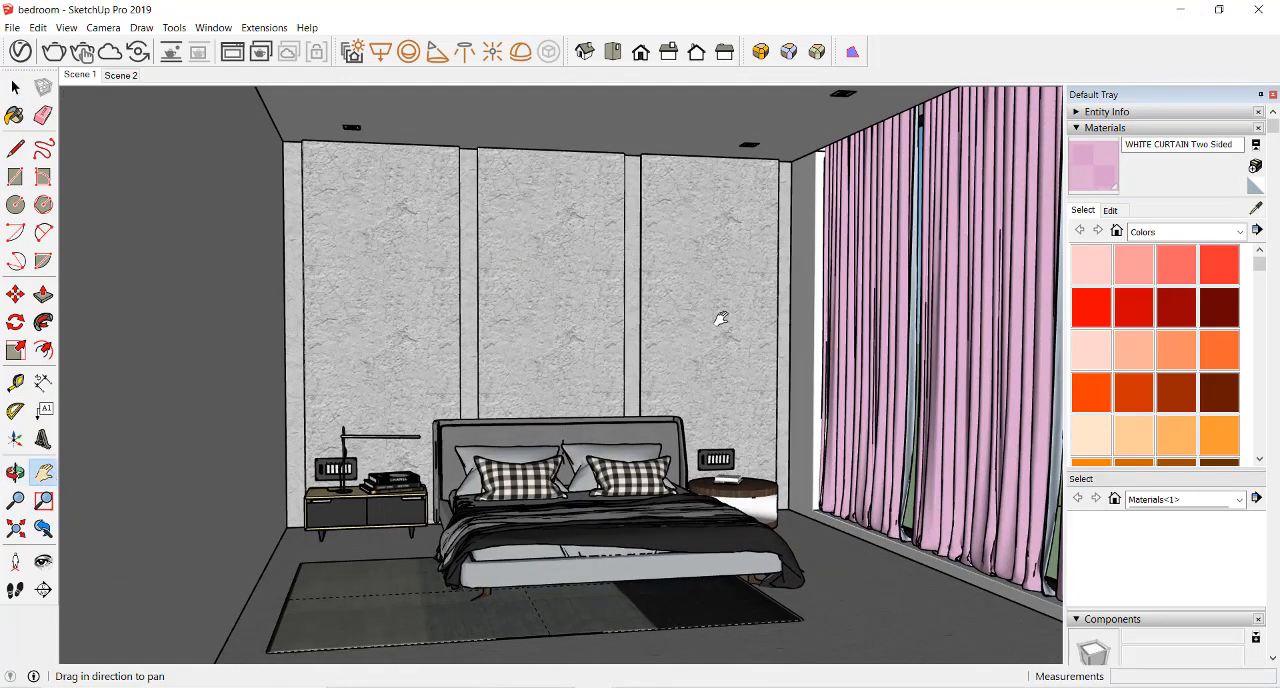
{"action": "left_click_drag", "start_coordinate": [721, 318], "coordinate": [535, 380]}
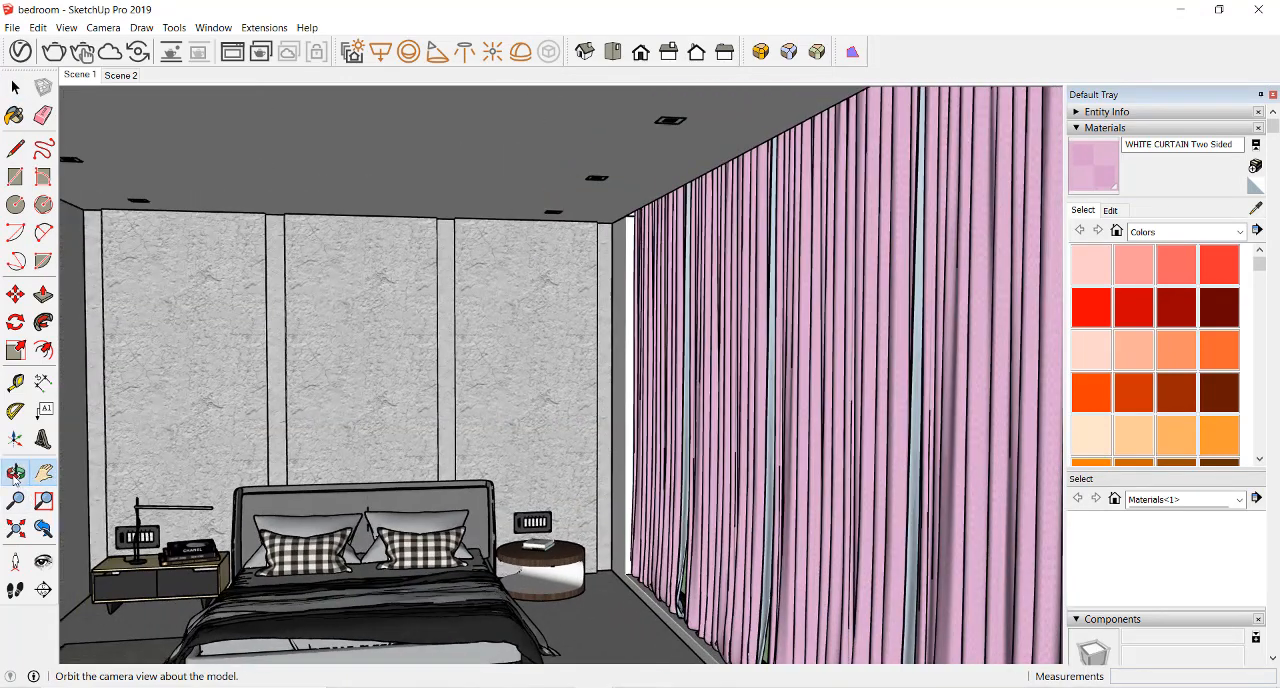
{"action": "left_click", "coordinate": [15, 475]}
{"action": "left_click_drag", "start_coordinate": [586, 449], "coordinate": [583, 415]}
{"action": "left_click", "coordinate": [48, 478]}
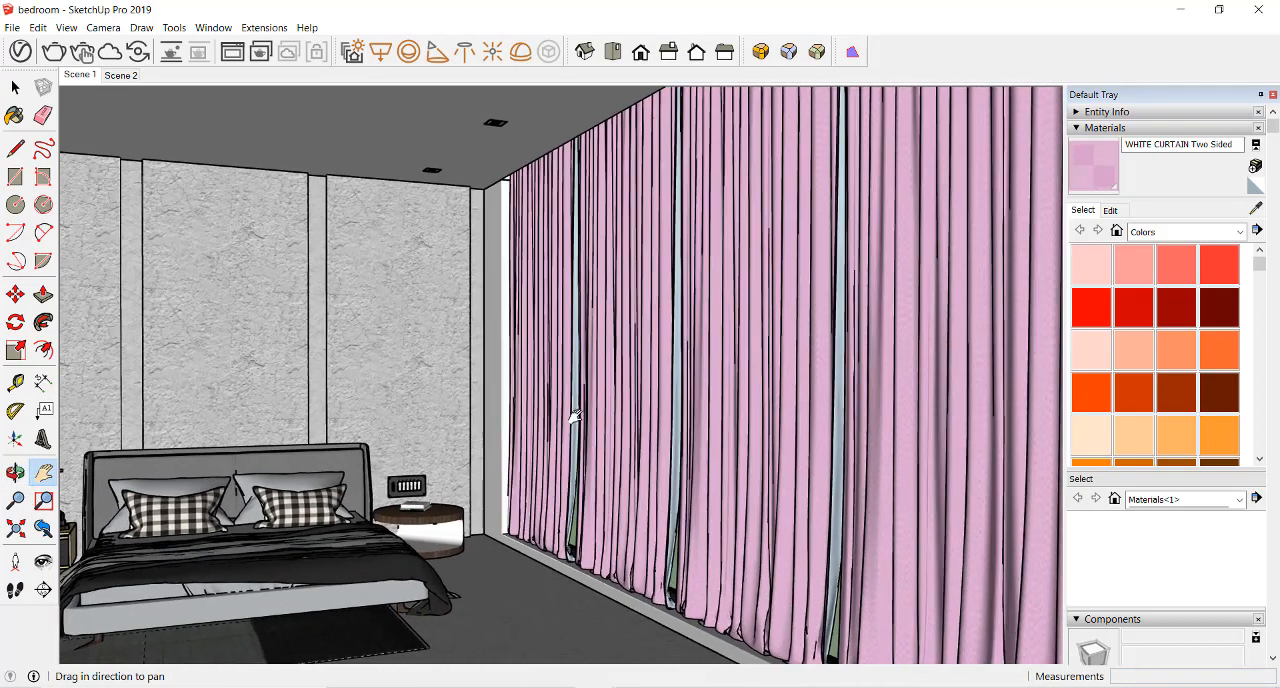
{"action": "left_click", "coordinate": [15, 472]}
{"action": "left_click_drag", "start_coordinate": [380, 440], "coordinate": [430, 447]}
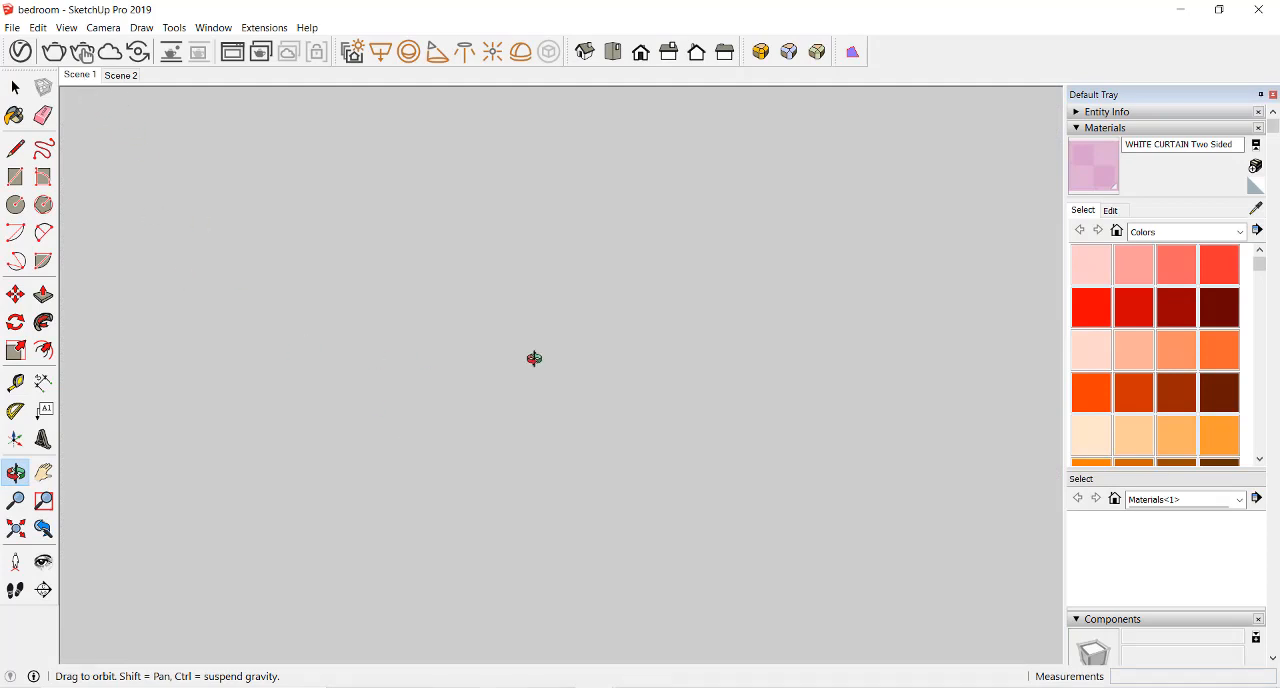
{"action": "left_click", "coordinate": [16, 500]}
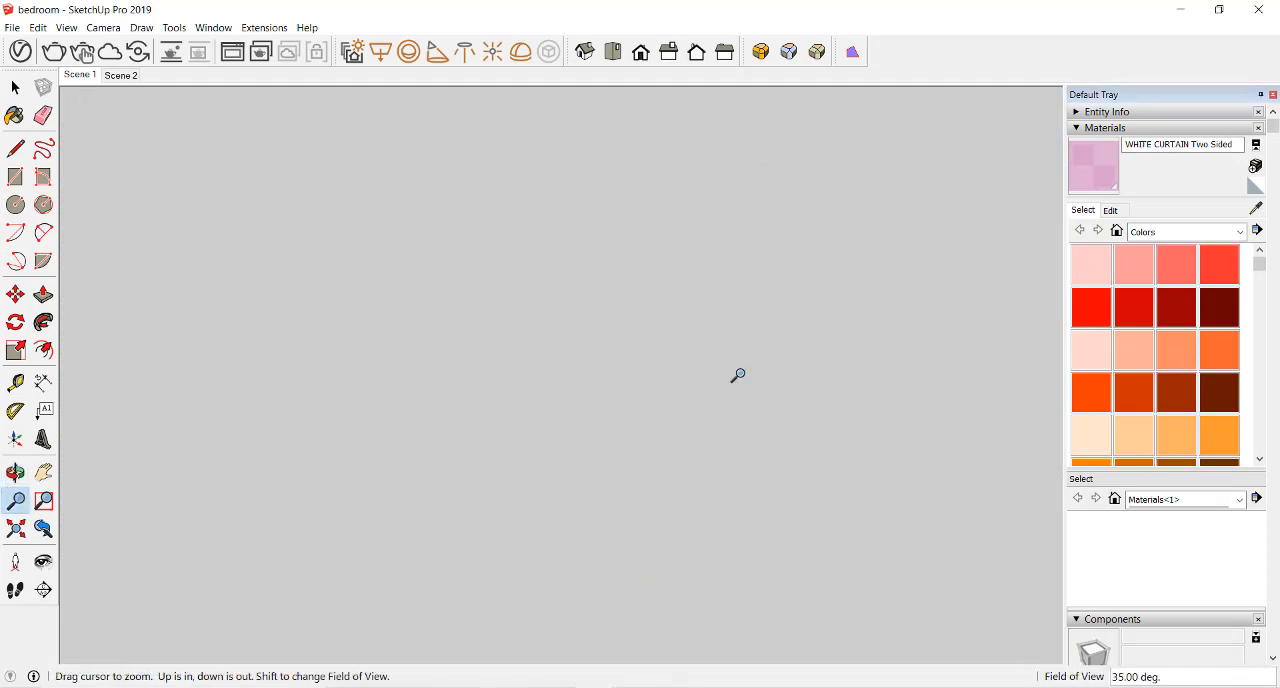
{"action": "left_click_drag", "start_coordinate": [737, 375], "coordinate": [686, 394]}
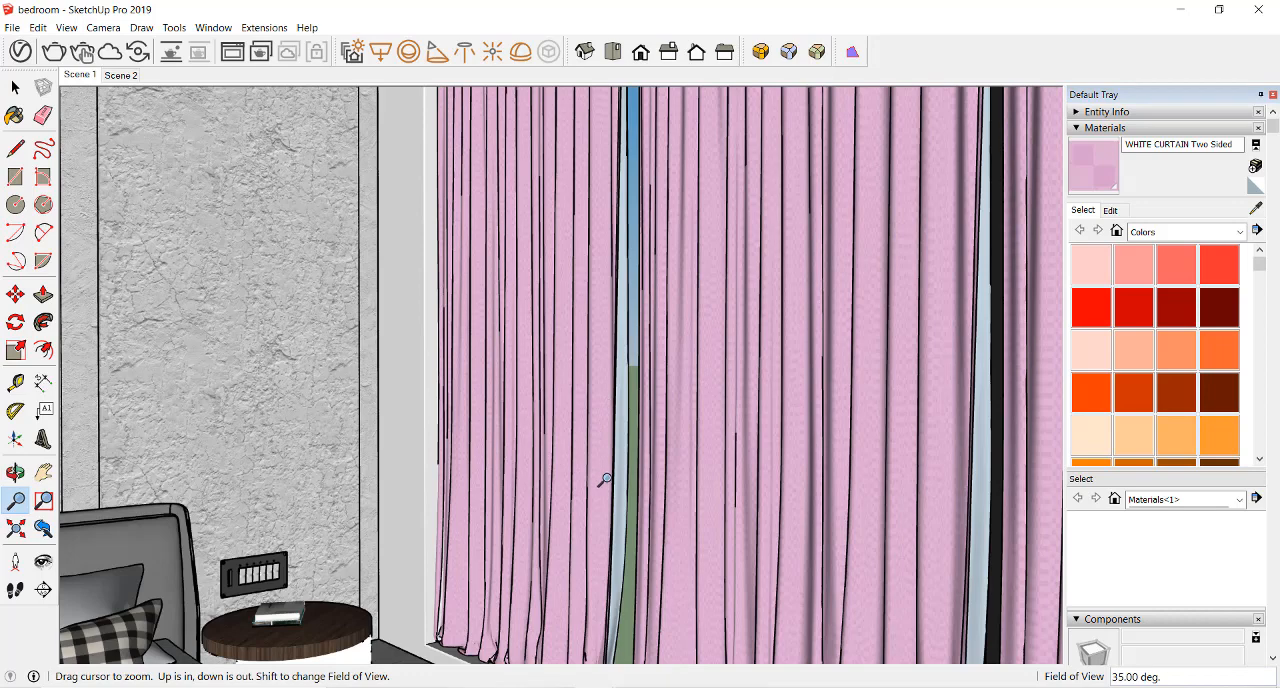
{"action": "scroll", "coordinate": [605, 470], "scroll_direction": "down", "scroll_amount": 5}
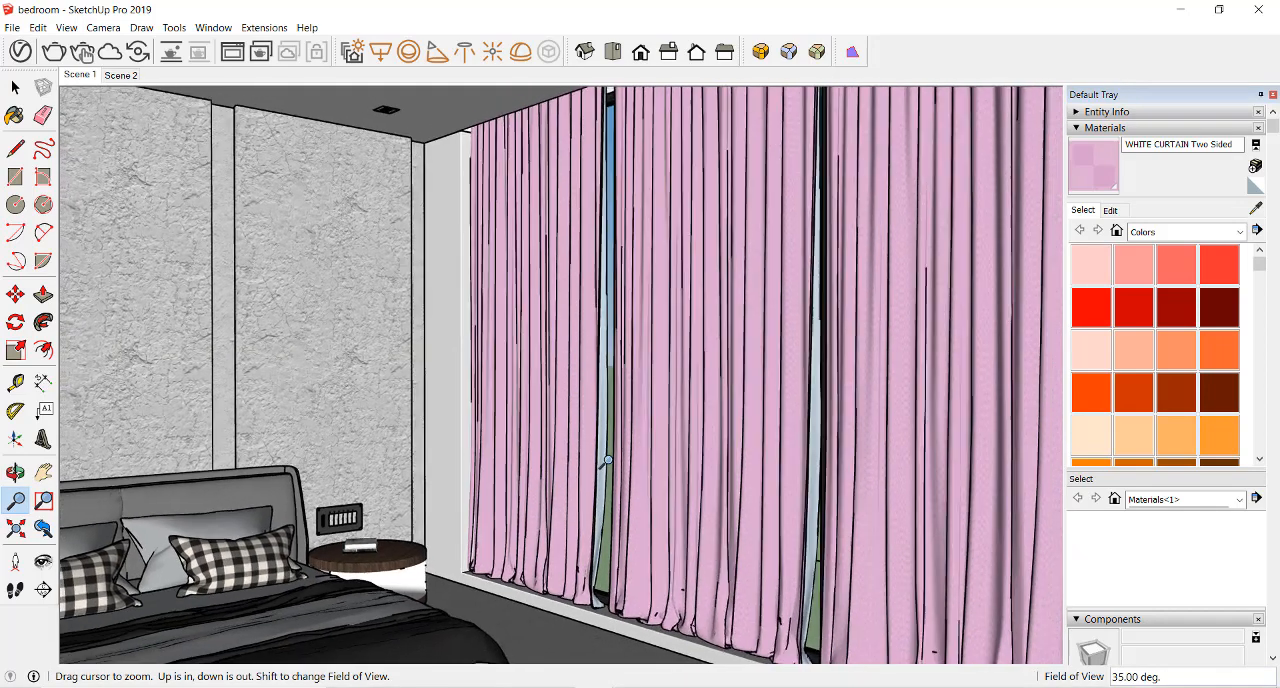
{"action": "left_click", "coordinate": [103, 27]}
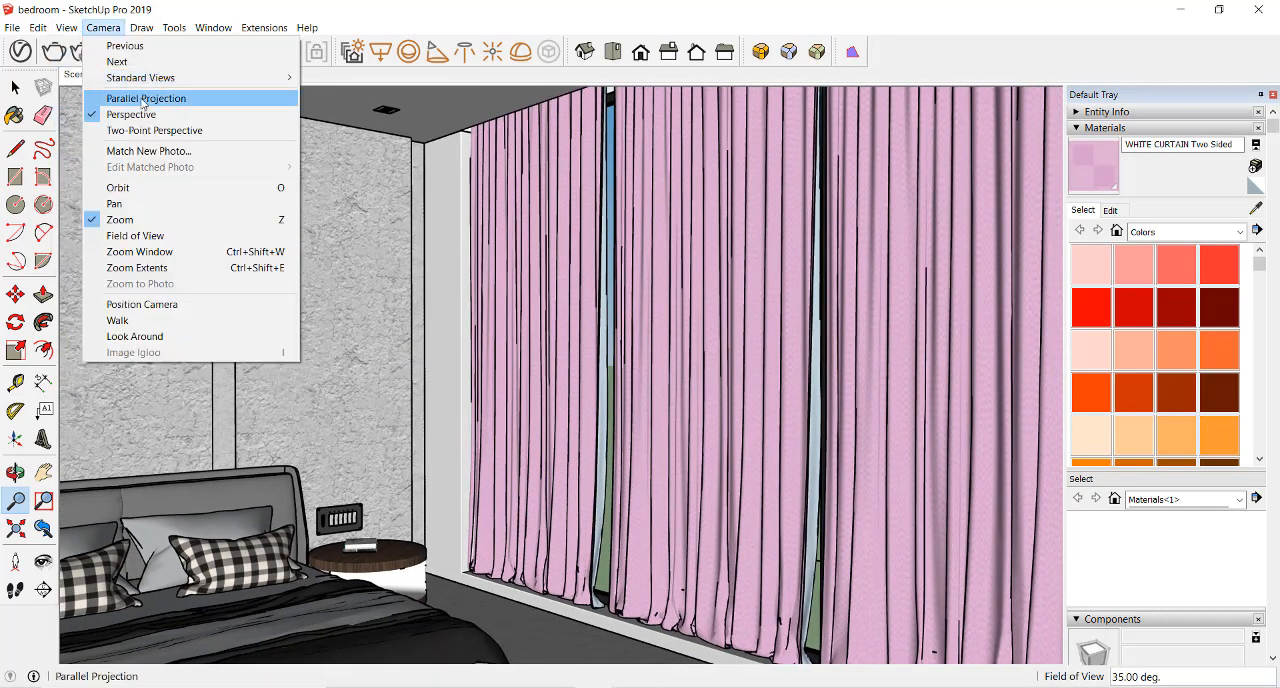
{"action": "mouse_move", "coordinate": [66, 27]}
{"action": "mouse_move", "coordinate": [145, 274]}
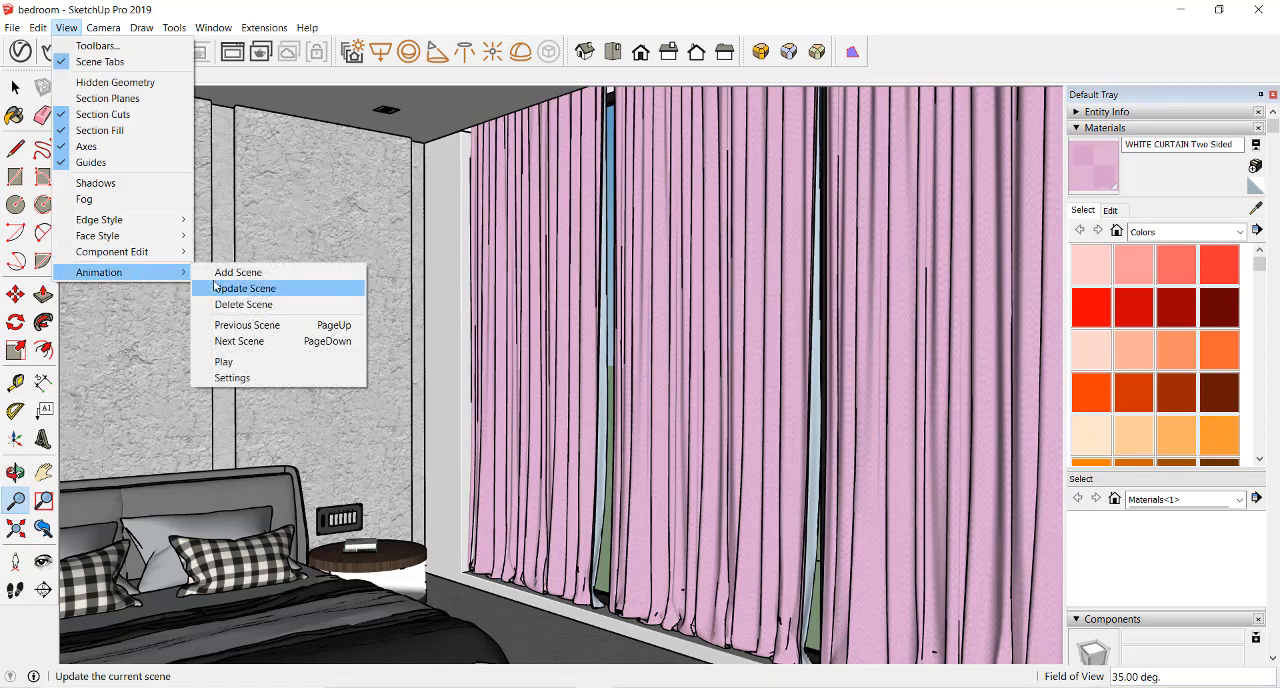
{"action": "left_click", "coordinate": [225, 272]}
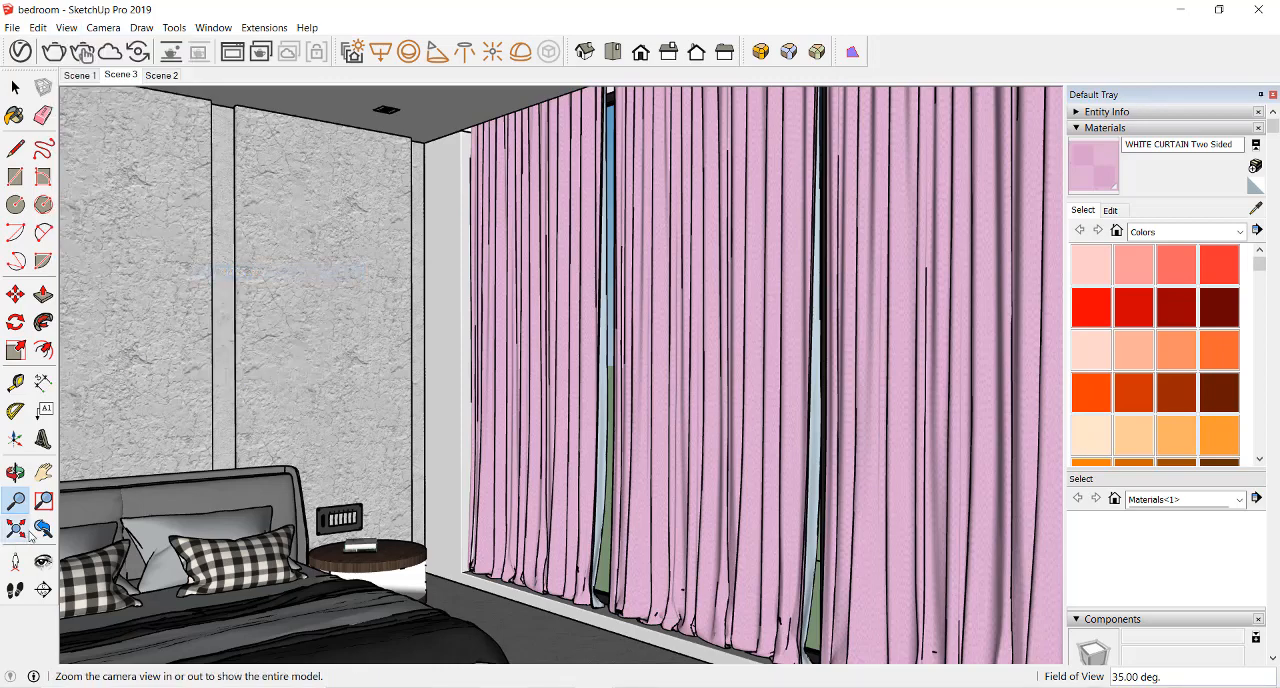
Reframe the view to show more of the curtain wall and update Scene 3 with it
{"action": "left_click", "coordinate": [43, 476]}
{"action": "left_click_drag", "start_coordinate": [330, 432], "coordinate": [266, 437]}
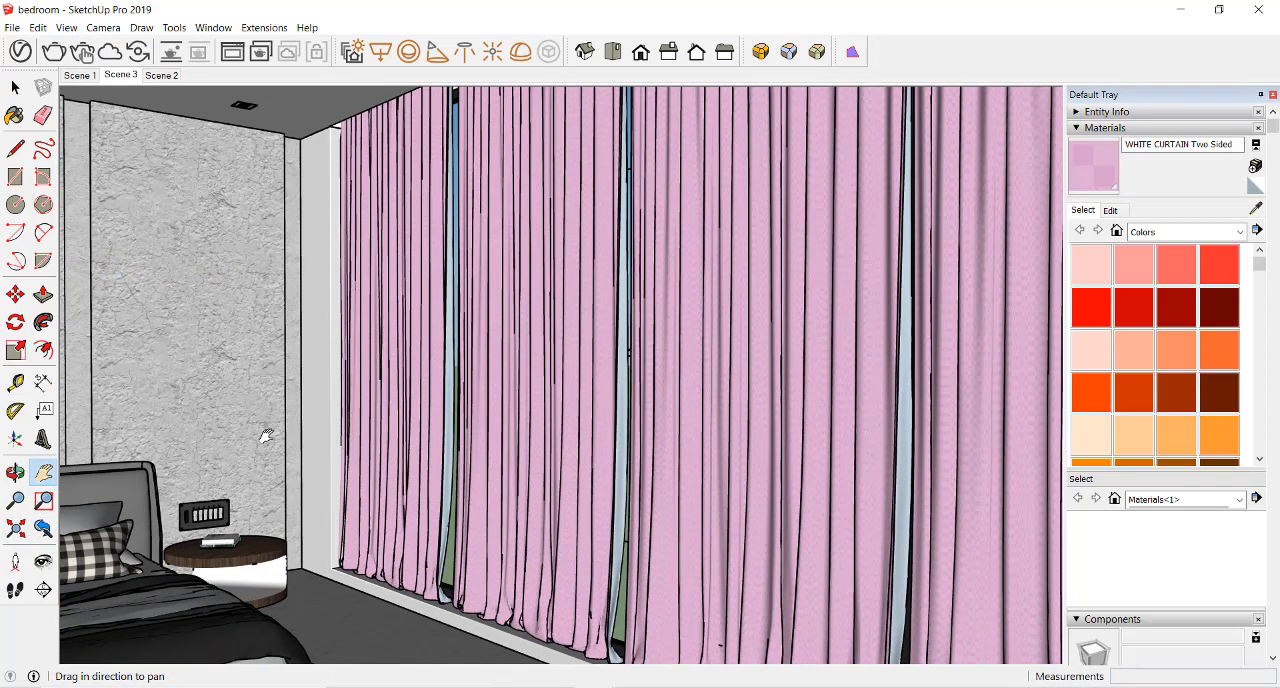
{"action": "scroll", "coordinate": [266, 437], "scroll_direction": "down", "scroll_amount": 1}
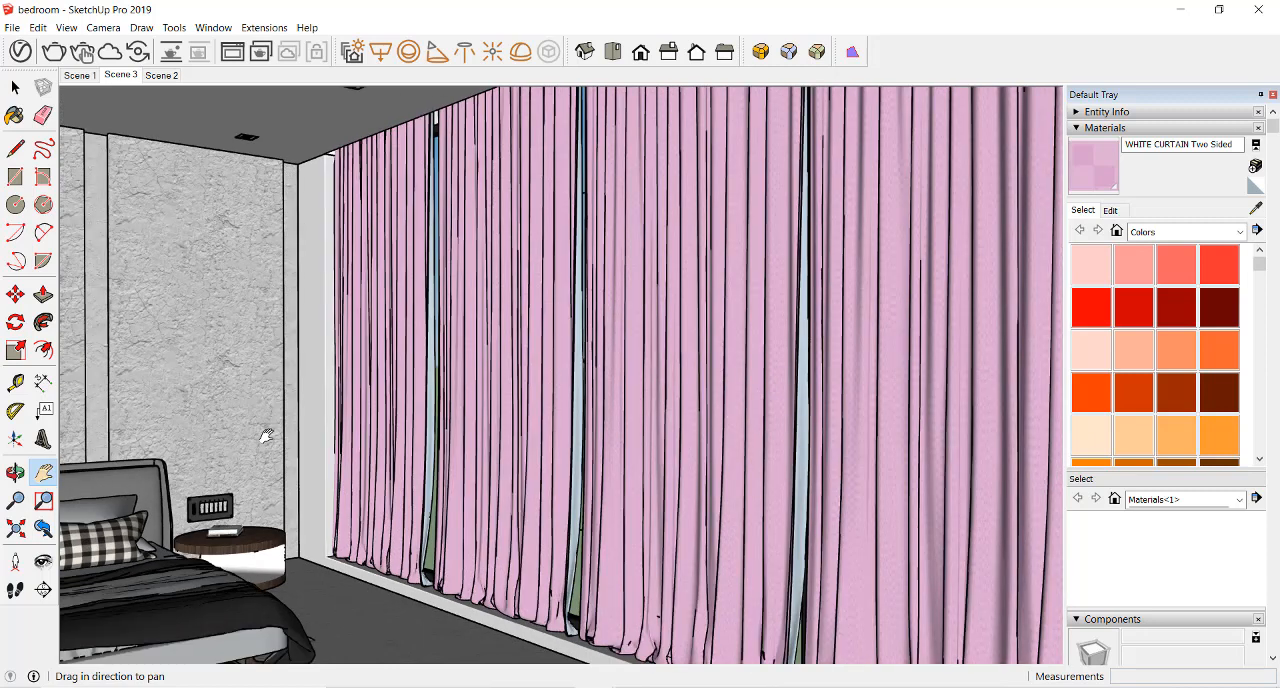
{"action": "right_click", "coordinate": [158, 77]}
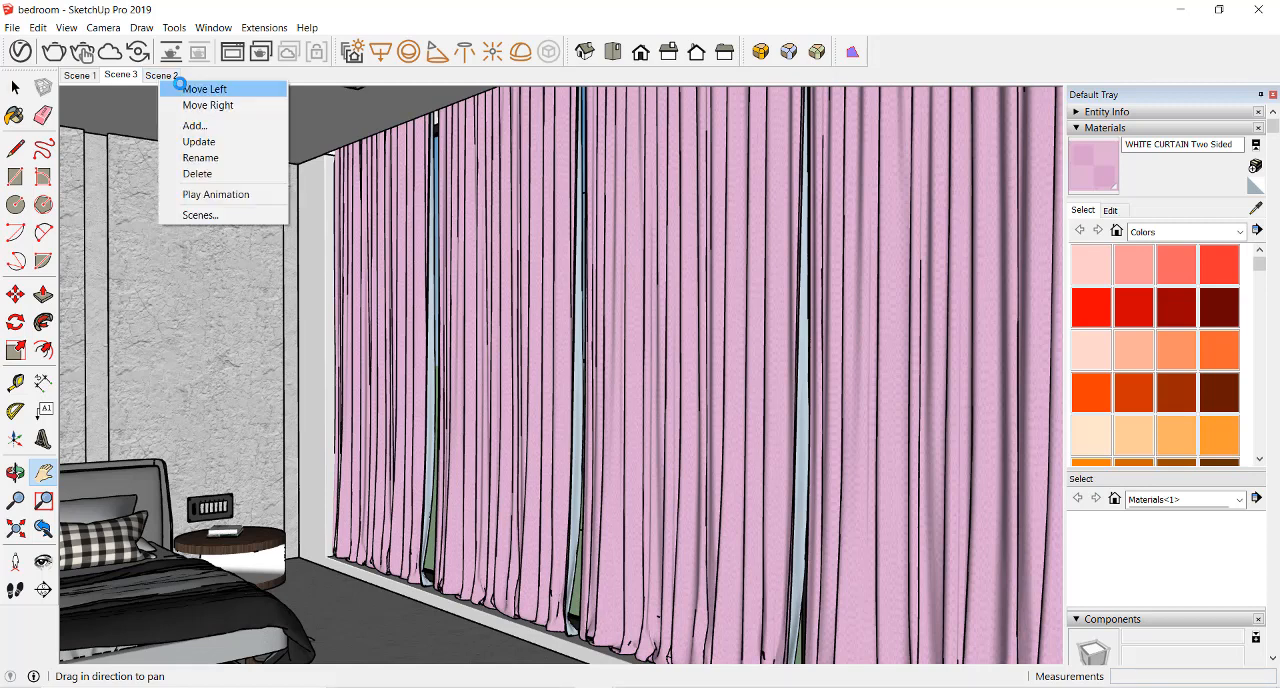
{"action": "right_click", "coordinate": [131, 75]}
{"action": "right_click", "coordinate": [127, 75]}
{"action": "right_click", "coordinate": [127, 76]}
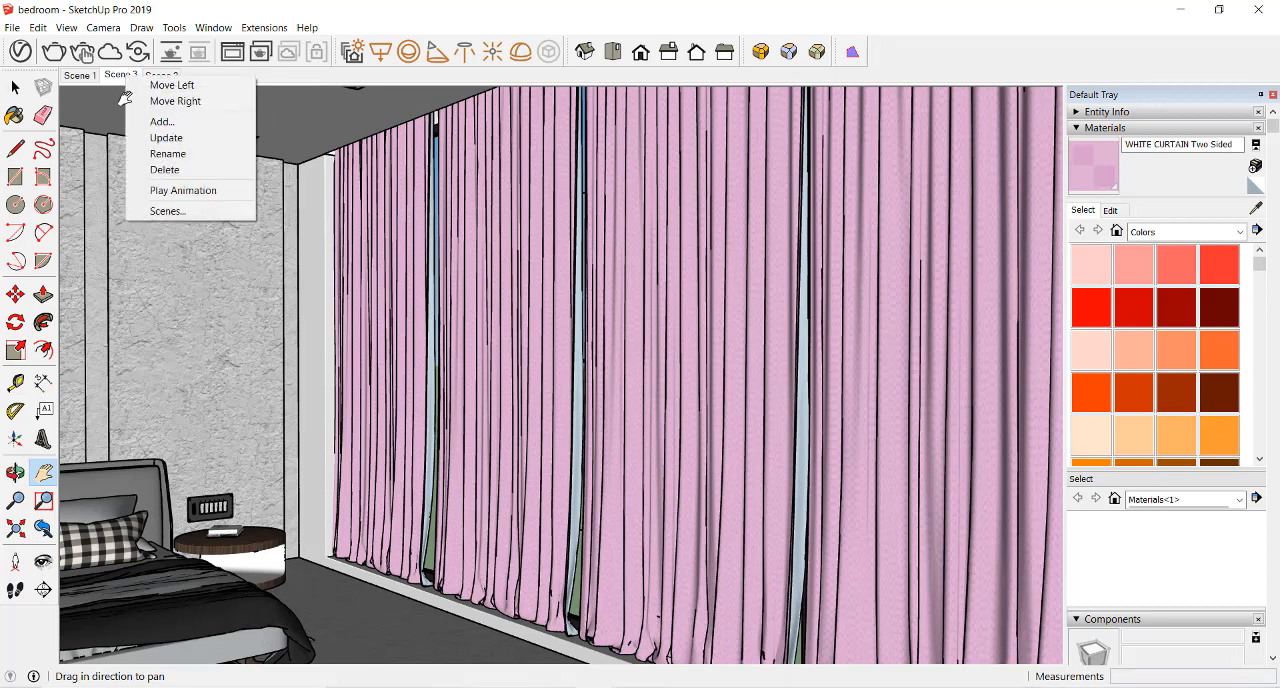
{"action": "left_click", "coordinate": [160, 137]}
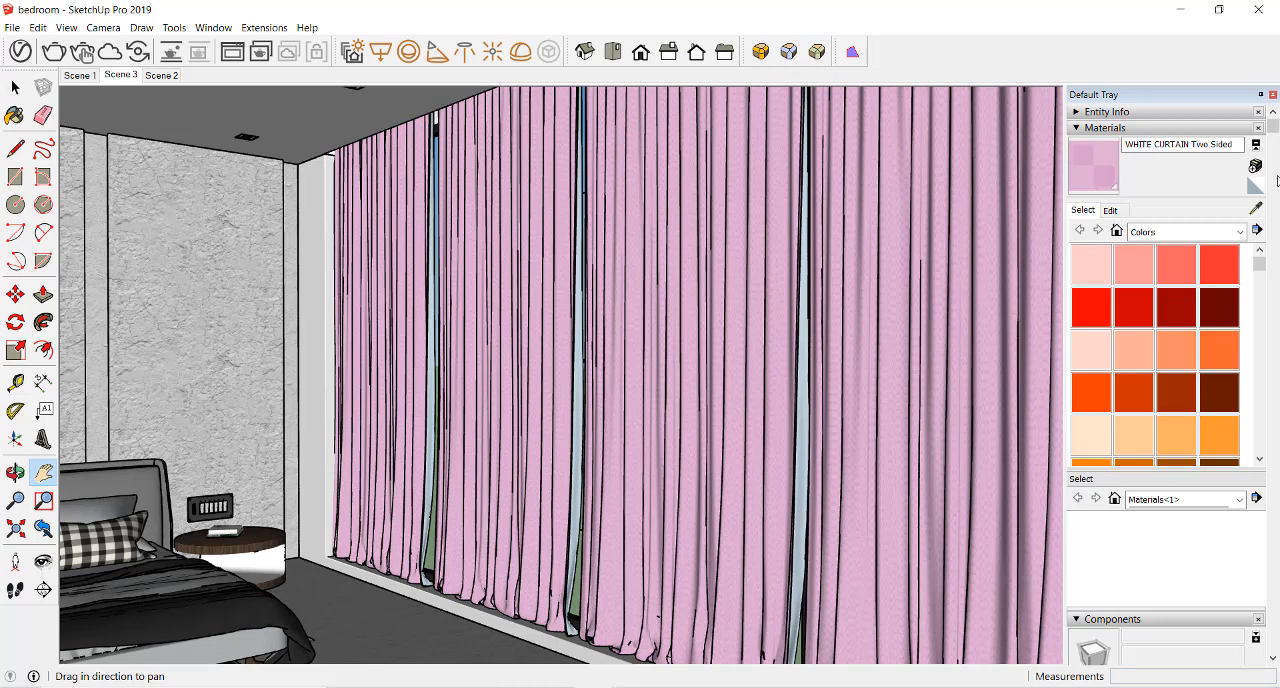
Sample the curtain's material and raise the translucency of WHITE CURTAIN Two Sided to a very light grey
{"action": "left_click", "coordinate": [1256, 208]}
{"action": "left_click", "coordinate": [766, 238]}
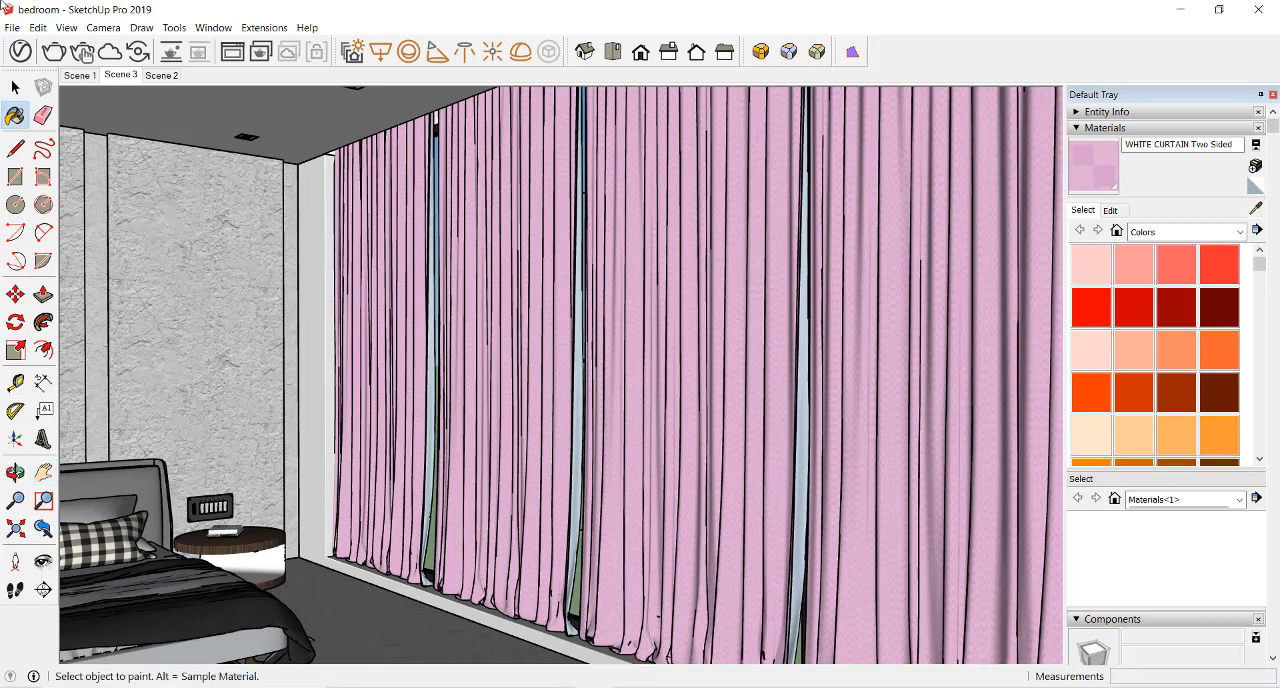
{"action": "left_click", "coordinate": [20, 51]}
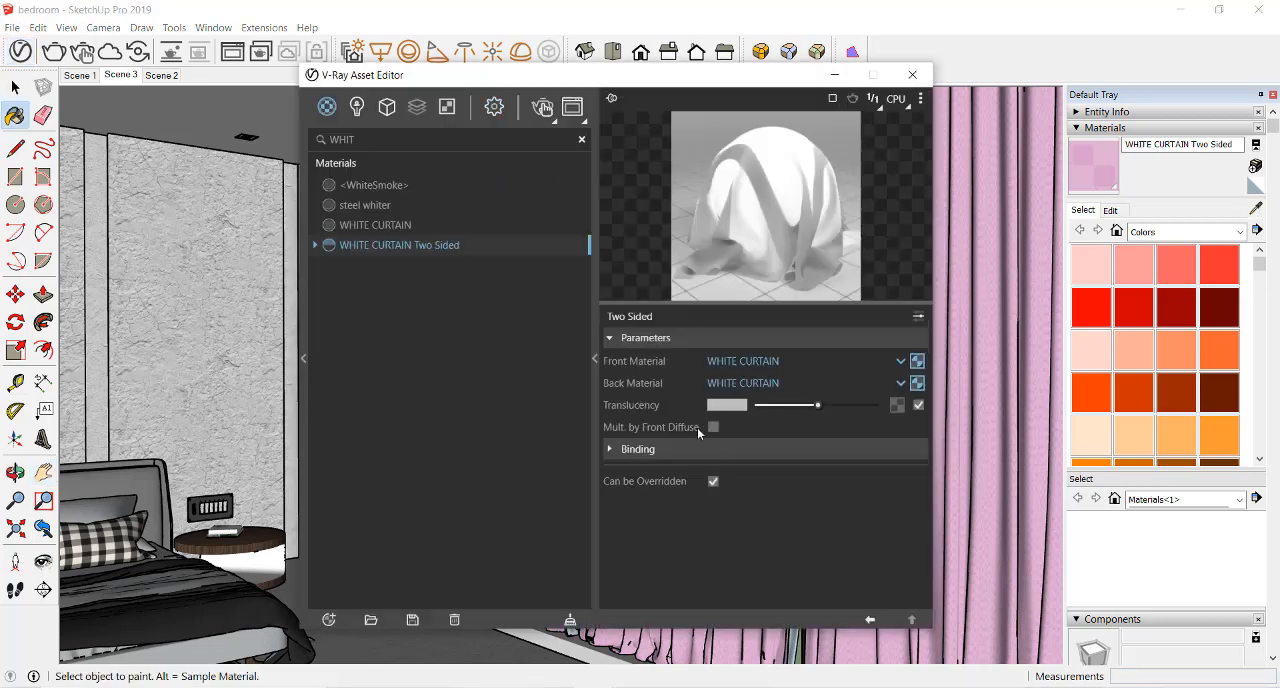
{"action": "left_click_drag", "start_coordinate": [818, 406], "coordinate": [842, 406]}
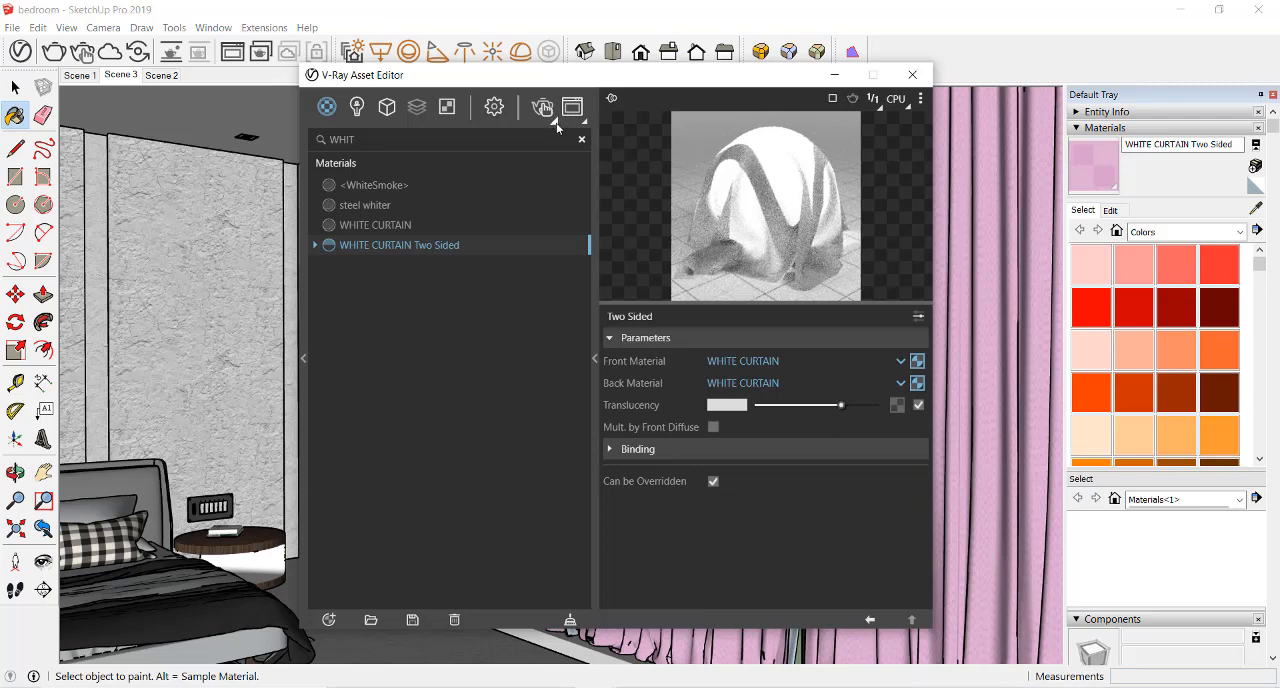
Render the Scene 3 curtain view, stop it to turn off the render region, and restart the render for the full frame
{"action": "left_click", "coordinate": [554, 122]}
{"action": "left_click", "coordinate": [549, 146]}
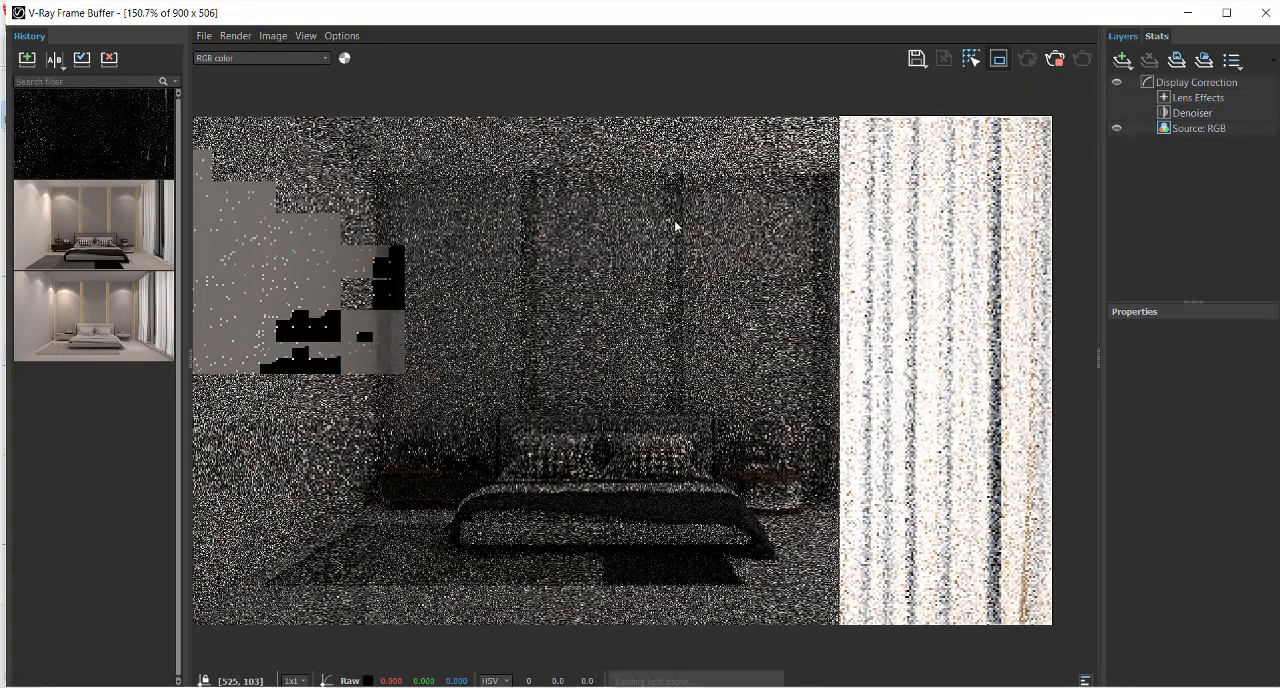
{"action": "left_click", "coordinate": [1055, 60]}
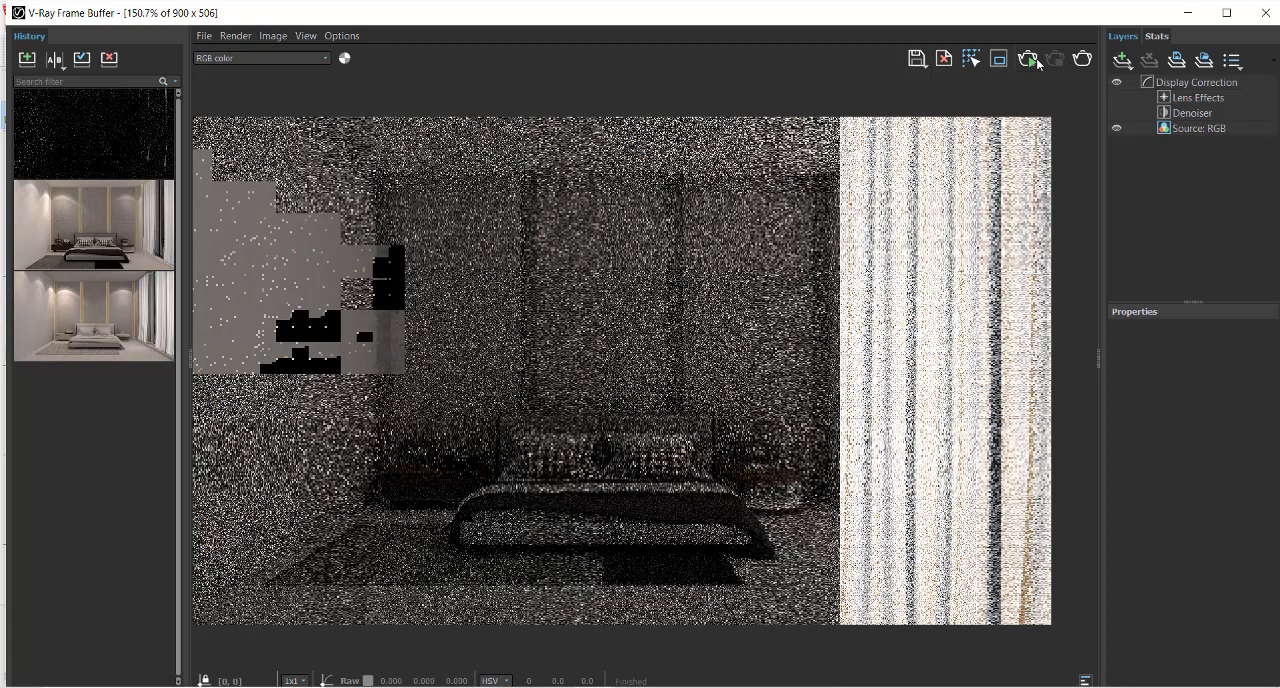
{"action": "left_click", "coordinate": [1035, 62]}
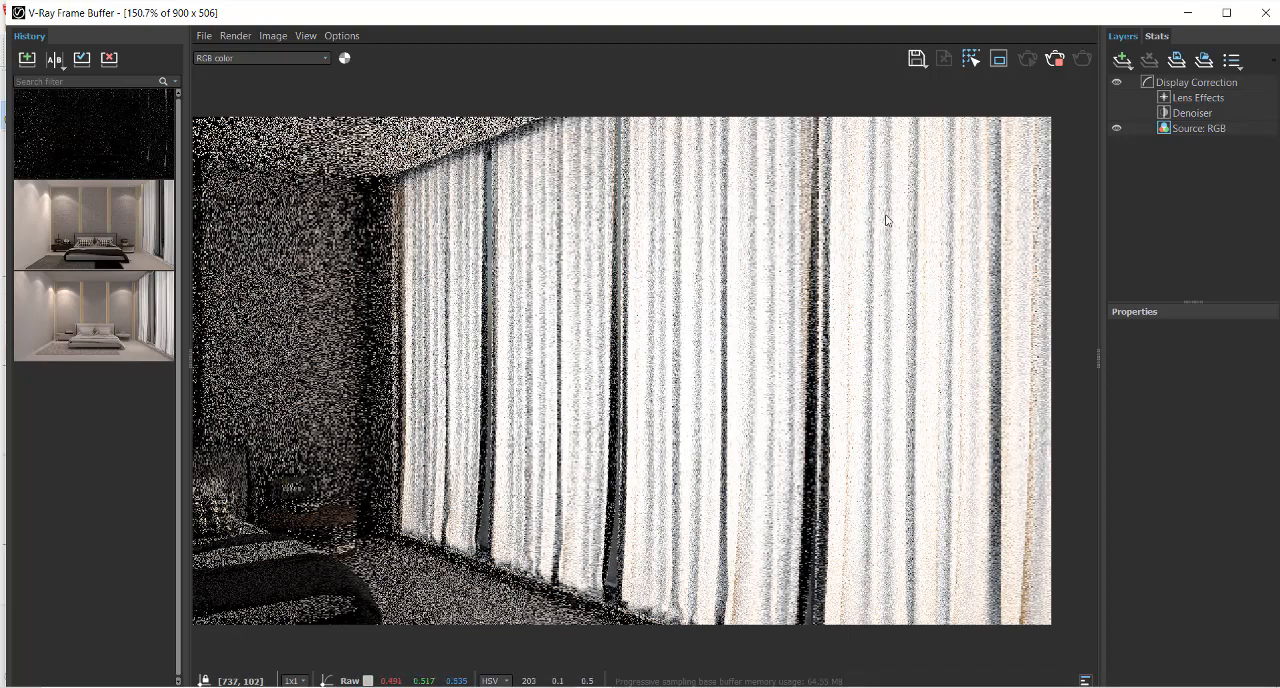
{"action": "scroll", "coordinate": [745, 331], "scroll_direction": "up", "scroll_amount": 1}
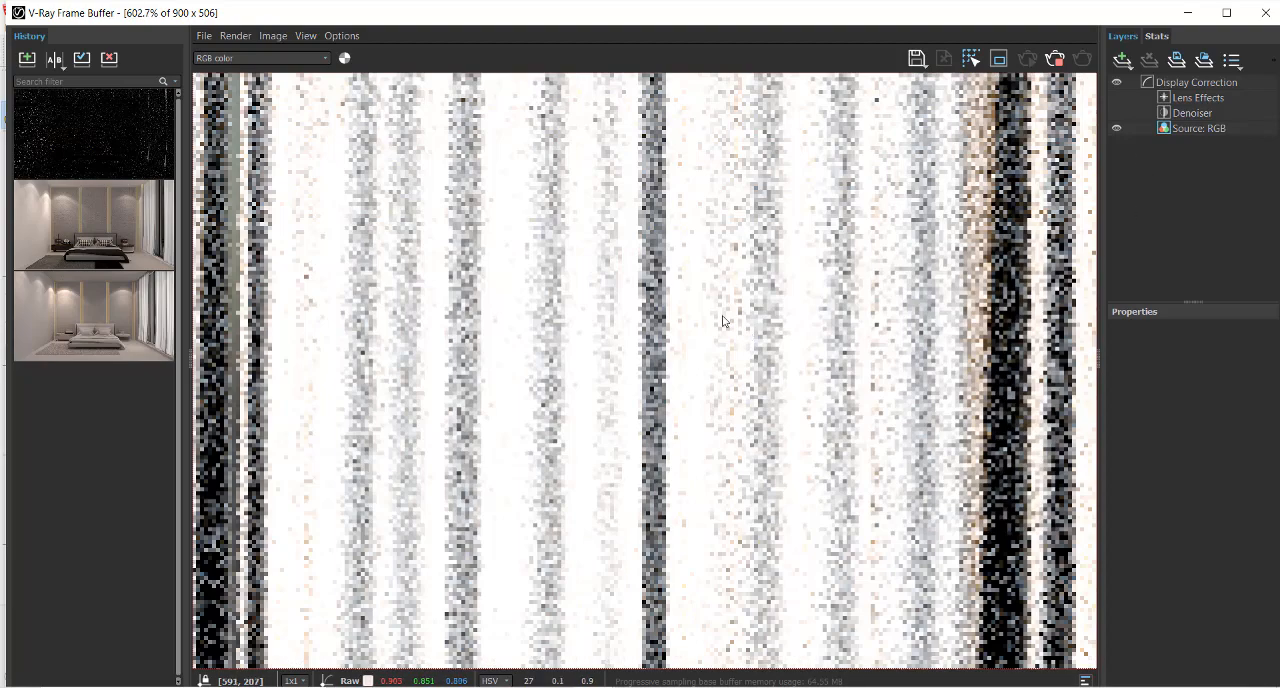
{"action": "scroll", "coordinate": [726, 324], "scroll_direction": "down", "scroll_amount": 1}
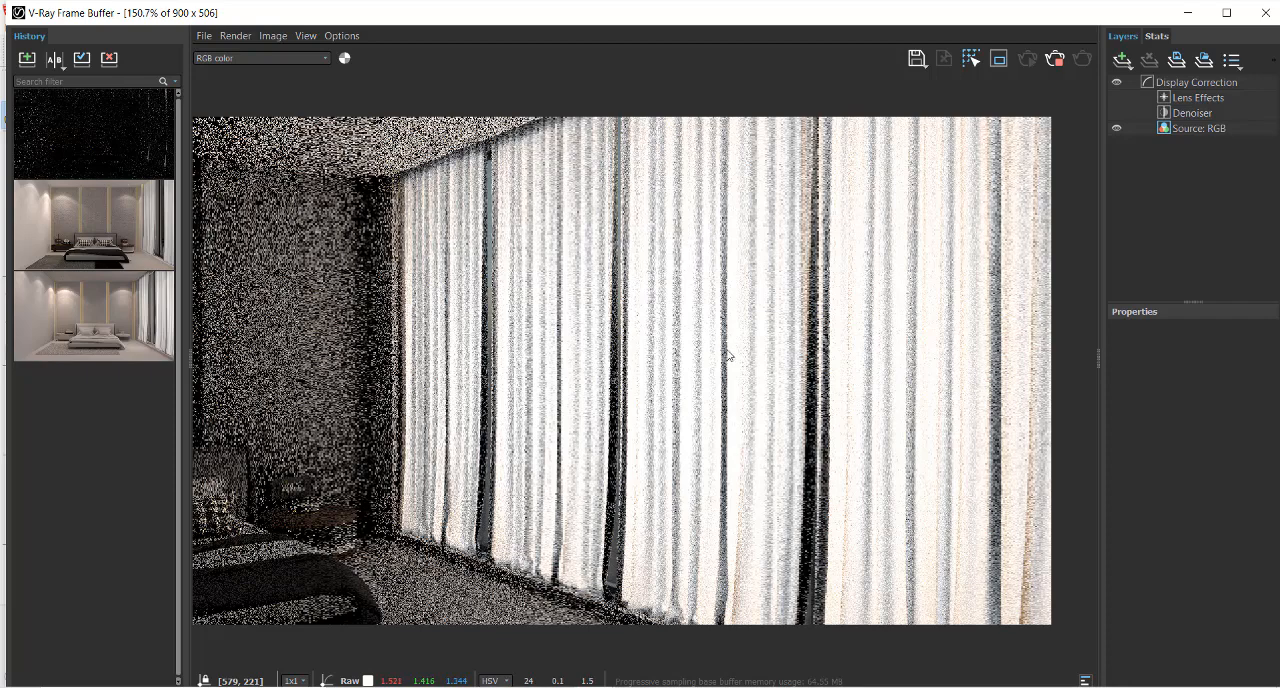
Inspect the curtain folds in the progressive Scene 3 render and stop the rendering
{"action": "scroll", "coordinate": [730, 358], "scroll_direction": "down", "scroll_amount": 2}
{"action": "scroll", "coordinate": [730, 360], "scroll_direction": "up", "scroll_amount": 1}
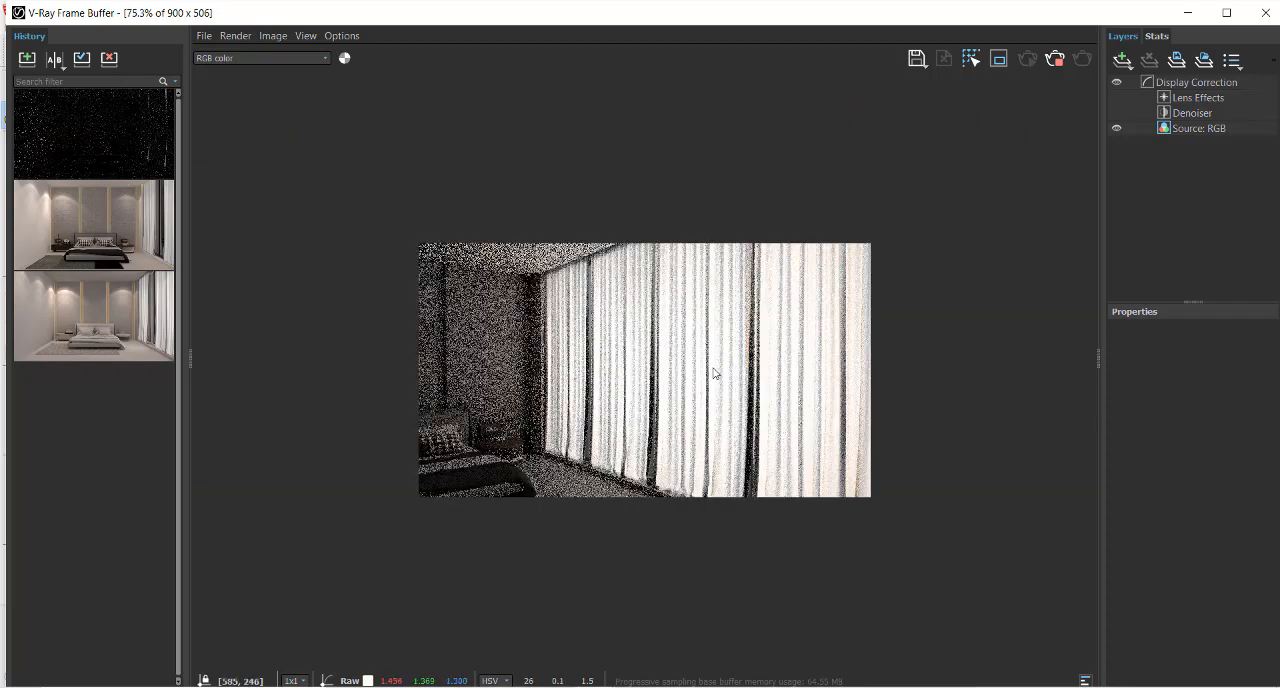
{"action": "scroll", "coordinate": [726, 360], "scroll_direction": "up", "scroll_amount": 1}
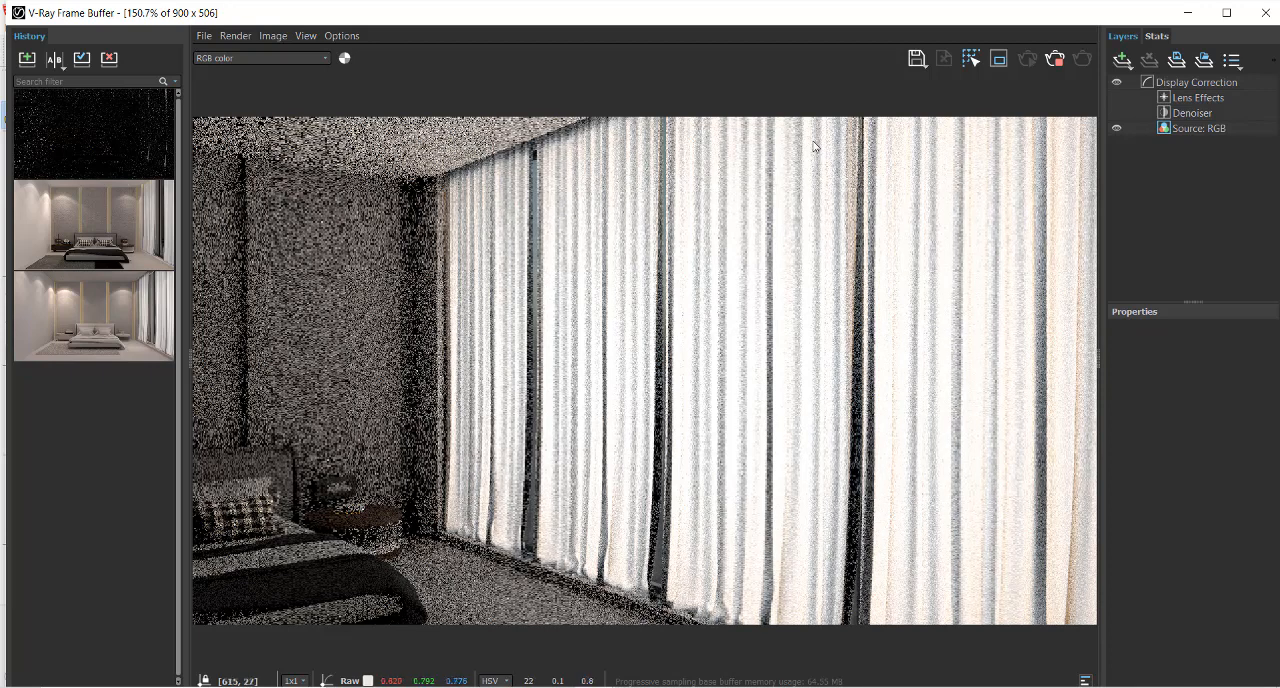
{"action": "left_click", "coordinate": [1053, 59]}
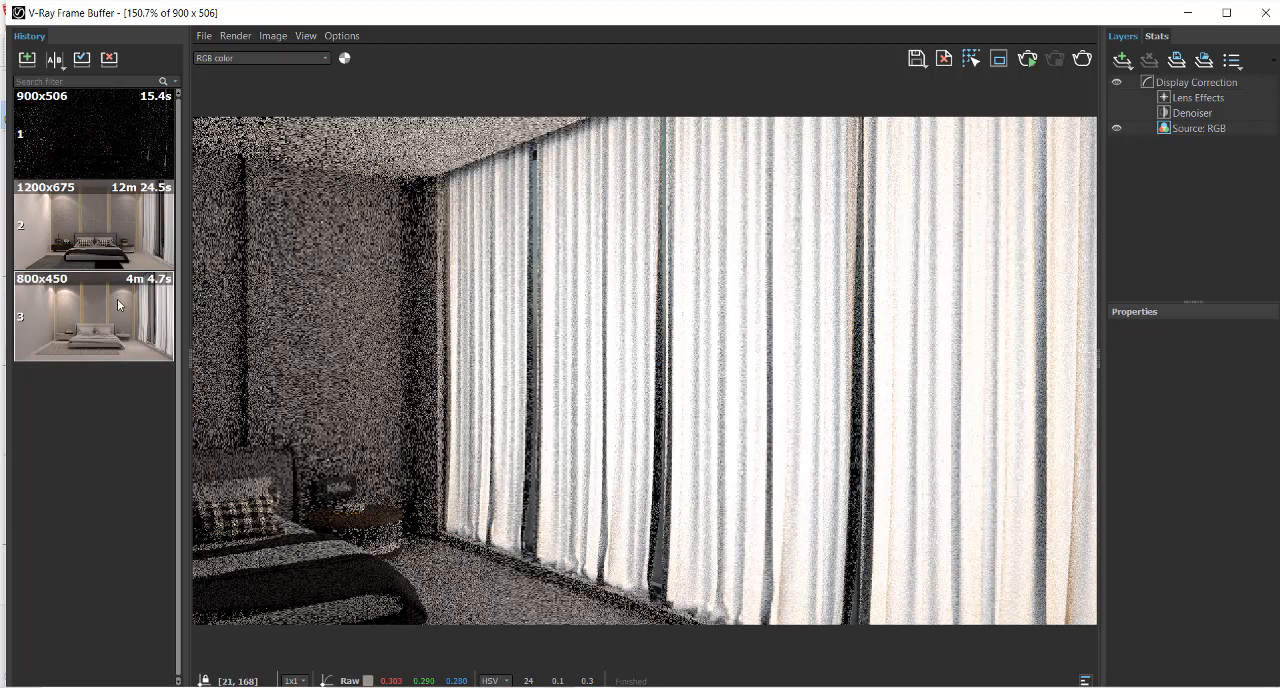
Load the earlier 1200x675 bedroom render from the history and examine its curtains up close and in full
{"action": "right_click", "coordinate": [105, 241]}
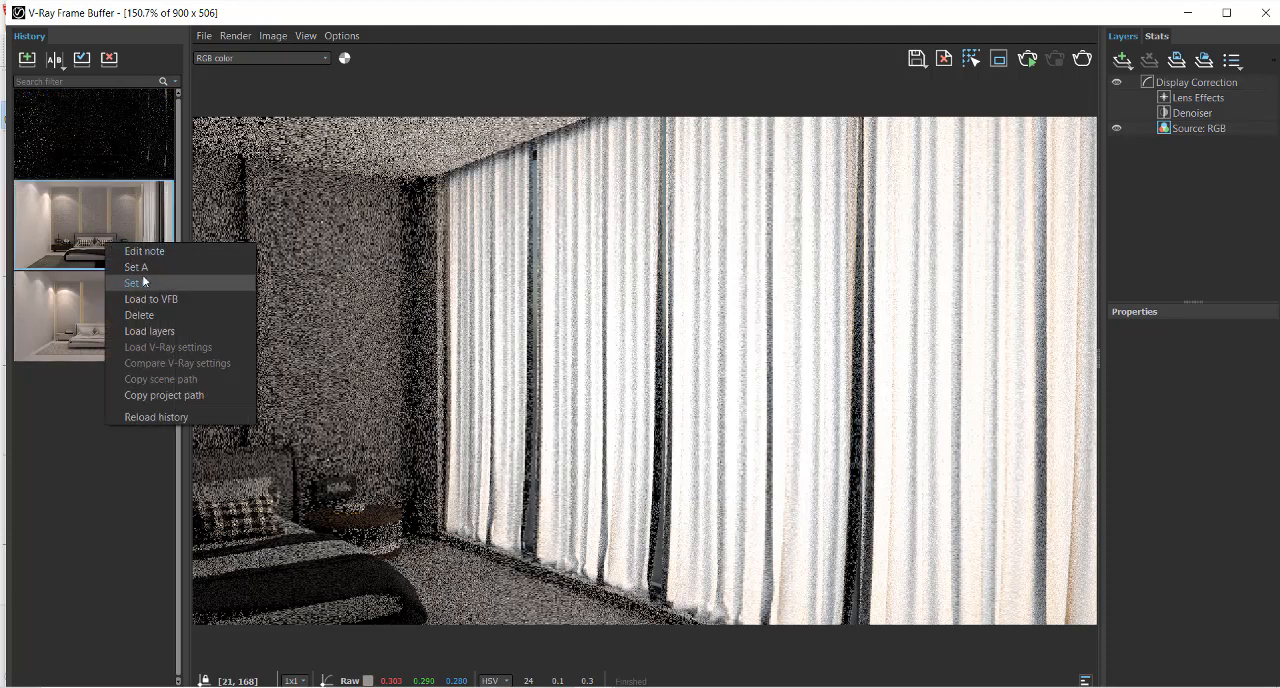
{"action": "left_click", "coordinate": [160, 297]}
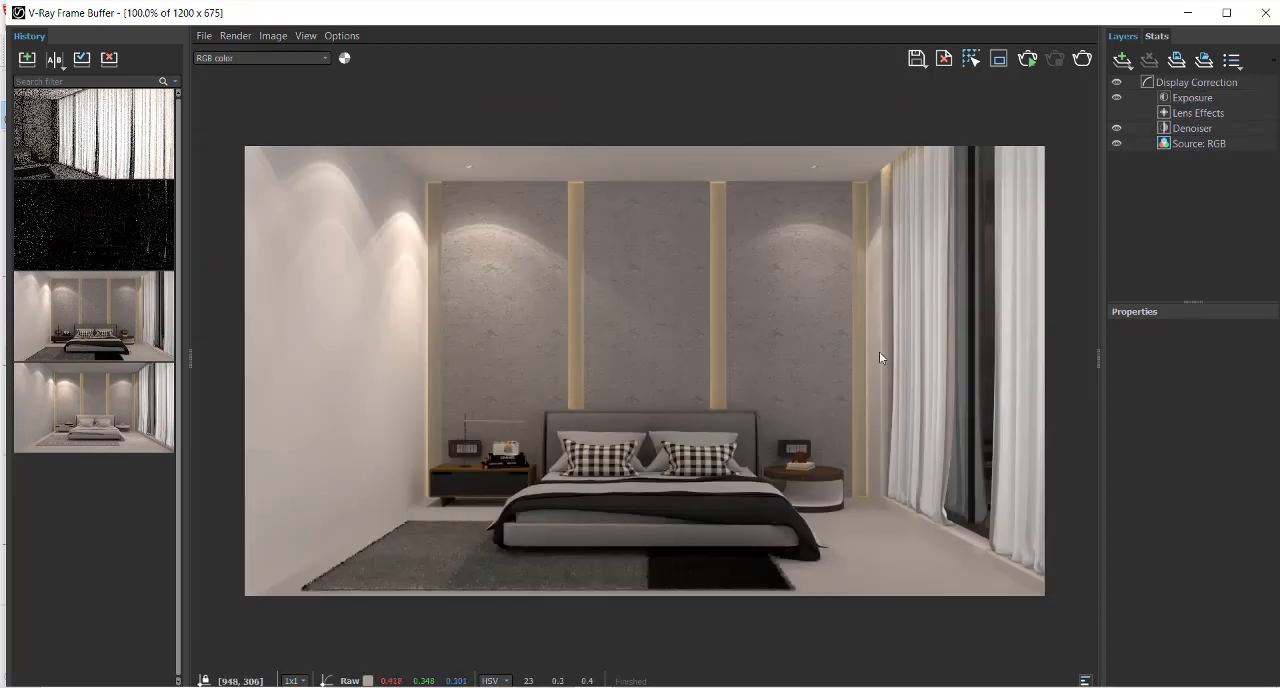
{"action": "scroll", "coordinate": [1056, 366], "scroll_direction": "up", "scroll_amount": 3}
{"action": "scroll", "coordinate": [943, 366], "scroll_direction": "down", "scroll_amount": 3}
{"action": "scroll", "coordinate": [991, 451], "scroll_direction": "up", "scroll_amount": 3}
{"action": "scroll", "coordinate": [915, 430], "scroll_direction": "down", "scroll_amount": 2}
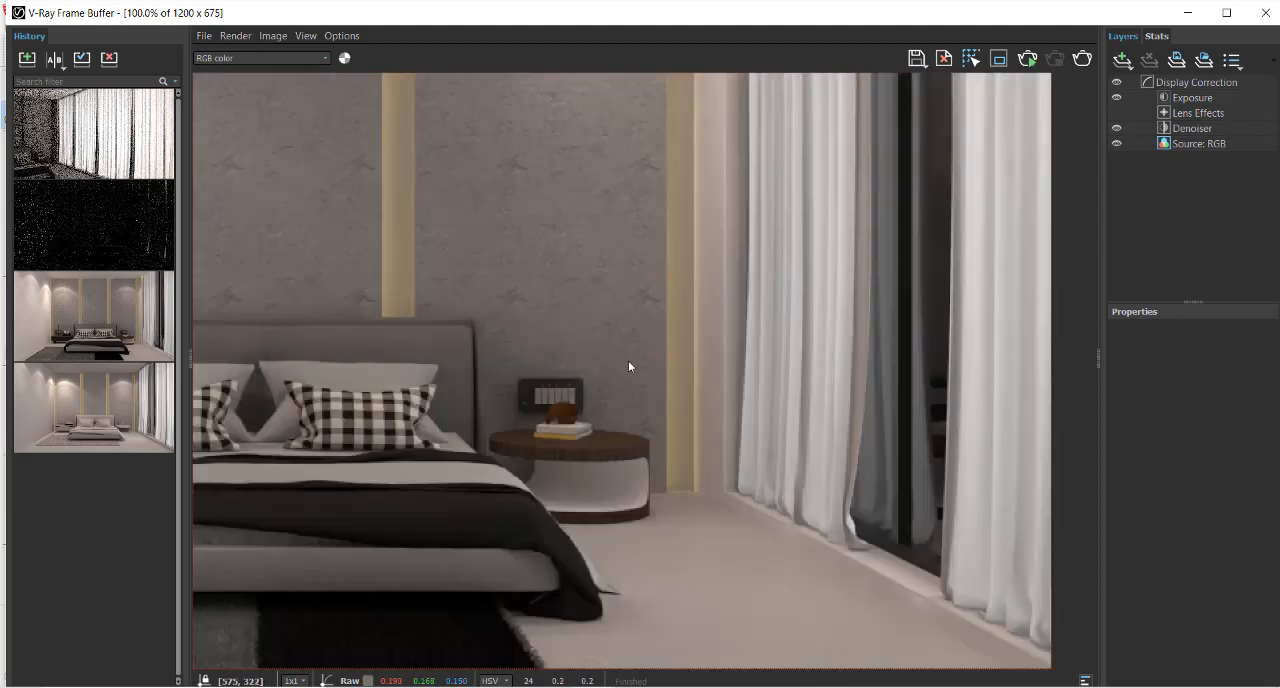
{"action": "scroll", "coordinate": [628, 366], "scroll_direction": "down", "scroll_amount": 1}
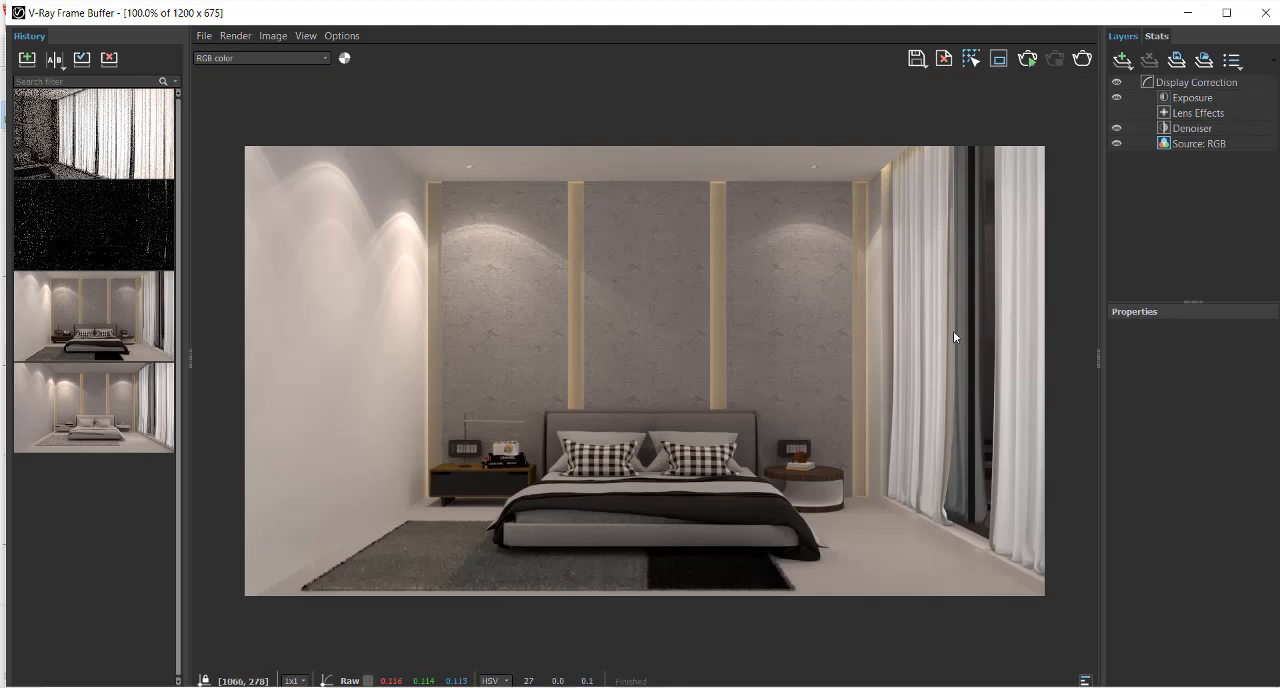
{"action": "left_click", "coordinate": [128, 420]}
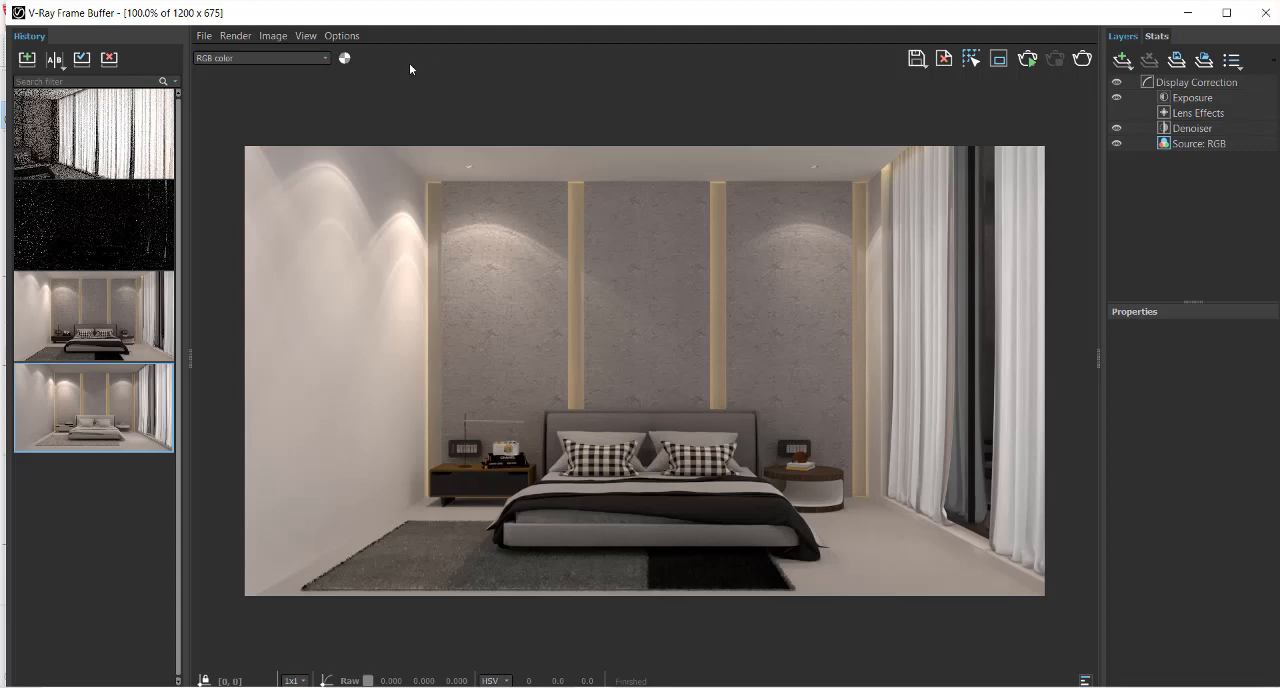
Load the newest 900x506 curtain close-up from the render history and check how translucent the fabric looks
{"action": "right_click", "coordinate": [109, 125]}
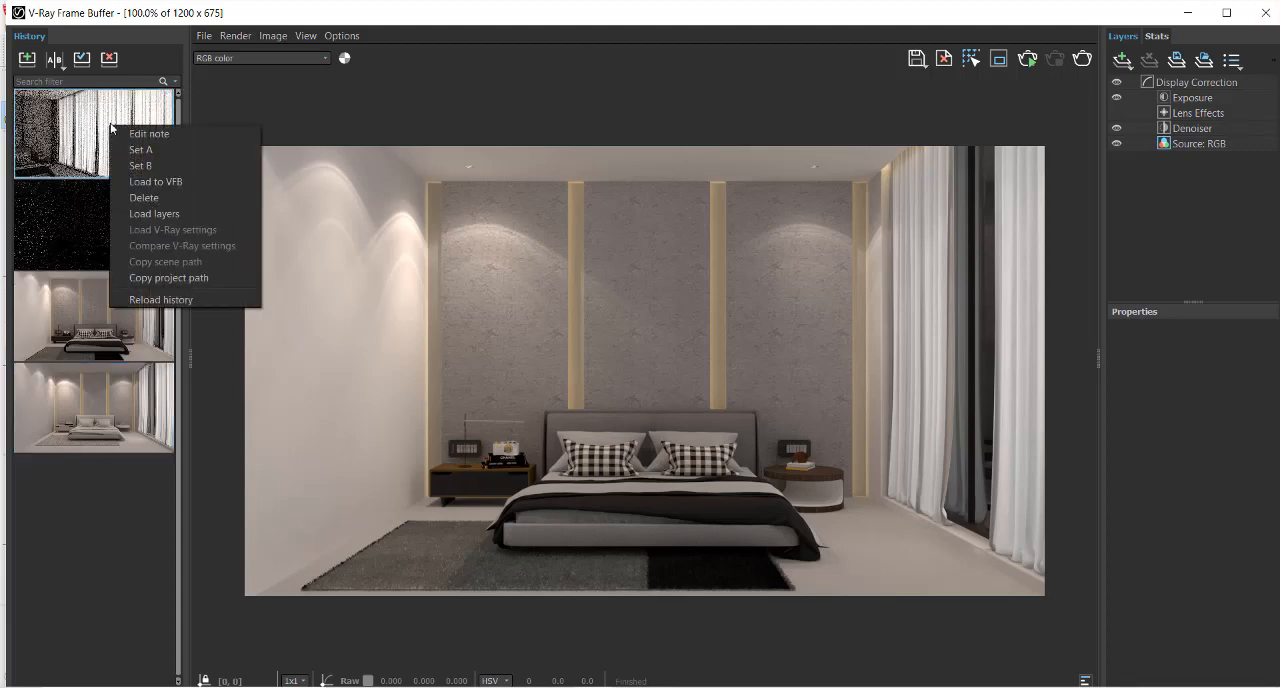
{"action": "left_click", "coordinate": [156, 181]}
{"action": "scroll", "coordinate": [746, 277], "scroll_direction": "up", "scroll_amount": 2}
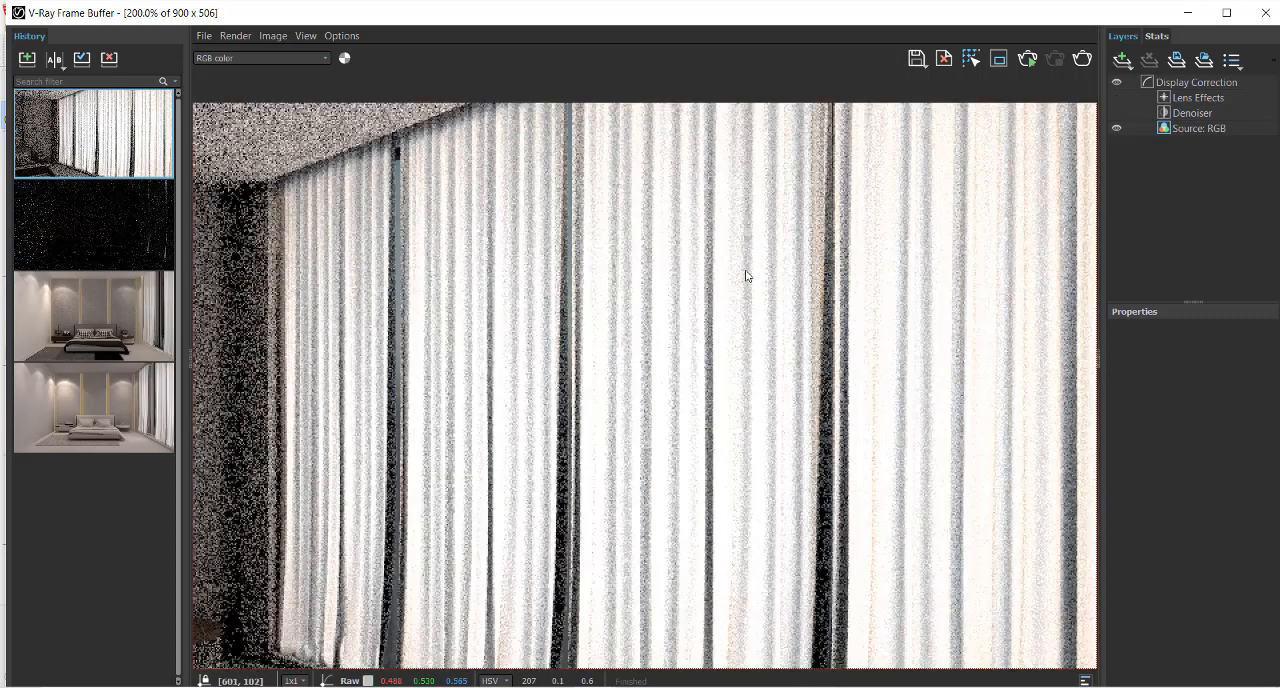
{"action": "scroll", "coordinate": [720, 290], "scroll_direction": "down", "scroll_amount": 2}
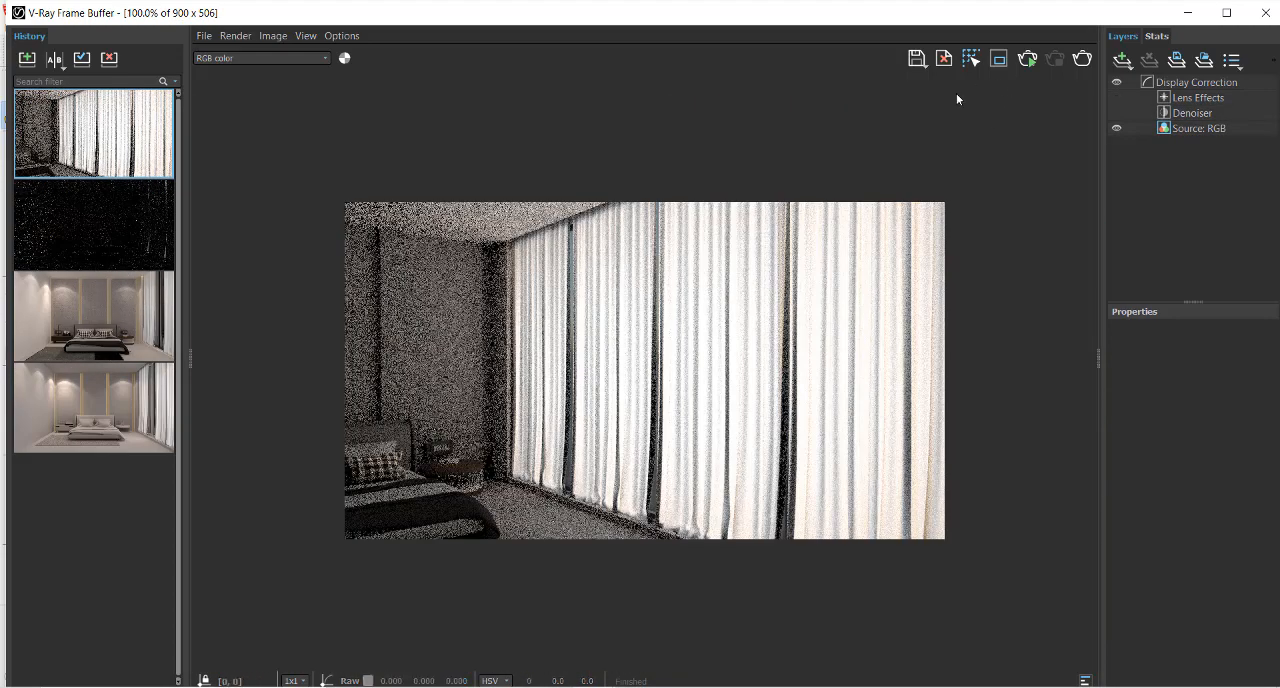
Load the dark 900x506 test render from the history and examine it enlarged for comparison
{"action": "right_click", "coordinate": [150, 231]}
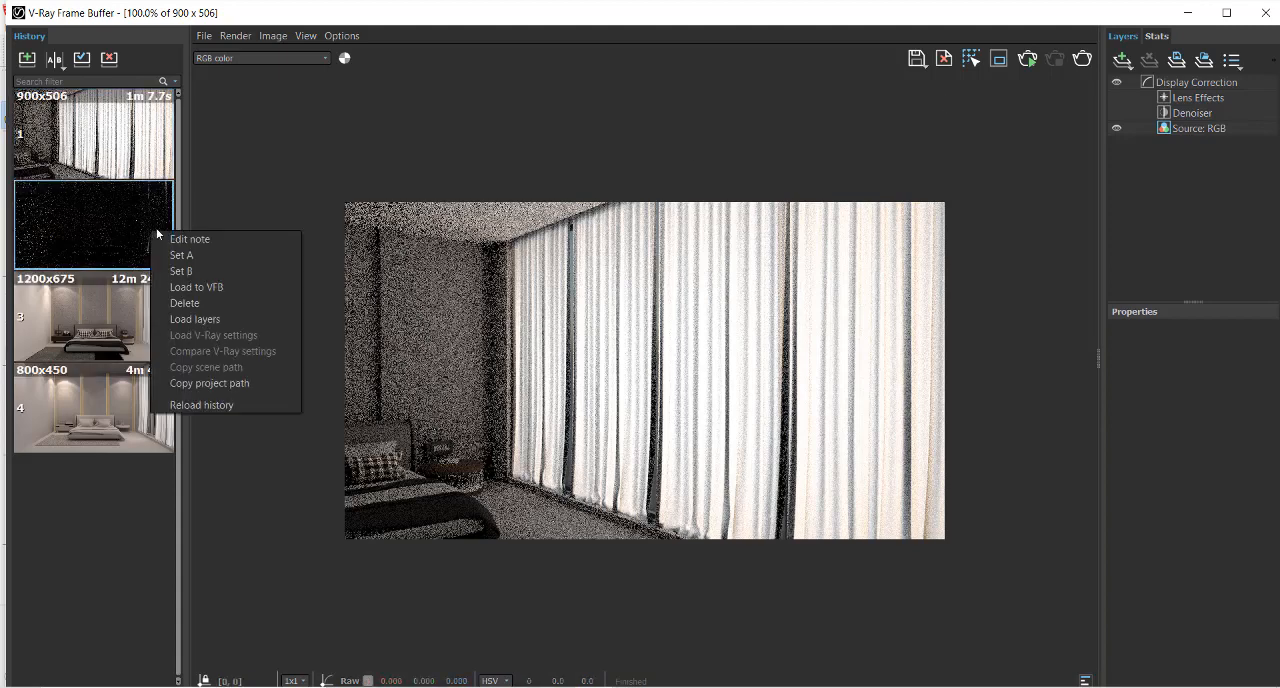
{"action": "left_click", "coordinate": [194, 290]}
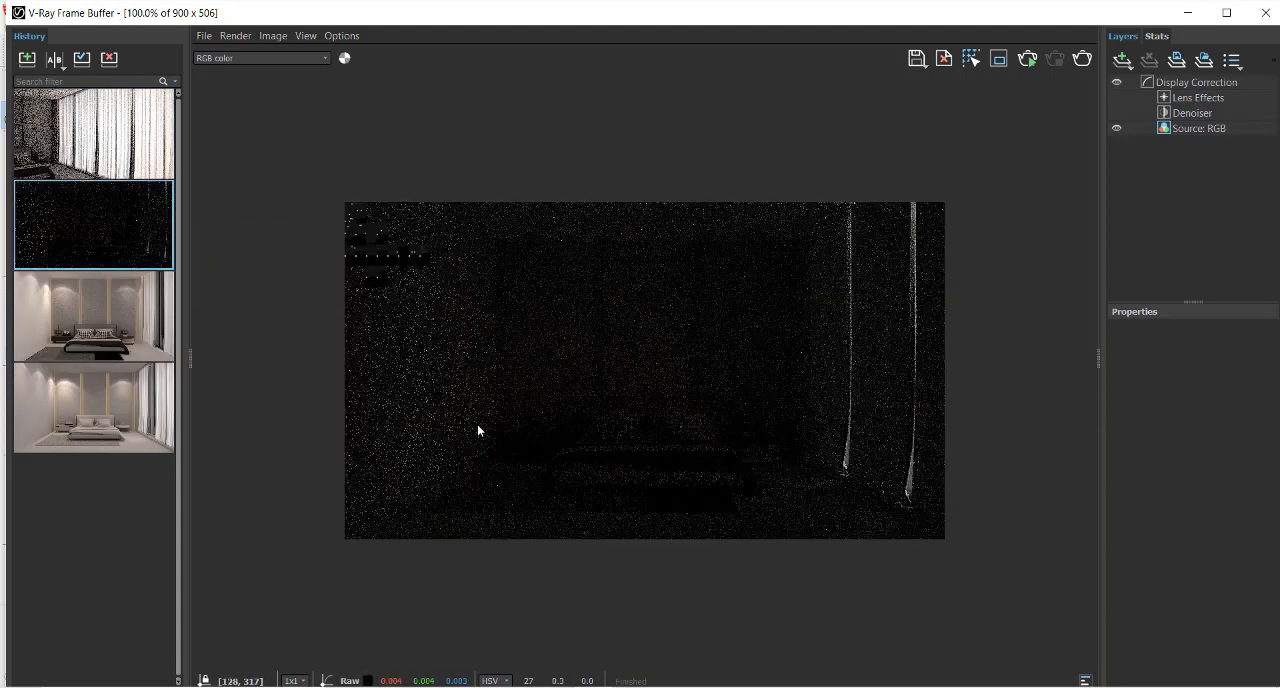
{"action": "scroll", "coordinate": [640, 445], "scroll_direction": "up", "scroll_amount": 1}
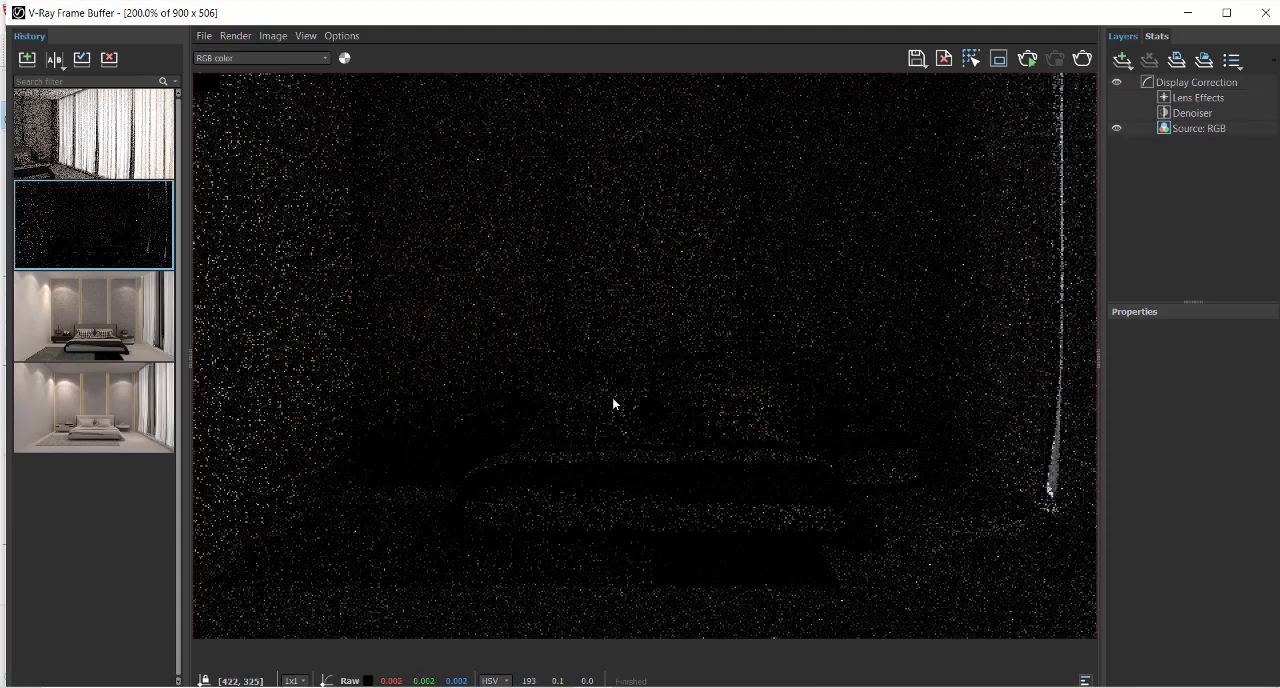
Bring the bright curtain close-up back from the render history and compare its curtains with the dark test
{"action": "left_click", "coordinate": [133, 155]}
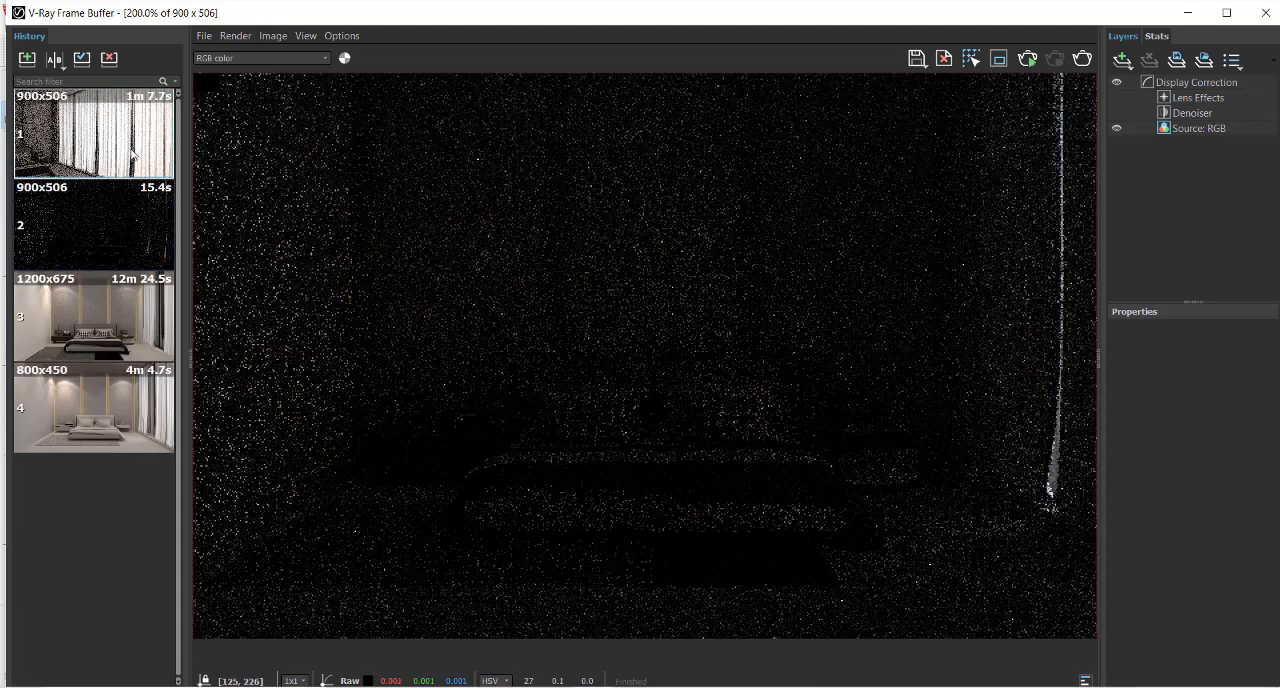
{"action": "right_click", "coordinate": [135, 153]}
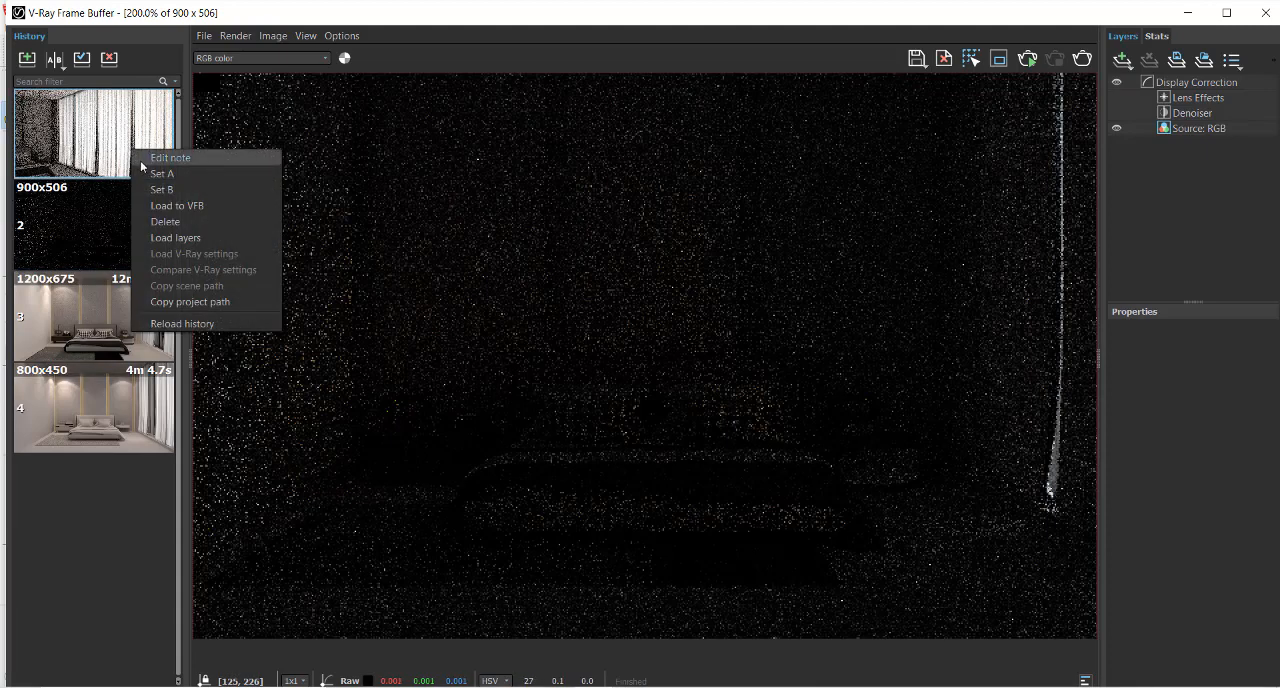
{"action": "left_click", "coordinate": [168, 209]}
{"action": "scroll", "coordinate": [434, 294], "scroll_direction": "down", "scroll_amount": 1}
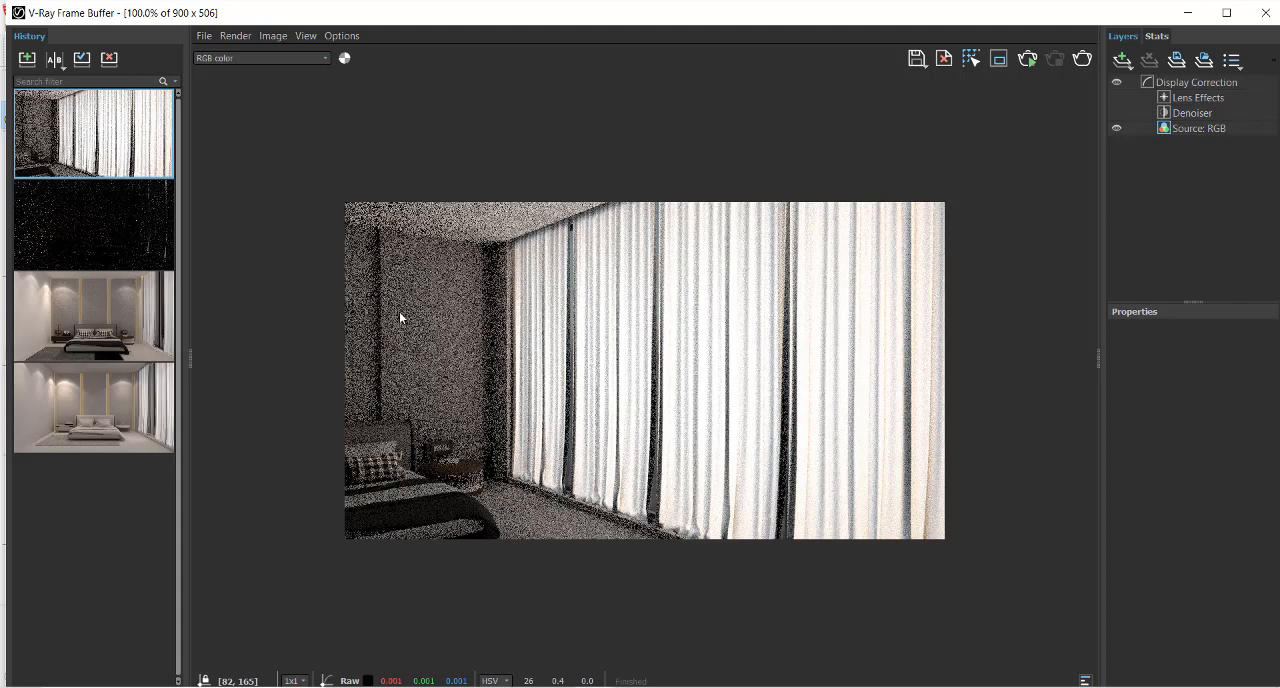
{"action": "scroll", "coordinate": [399, 317], "scroll_direction": "up", "scroll_amount": 2}
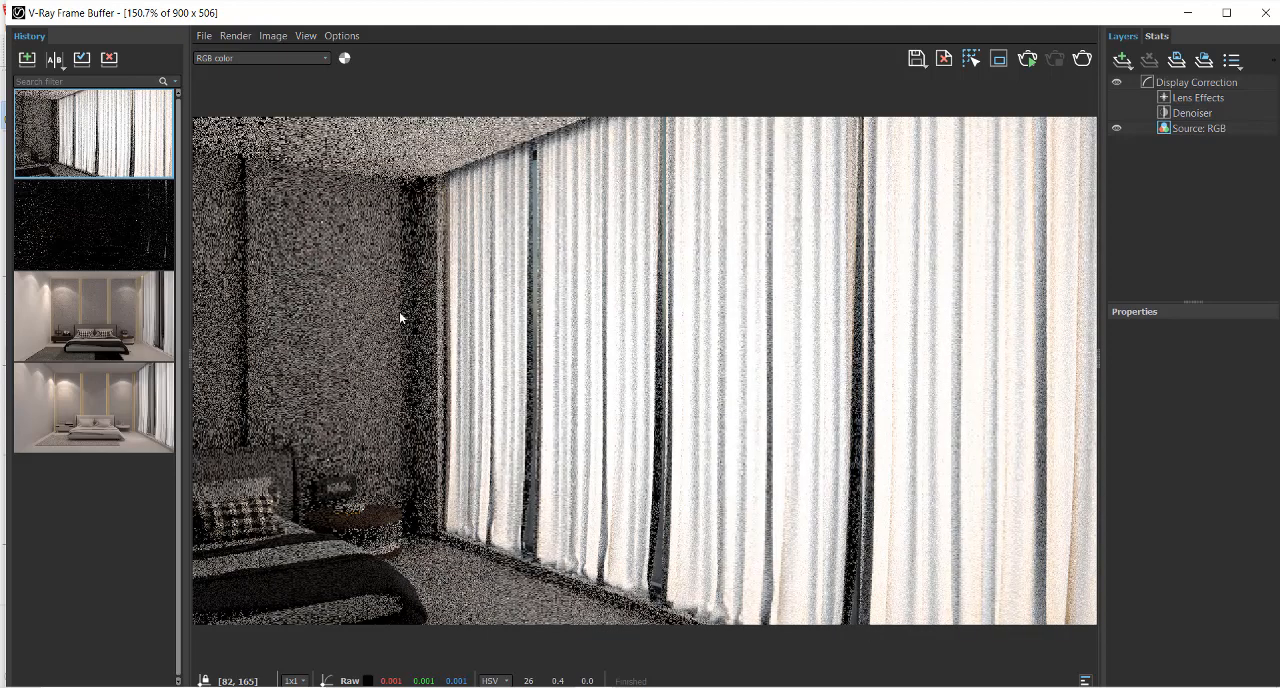